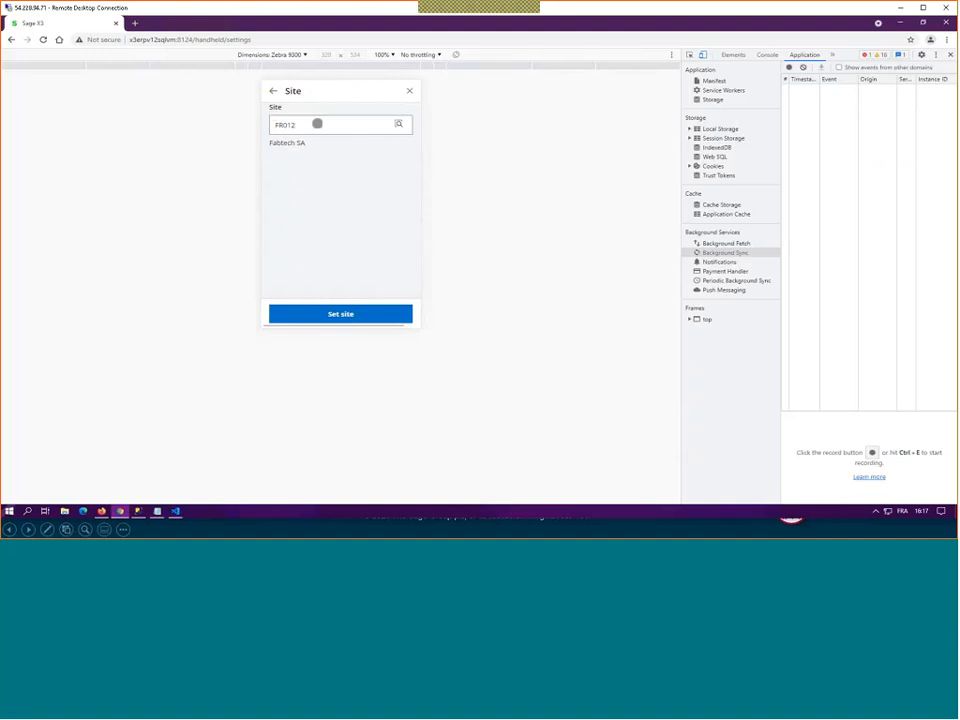
Step: Close the site settings and try to open the View stock by location function for stock control
click(410, 92)
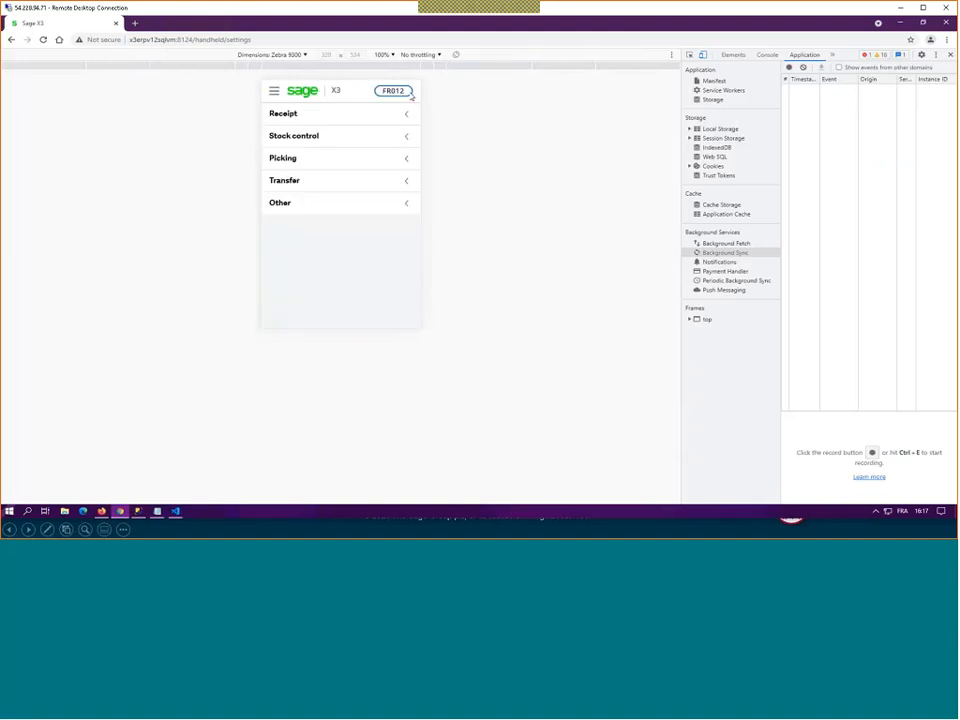
click(290, 136)
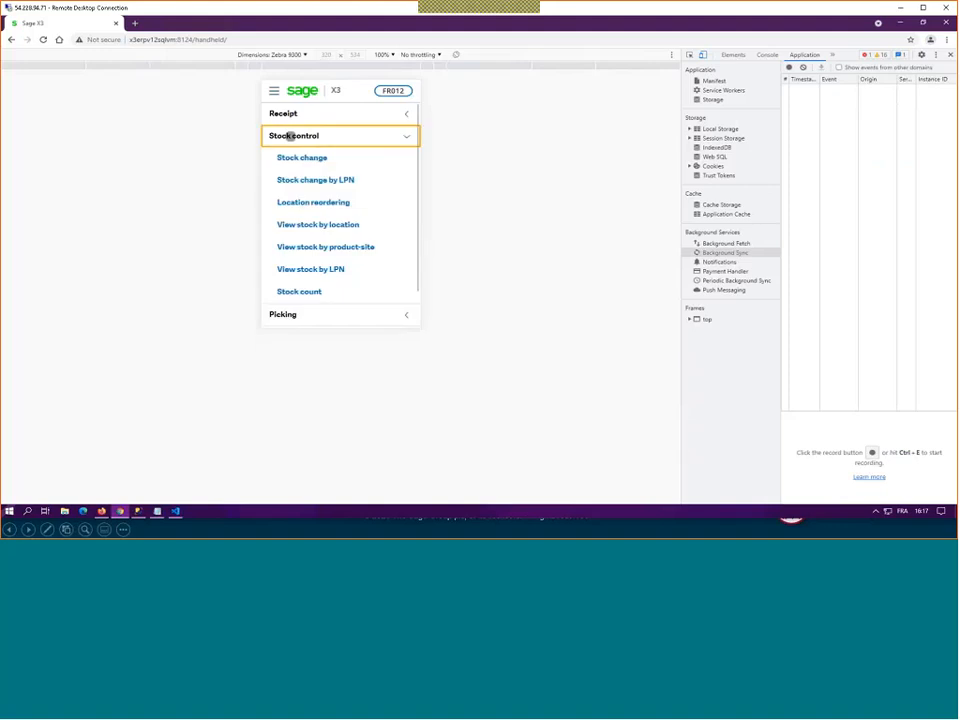
click(310, 225)
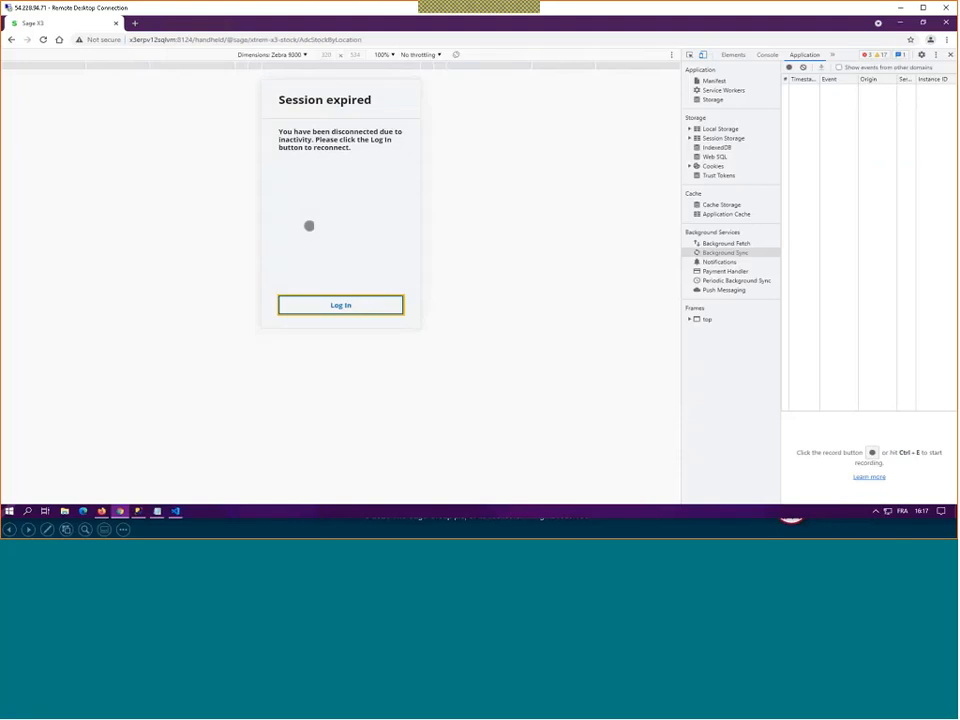
Step: Log back in to the expired session with the admin login and the account password
click(325, 306)
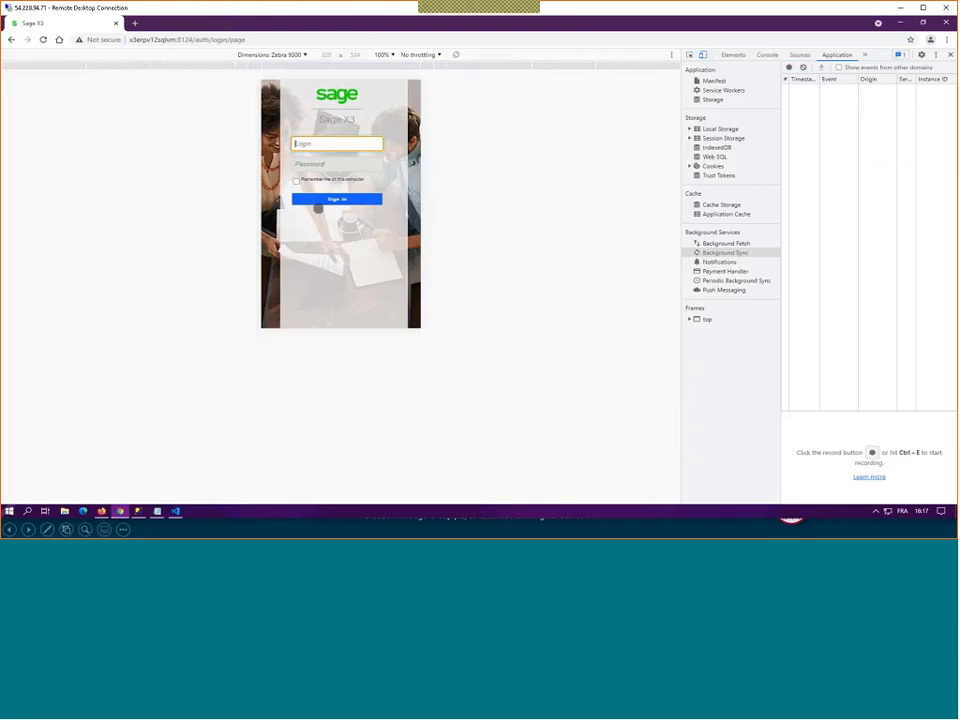
click(323, 146)
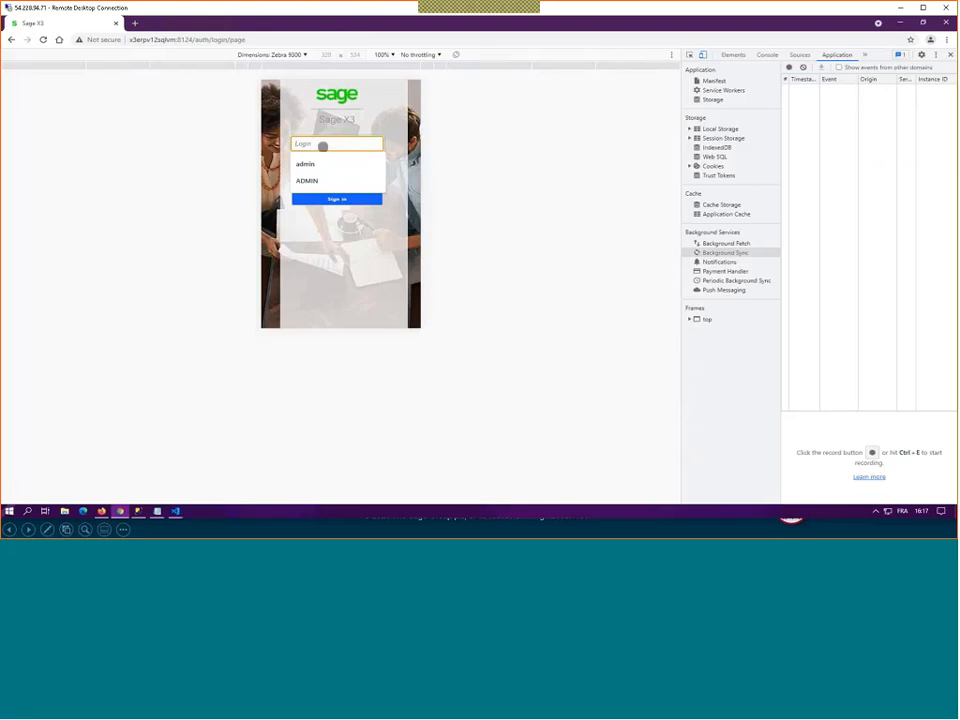
text(admin)
key(Tab)
text(•••••)
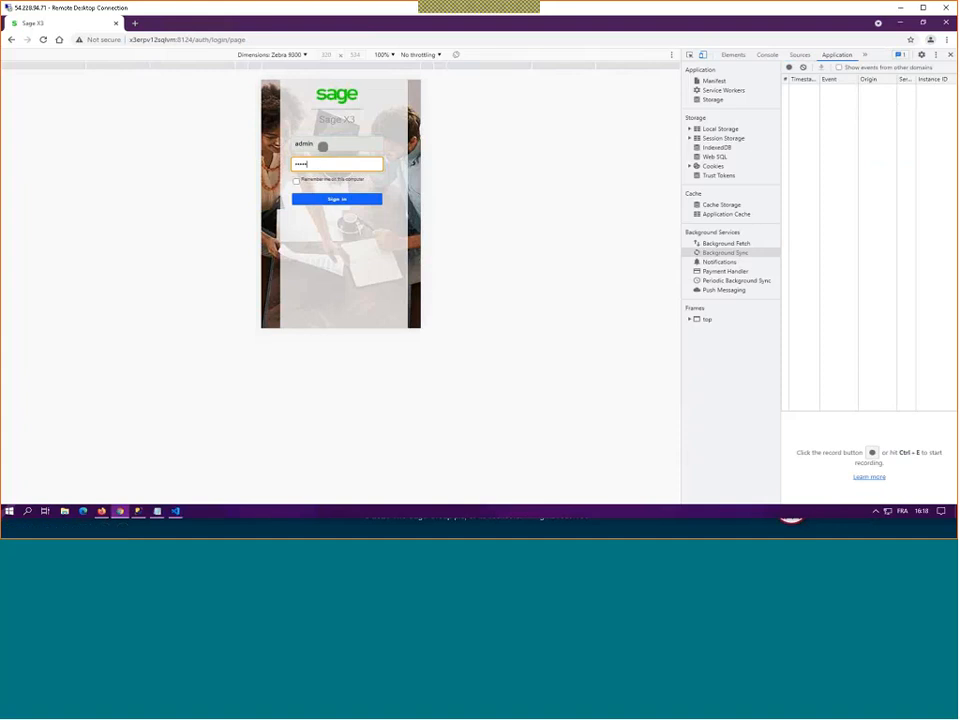
click(337, 200)
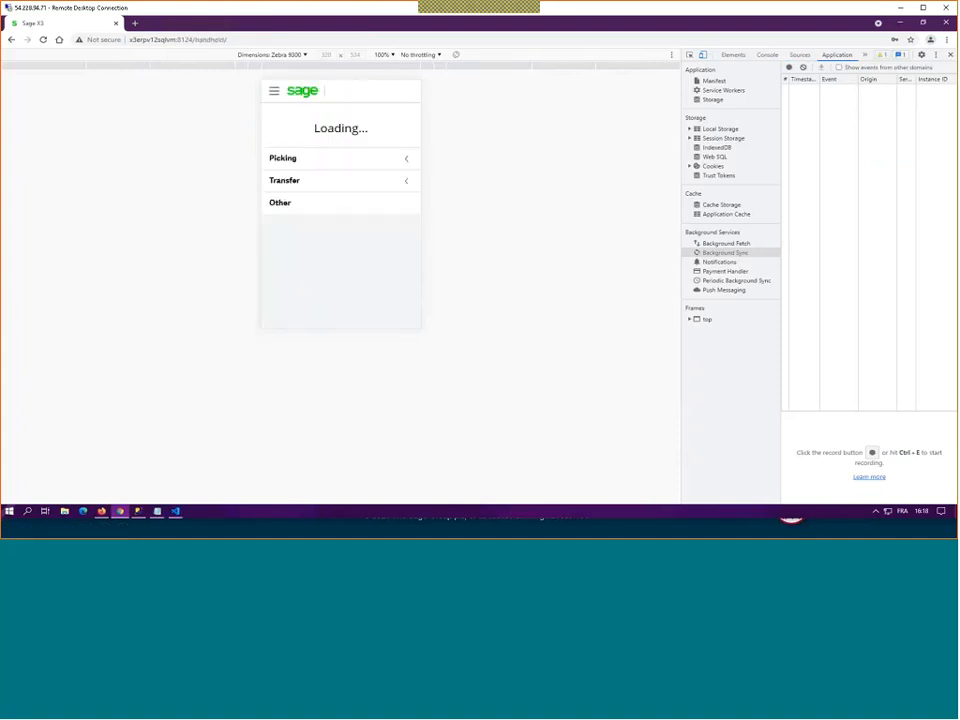
Step: Open the View stock by location function, search for location A1C11 and display its products
click(297, 134)
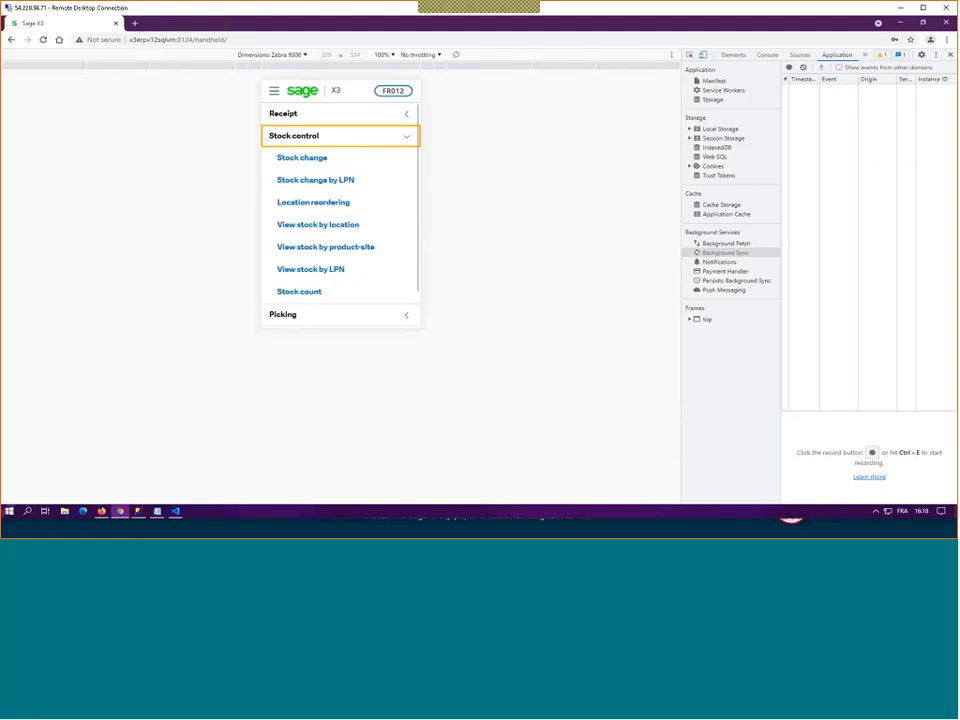
click(306, 224)
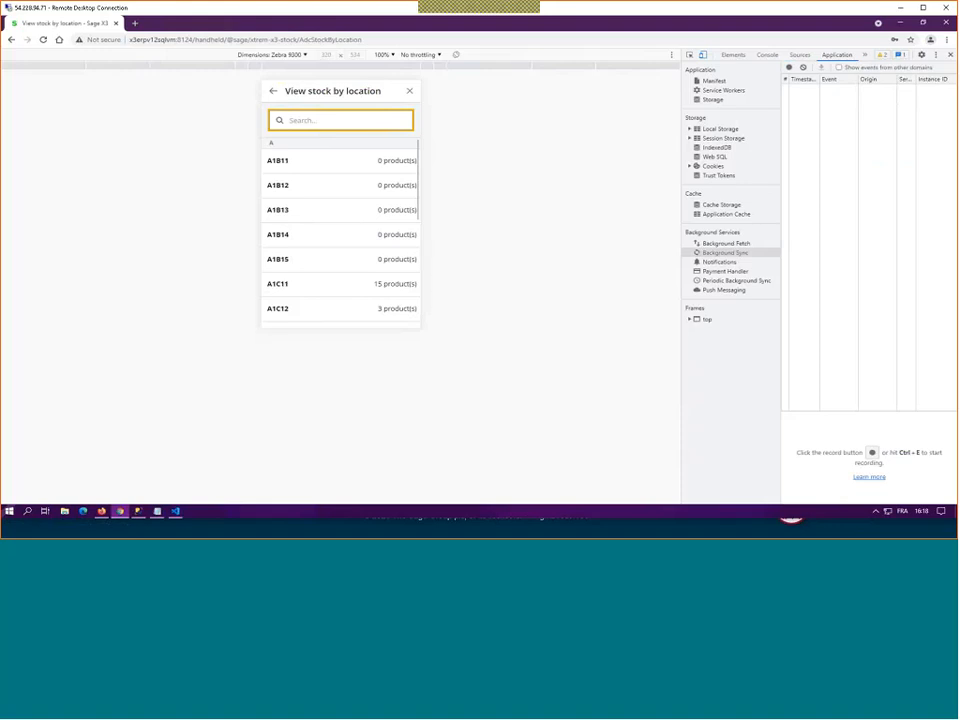
text(A1C11)
click(292, 162)
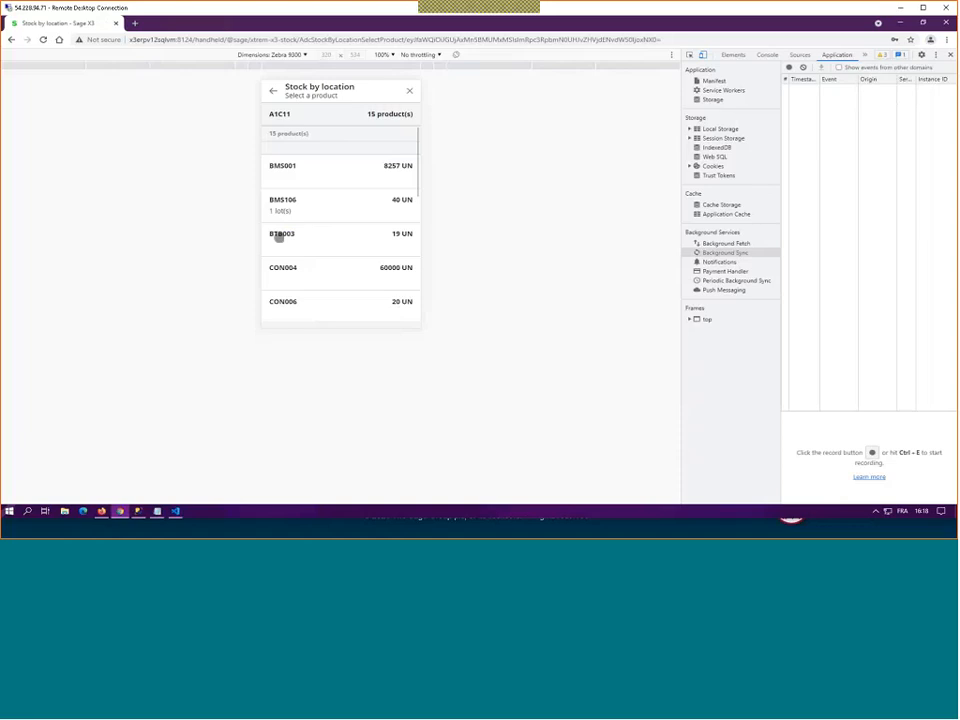
Step: Examine the stock details and full serial number list of product BTB003, and close the stock inquiry
click(279, 237)
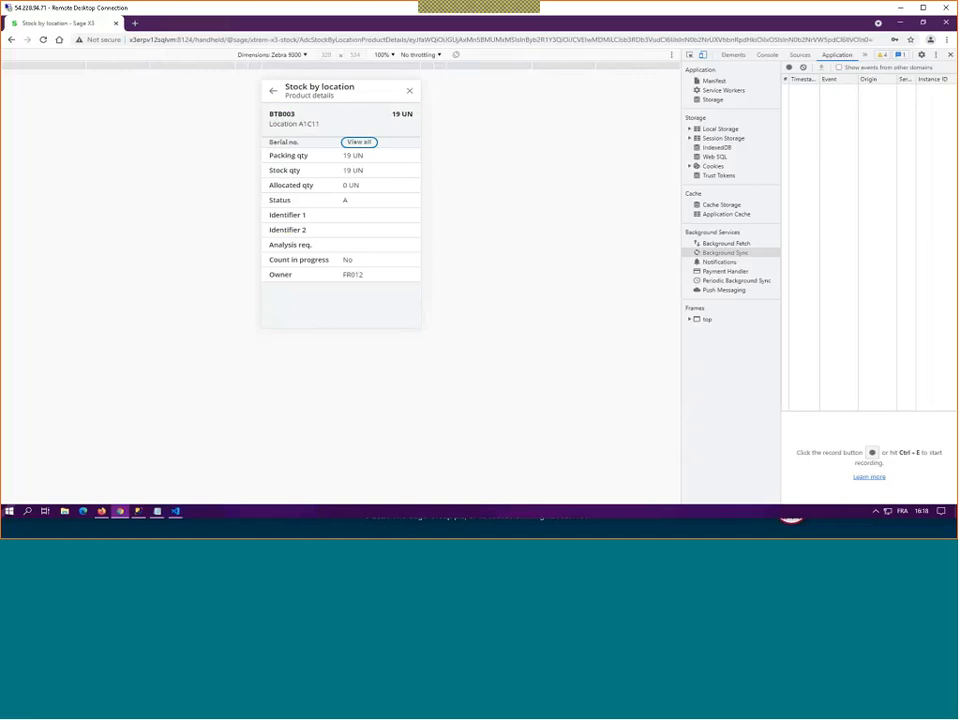
click(360, 142)
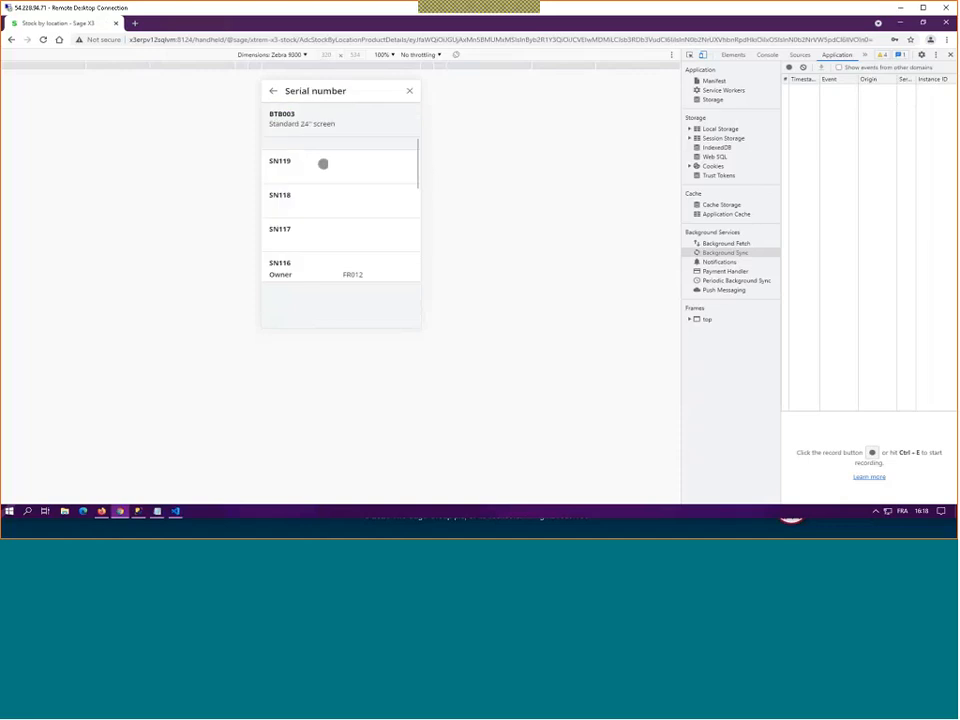
scroll(311, 214, down, 5)
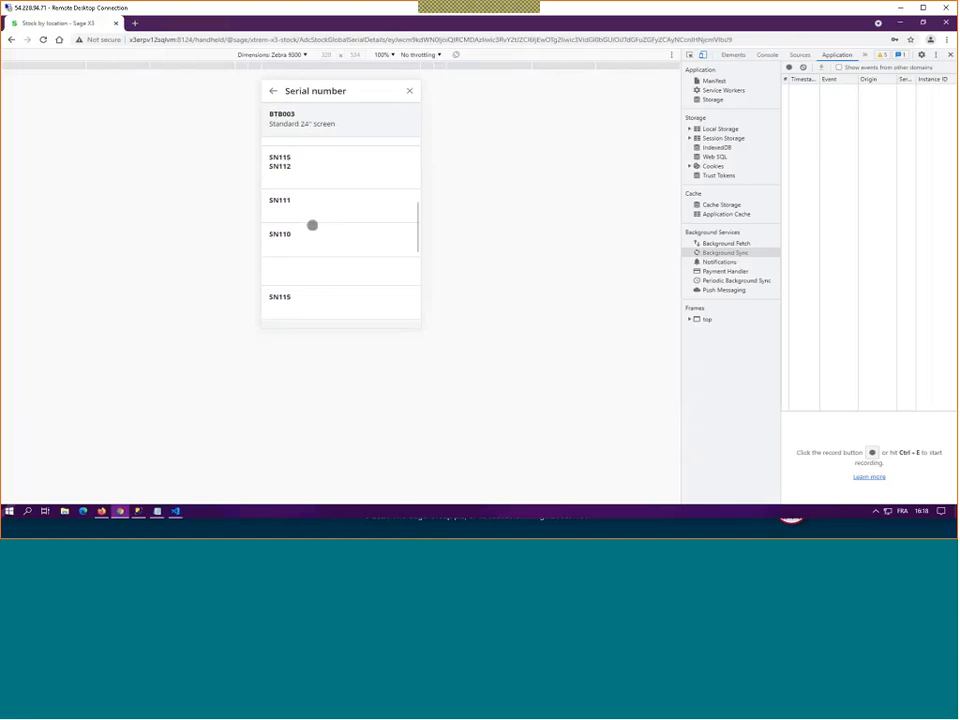
scroll(312, 225, up, 1)
click(409, 91)
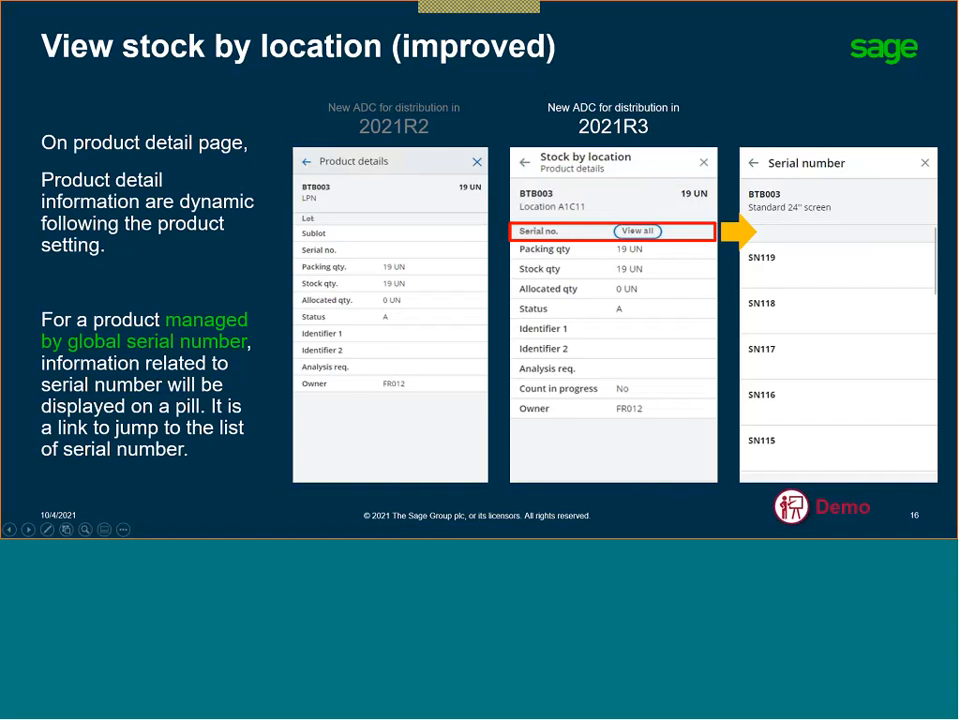
click(208, 313)
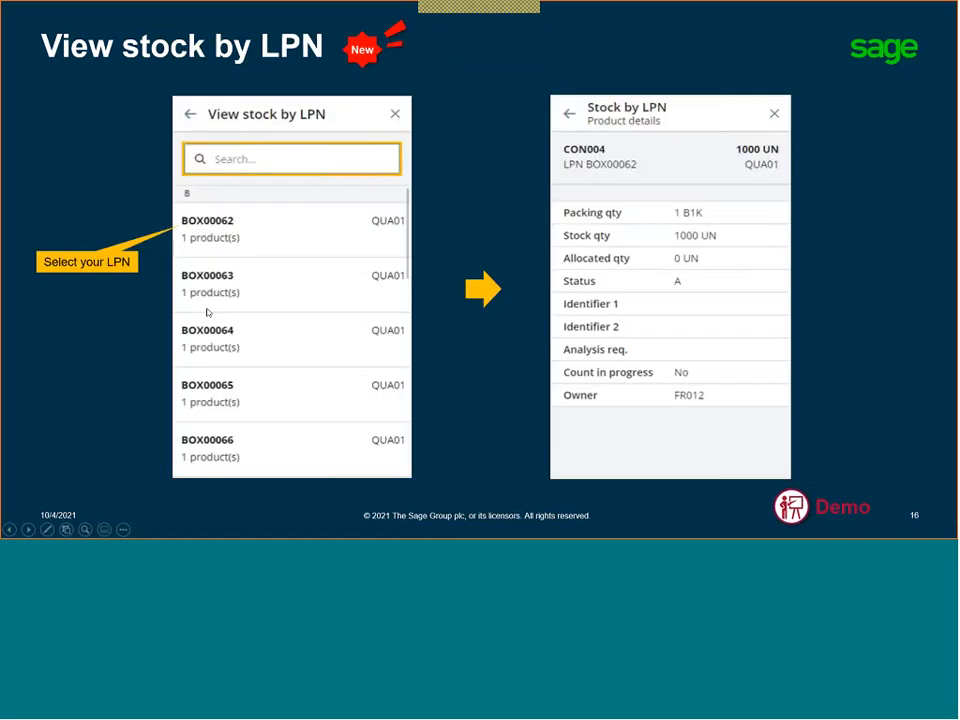
click(208, 313)
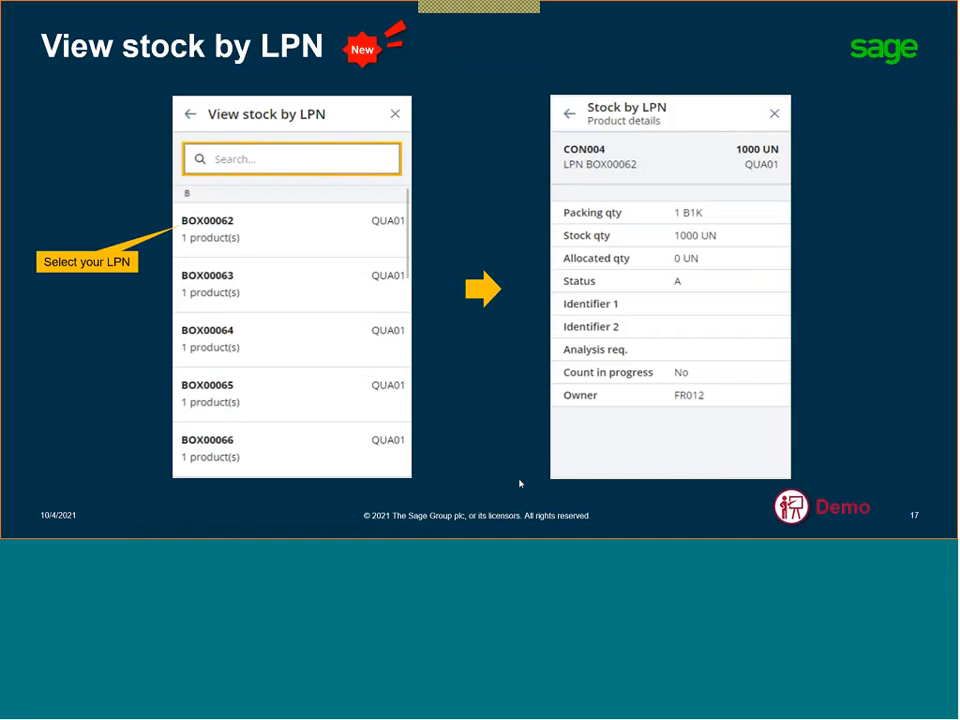
Step: Switch back to the Sage X3 browser session and view the stock details of LPN BOX00062
key(alt+Tab)
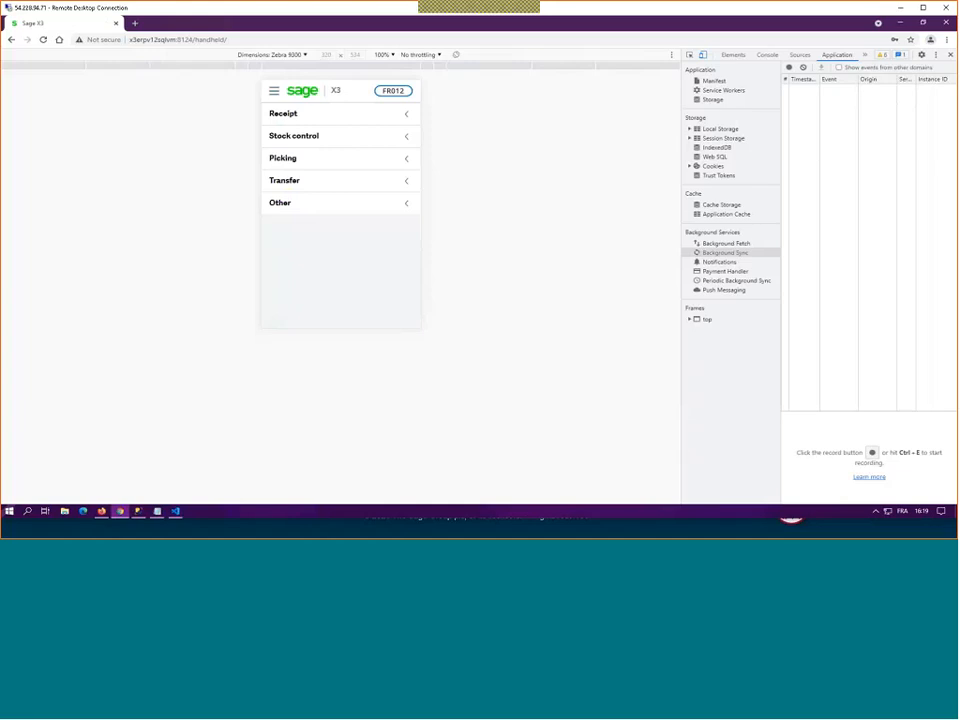
click(293, 135)
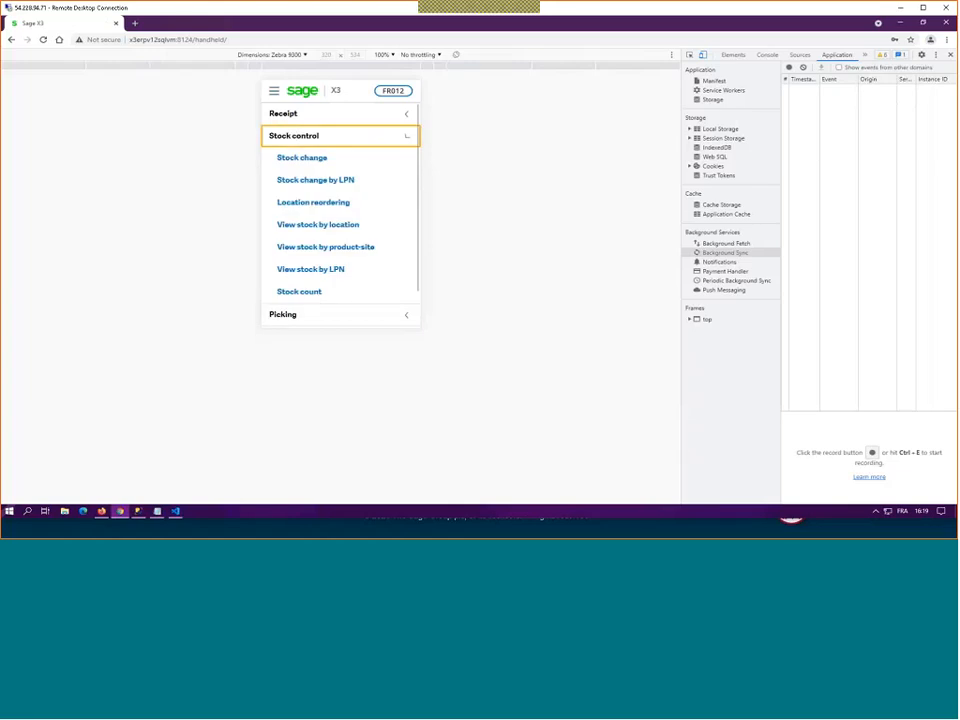
click(305, 269)
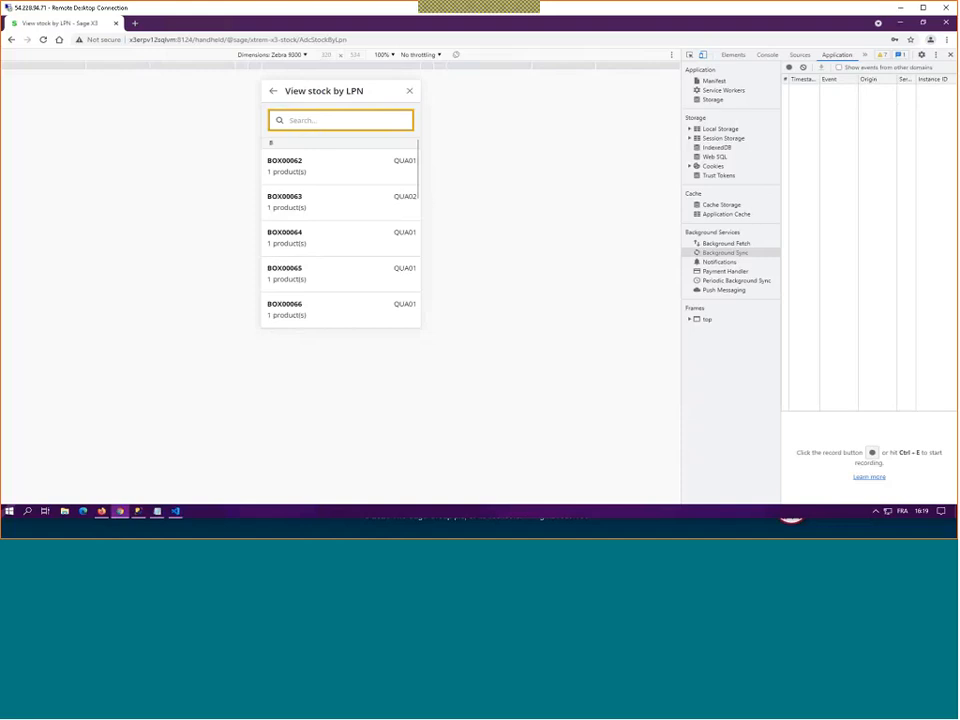
click(289, 167)
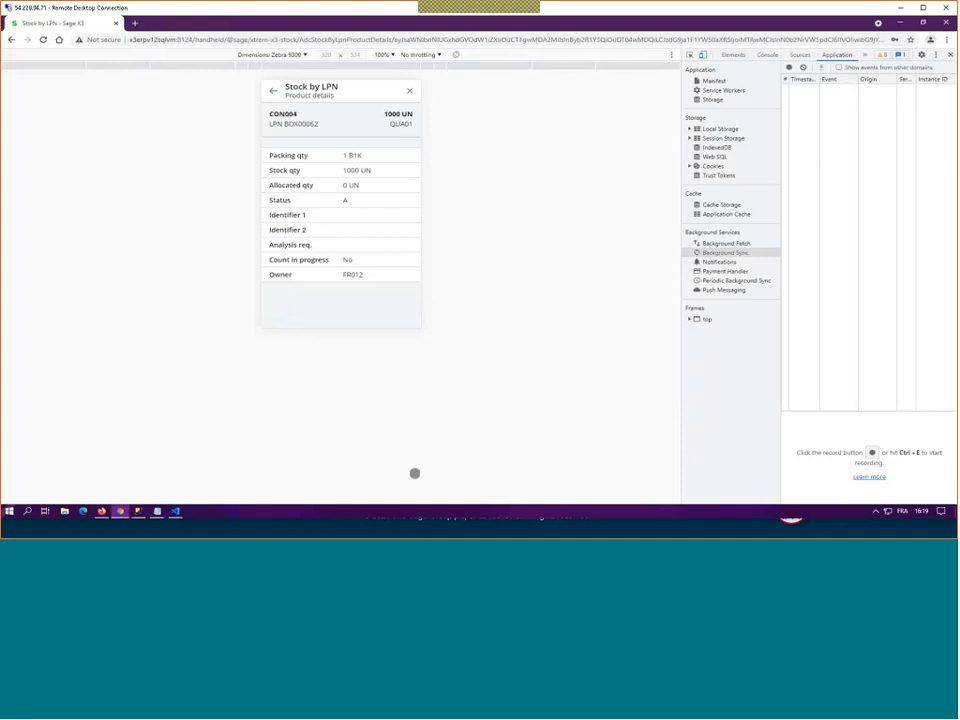
key(alt+Tab)
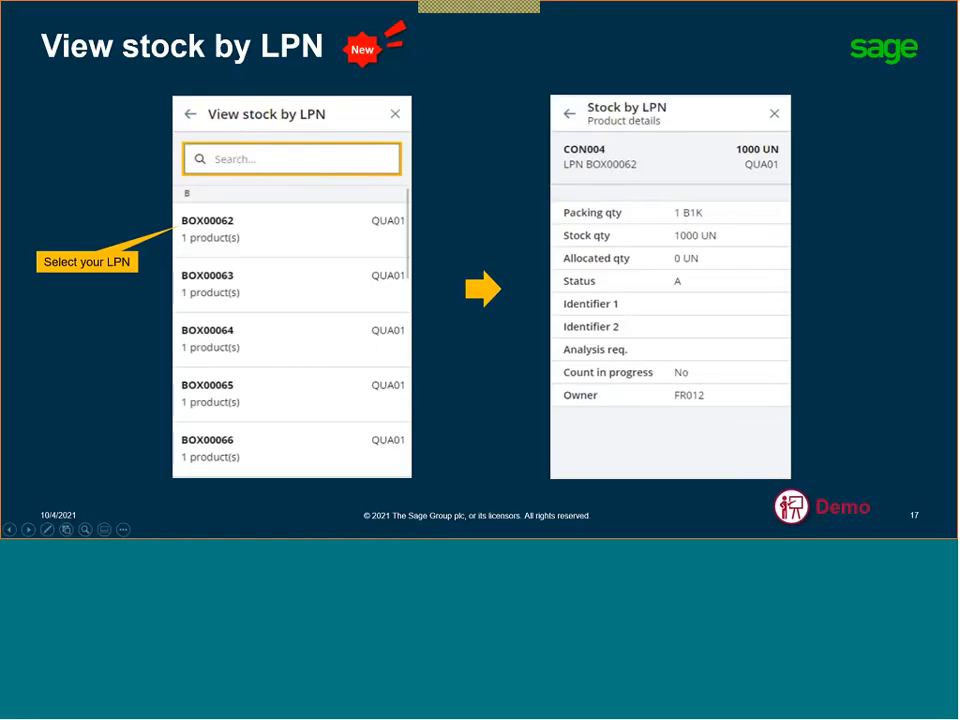
click(252, 307)
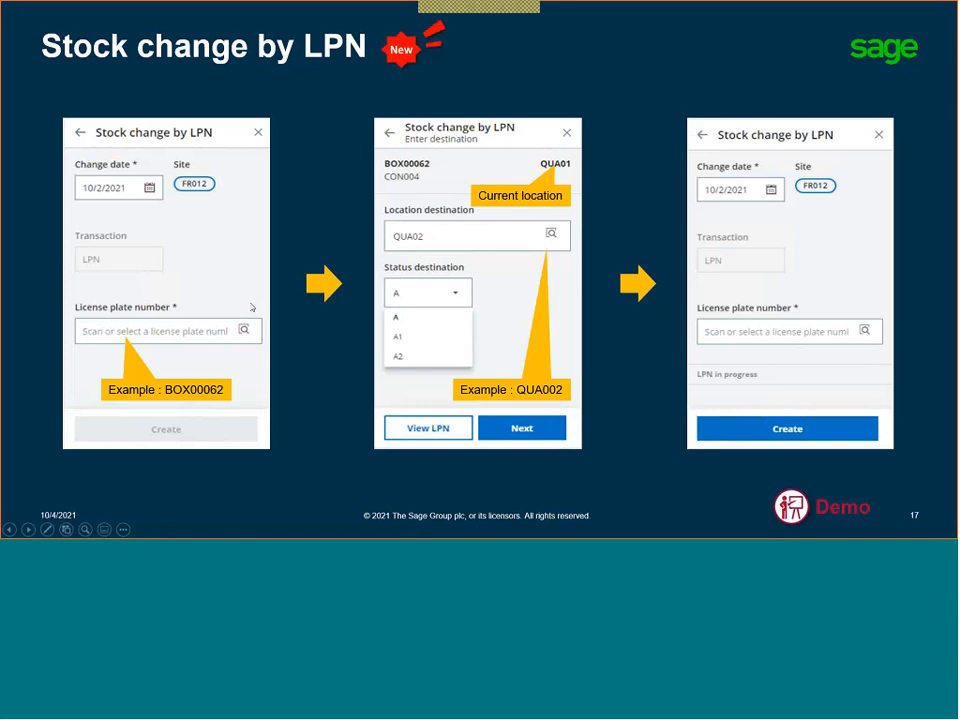
click(252, 307)
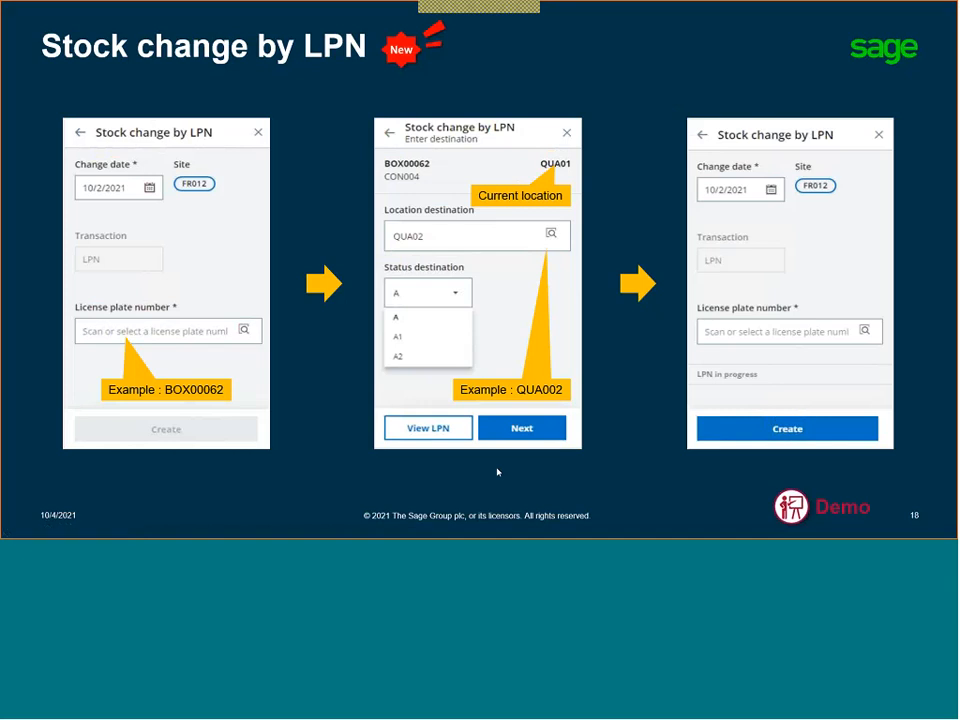
Step: Return to the Sage X3 browser session, leave the LPN inquiry and open the Stock change by LPN function
key(alt+Tab)
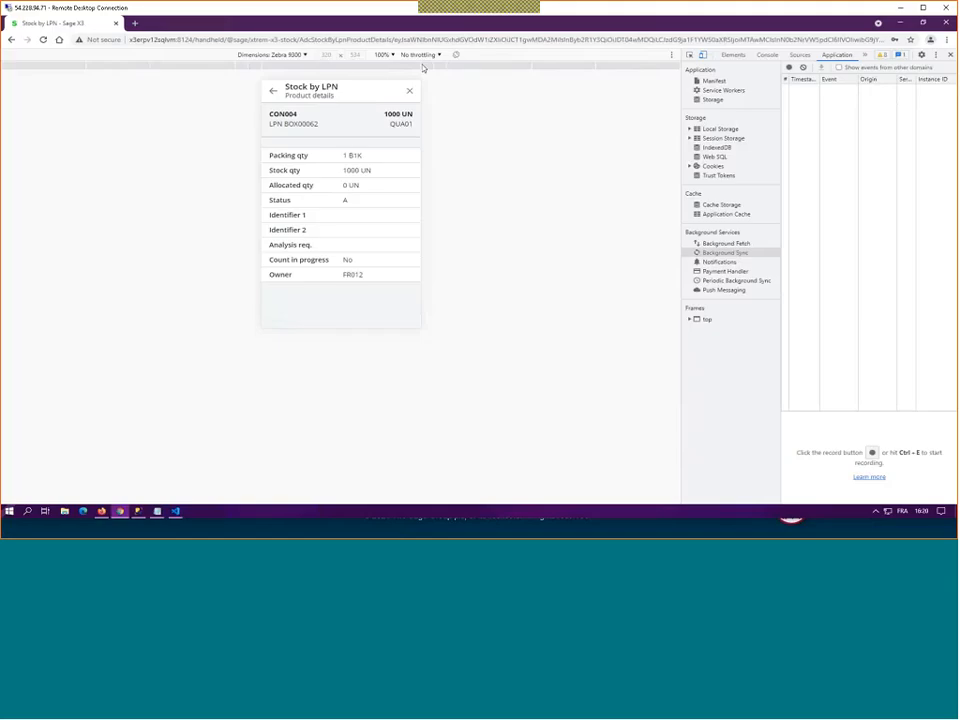
click(274, 92)
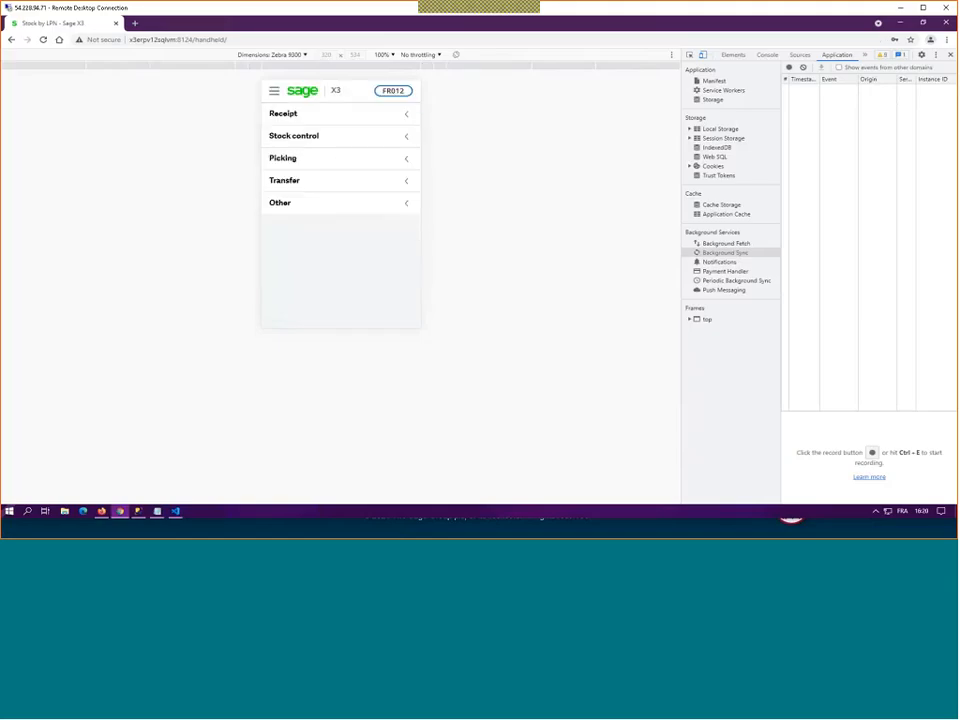
click(288, 136)
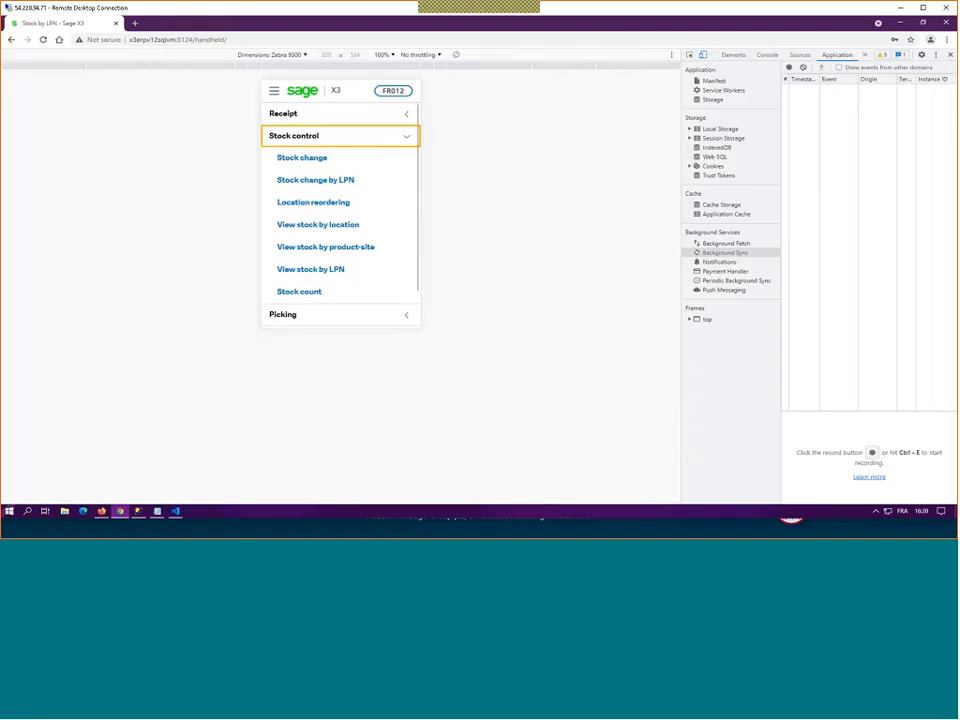
click(318, 180)
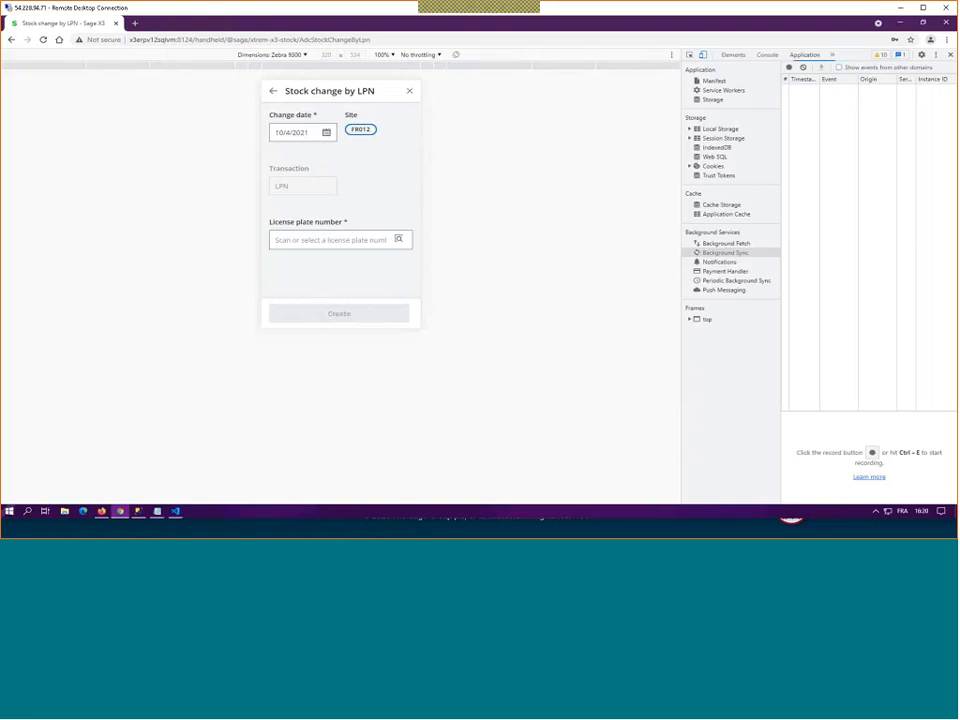
Step: Search for BOX and choose BOX00062 as the license plate number for the stock change
click(364, 240)
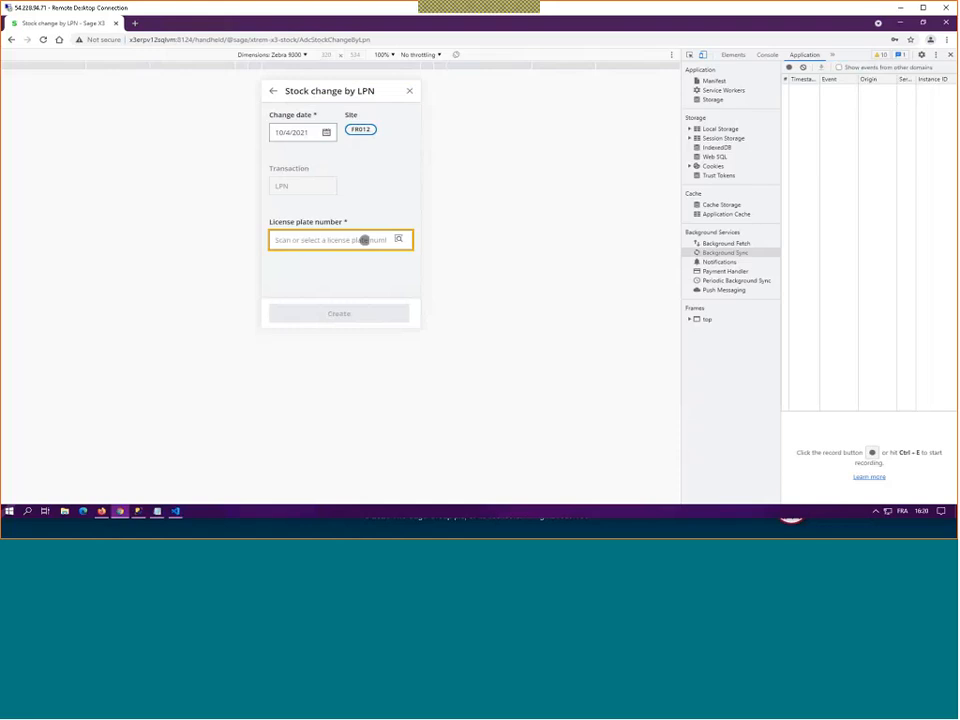
text(8O)
text(X)
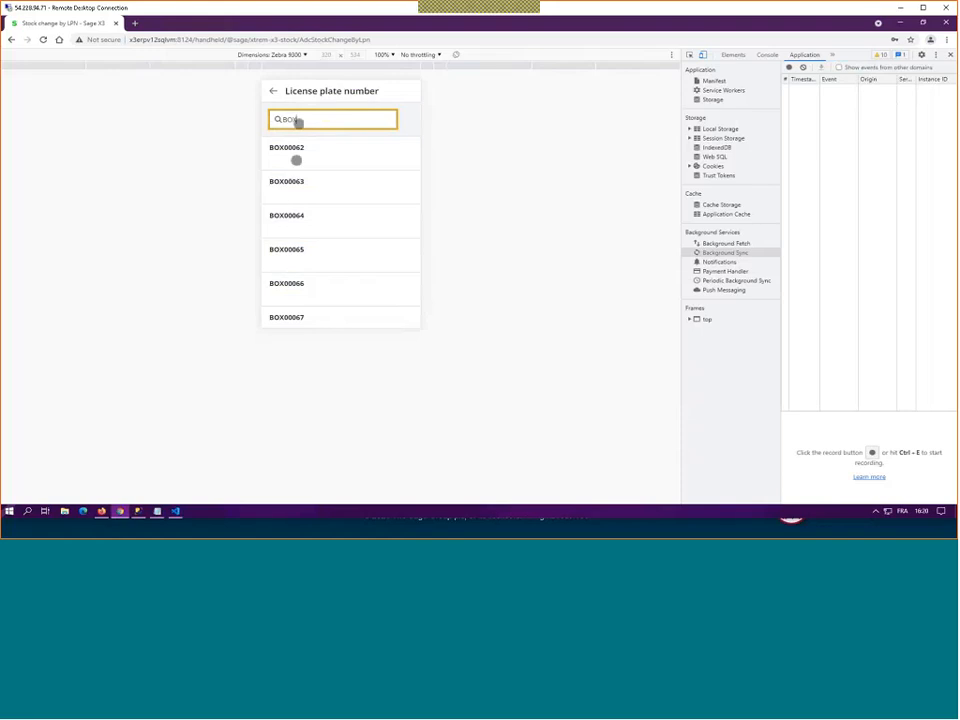
click(295, 152)
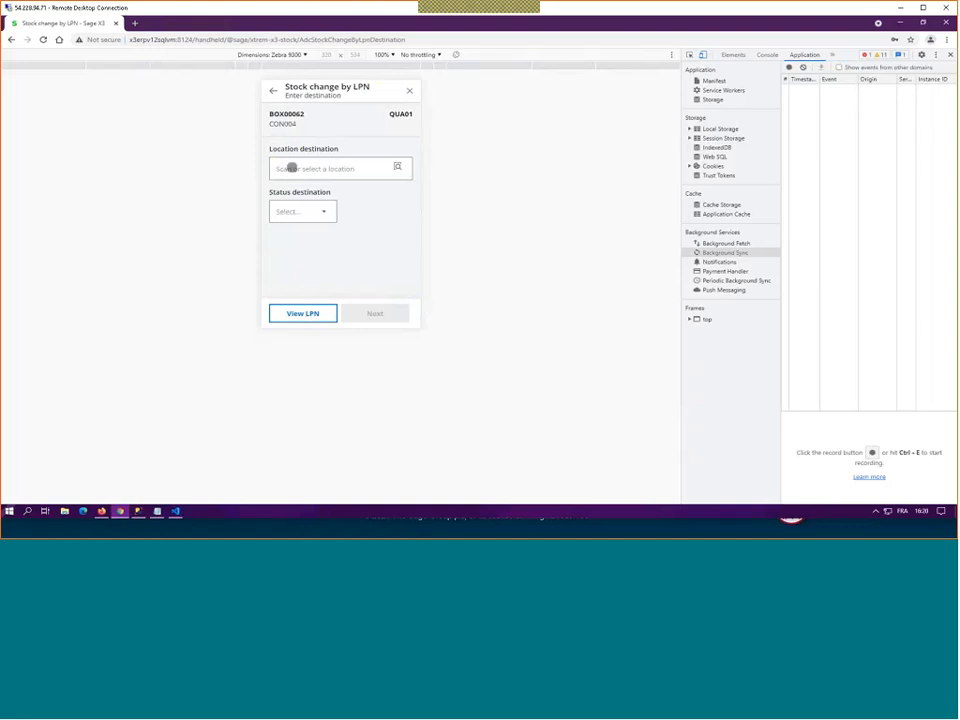
Step: Set the destination location to QUA01 and the destination status to A, and add the LPN to the stock change
click(291, 168)
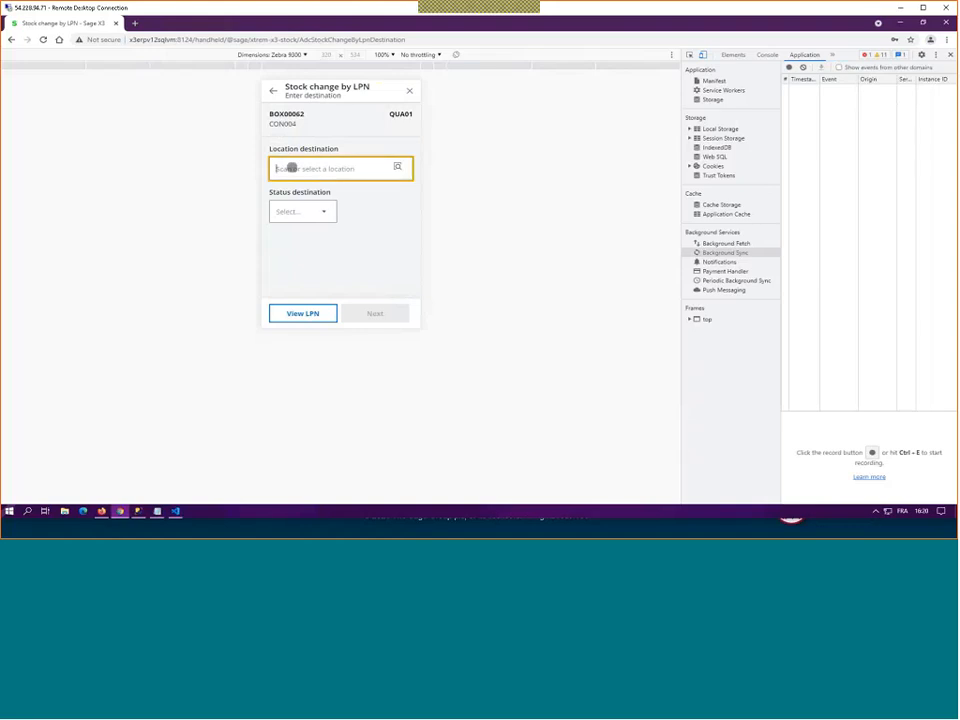
text(QUA)
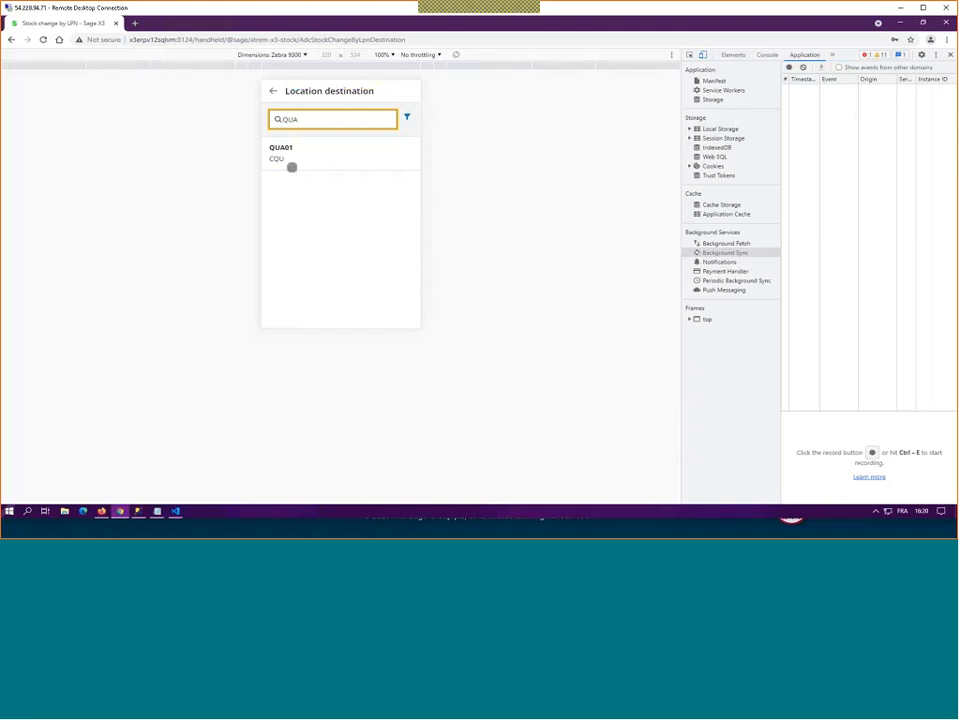
text(01)
click(286, 148)
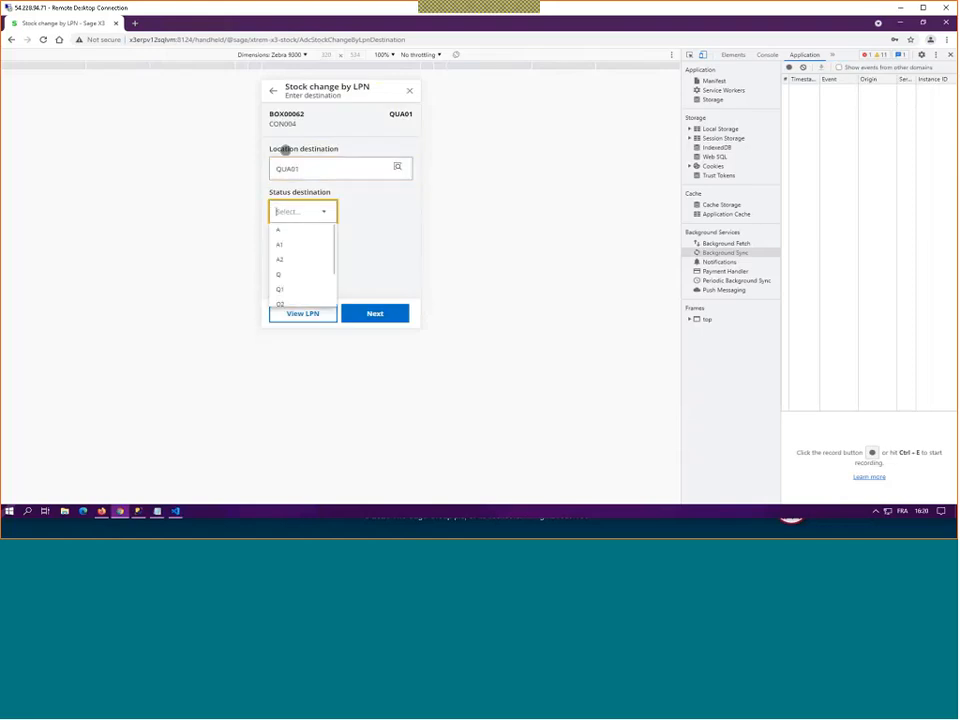
click(281, 230)
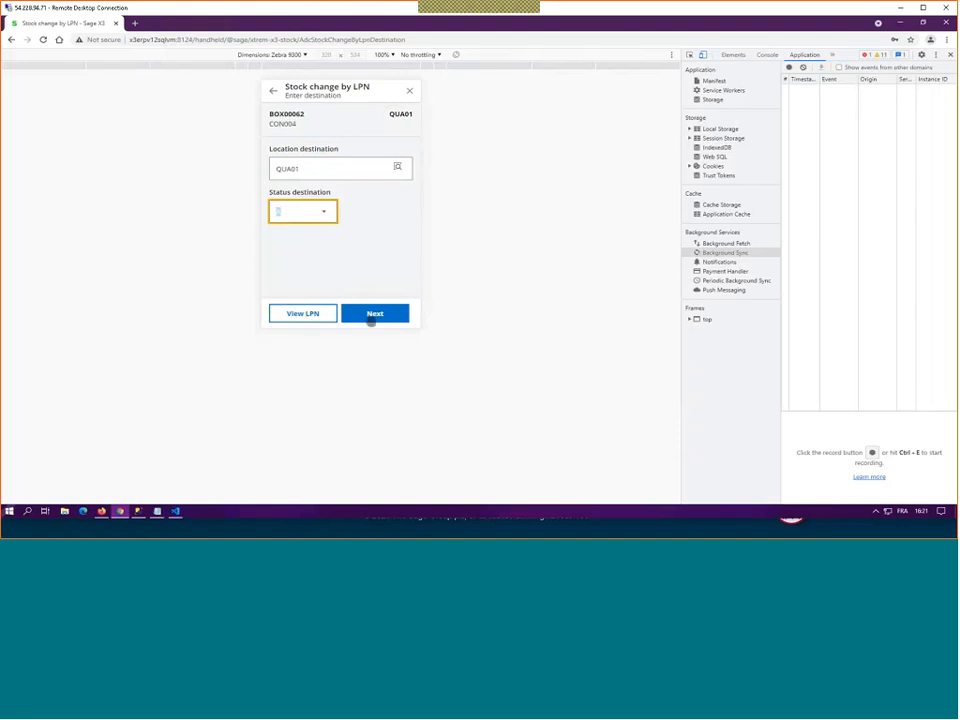
click(374, 314)
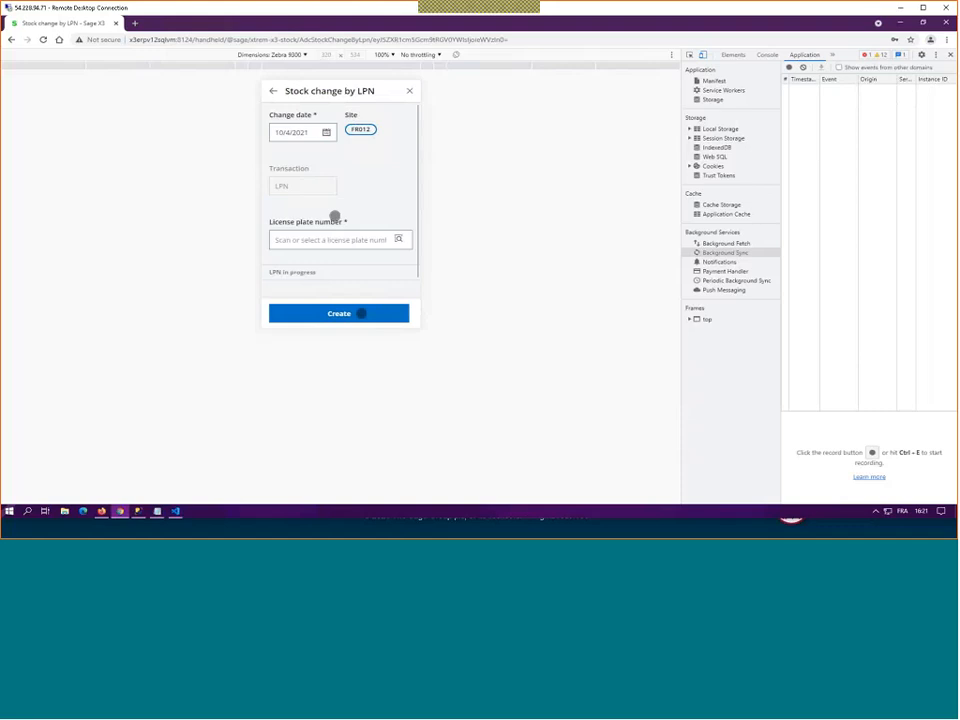
Step: Delete BOX00062 from the LPNs in progress and close the Stock change by LPN function
scroll(347, 223, down, 2)
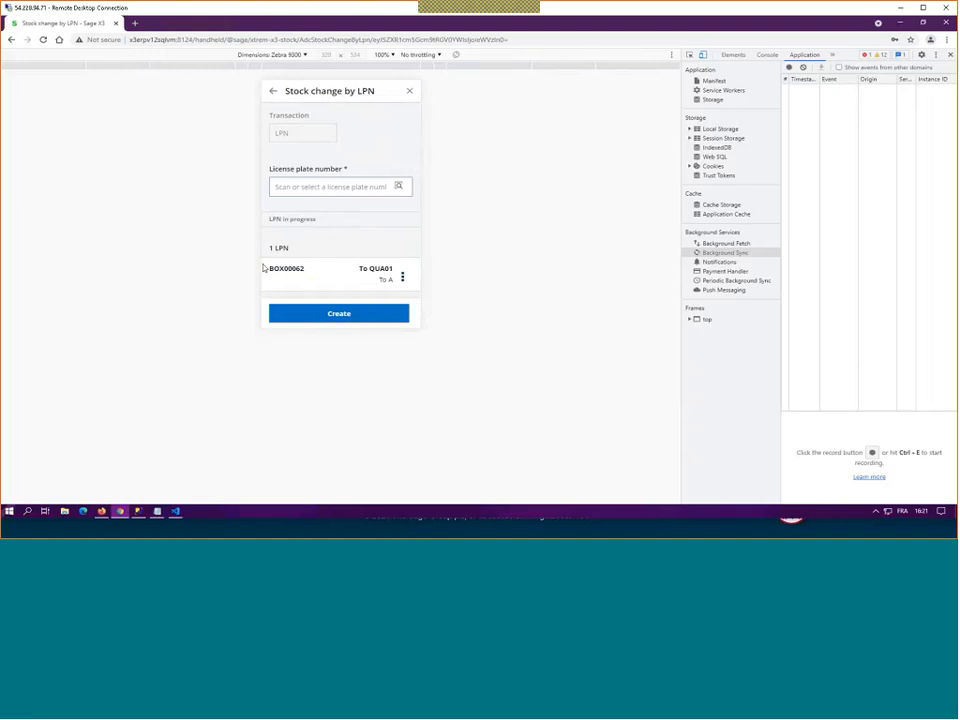
click(402, 276)
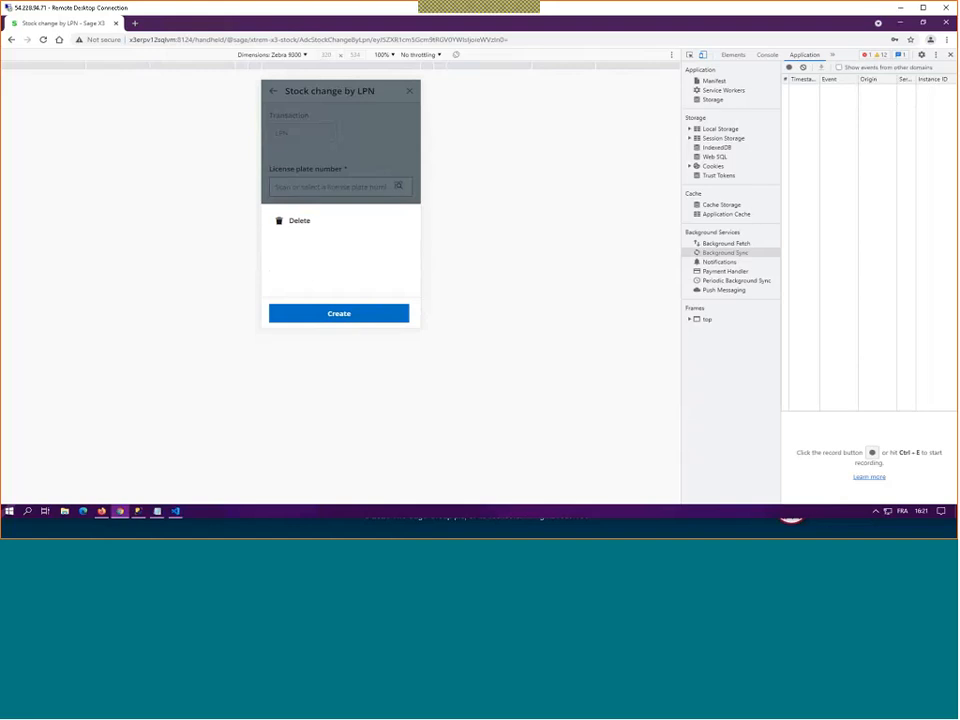
click(287, 221)
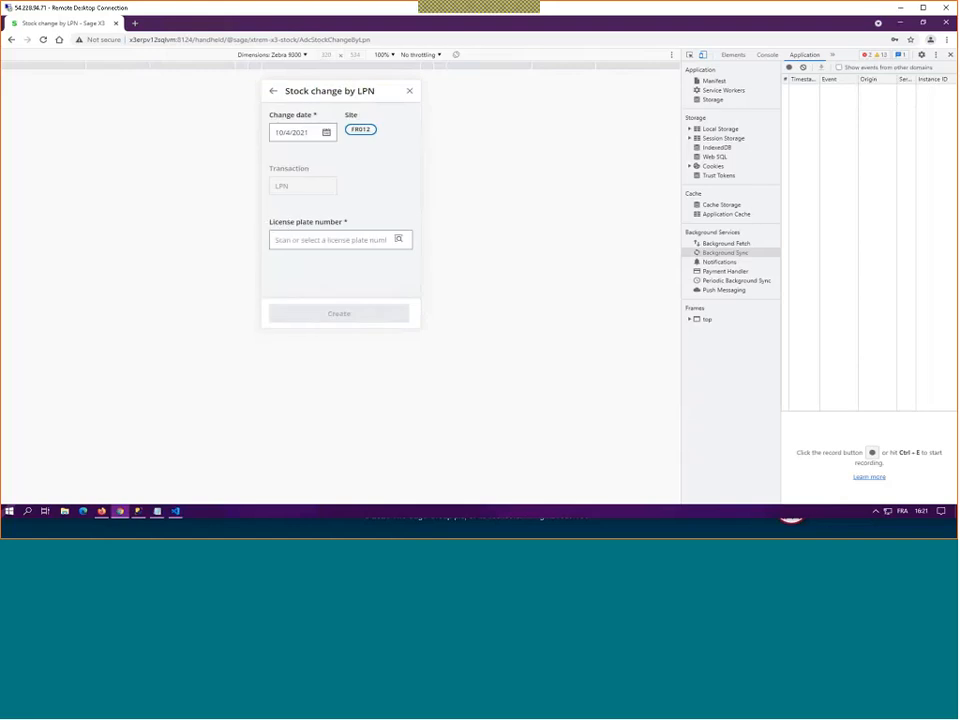
click(411, 91)
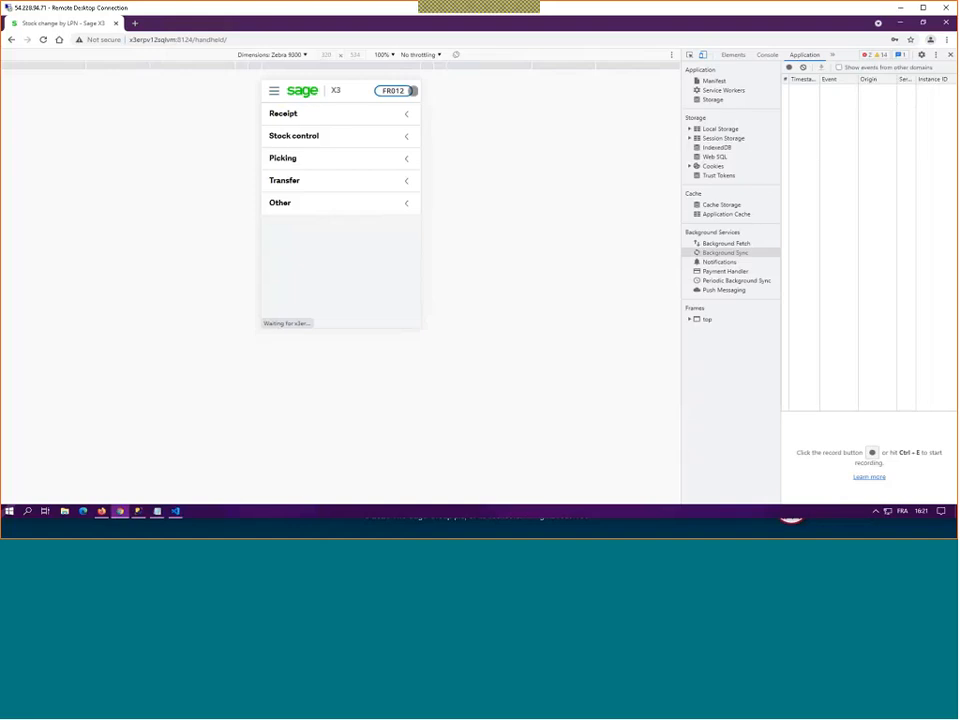
Step: Switch back to the slide presentation and advance to the Stock count slide
click(299, 525)
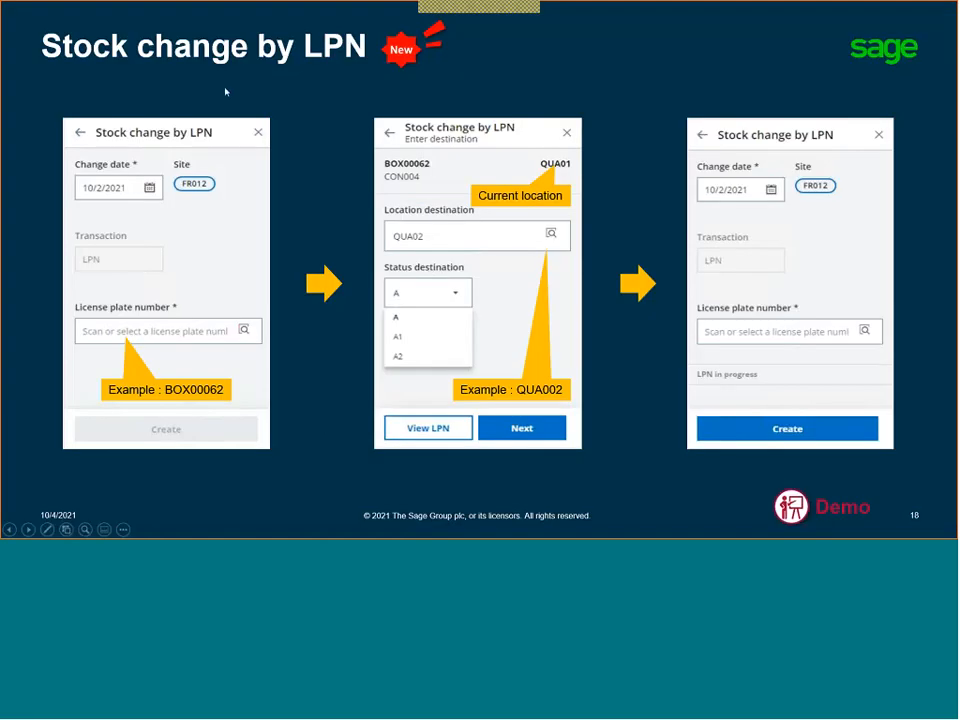
click(222, 143)
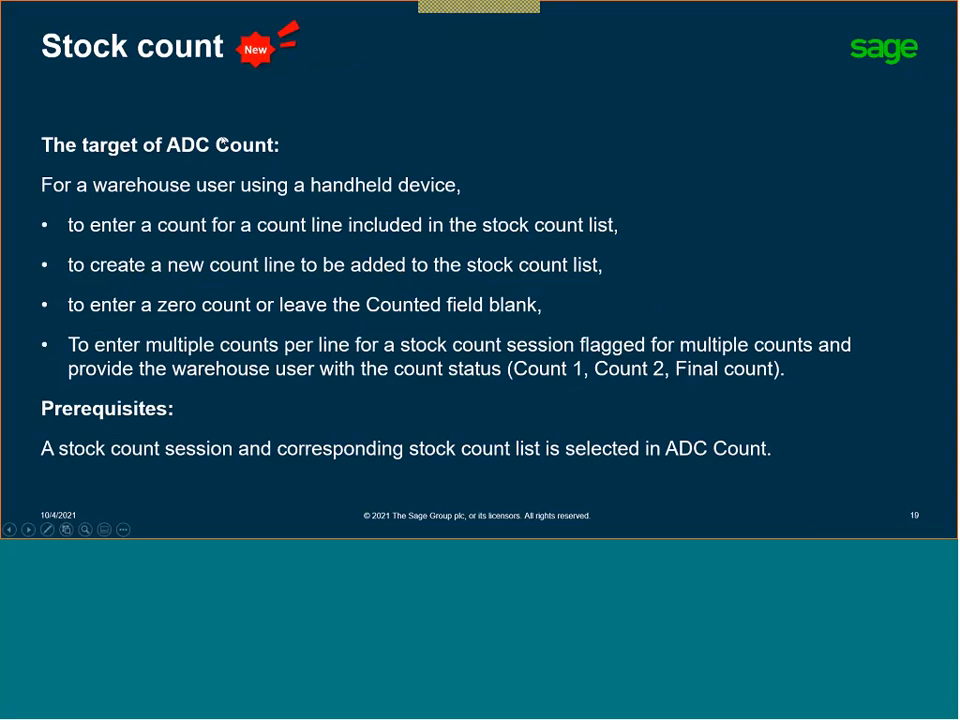
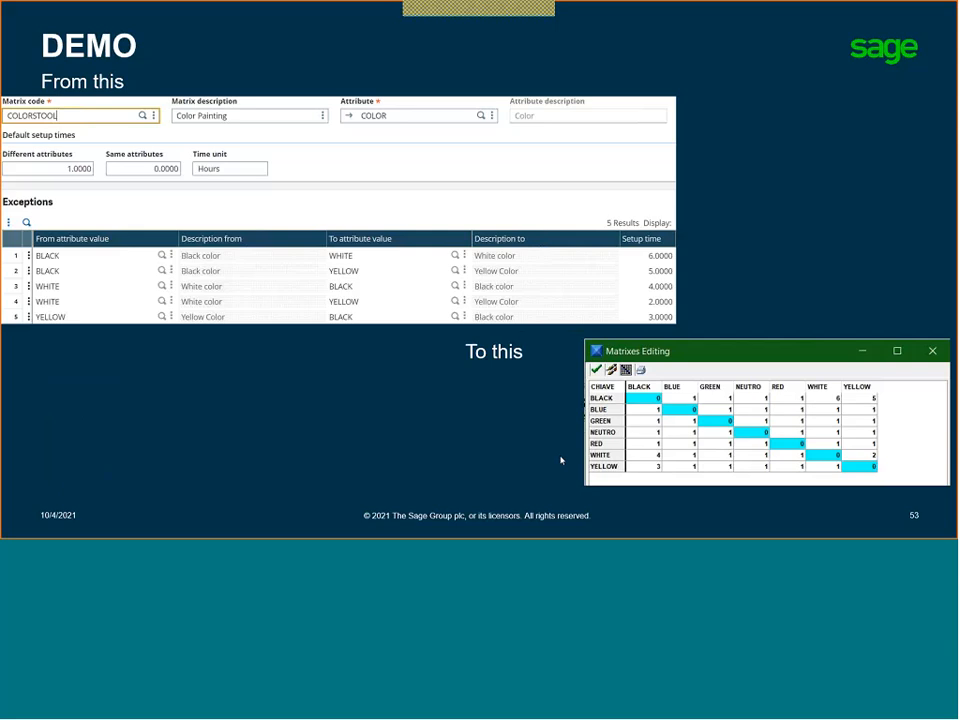
Step: Advance to the demo slide showing the scheduling result, end the slide show and switch to the Web Scheduling page
key(Right)
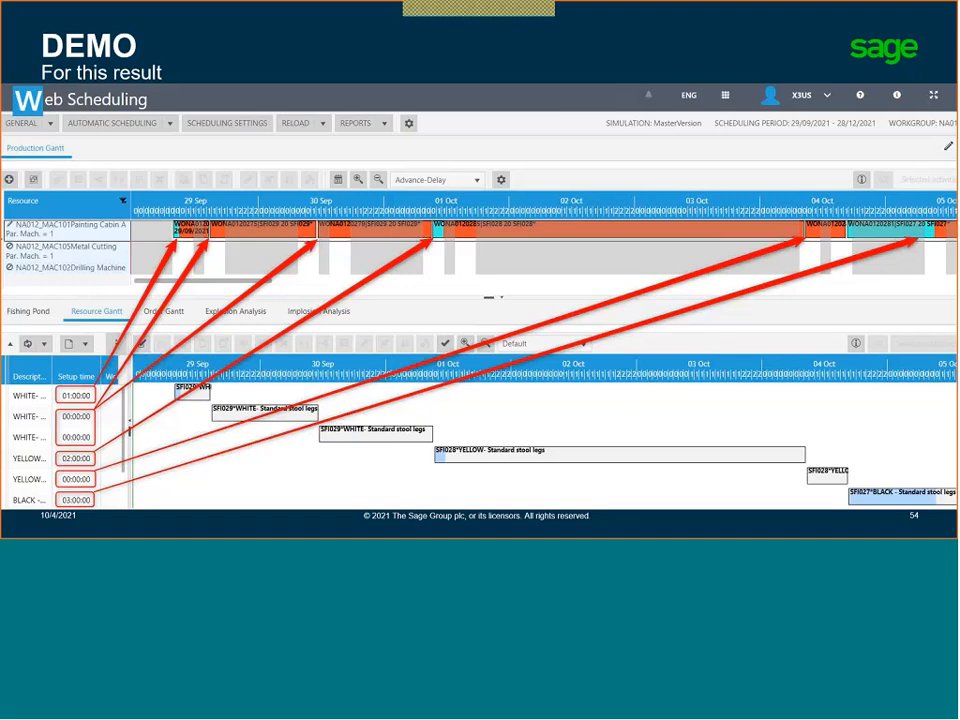
key(Escape)
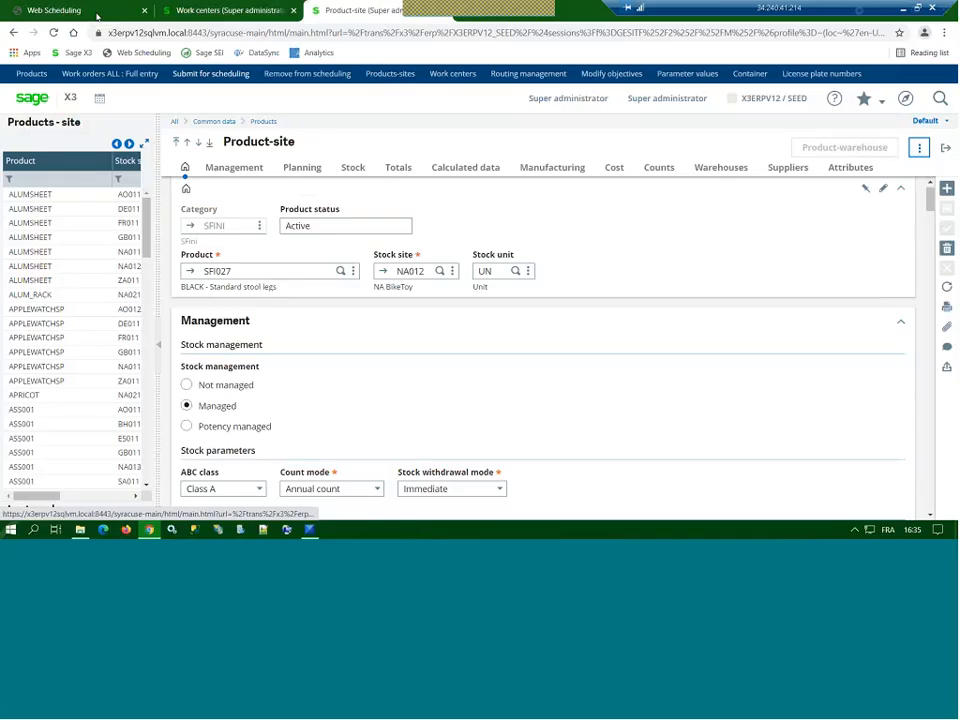
click(97, 15)
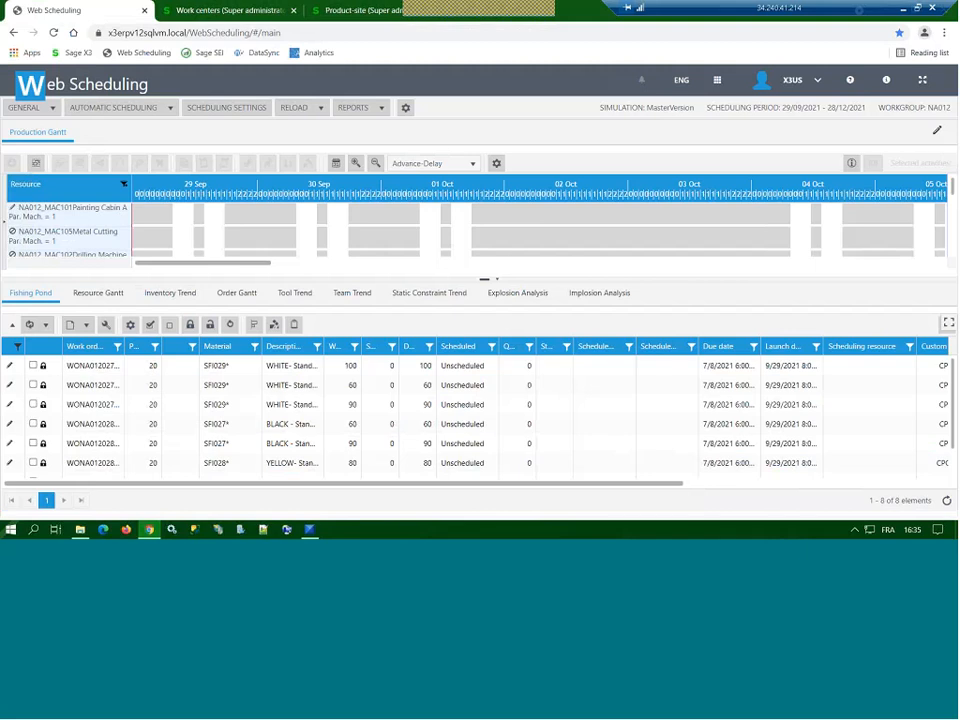
Step: Widen the work order column in the Fishing Pond list and review the custom attribute, level and setup time columns
drag(130, 347, 138, 347)
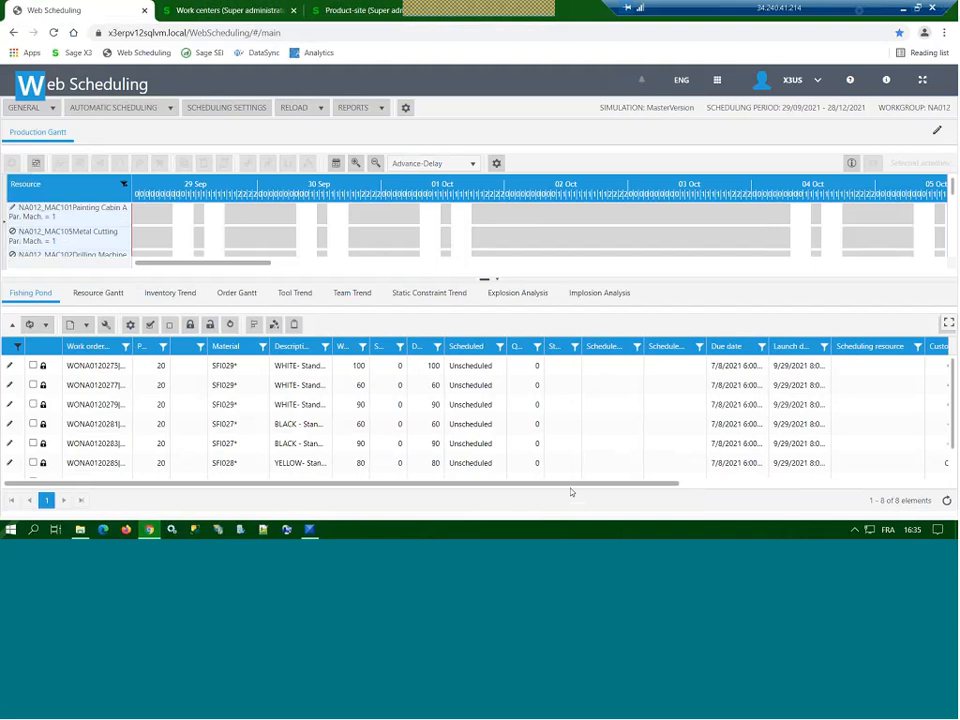
scroll(570, 491, right, 1)
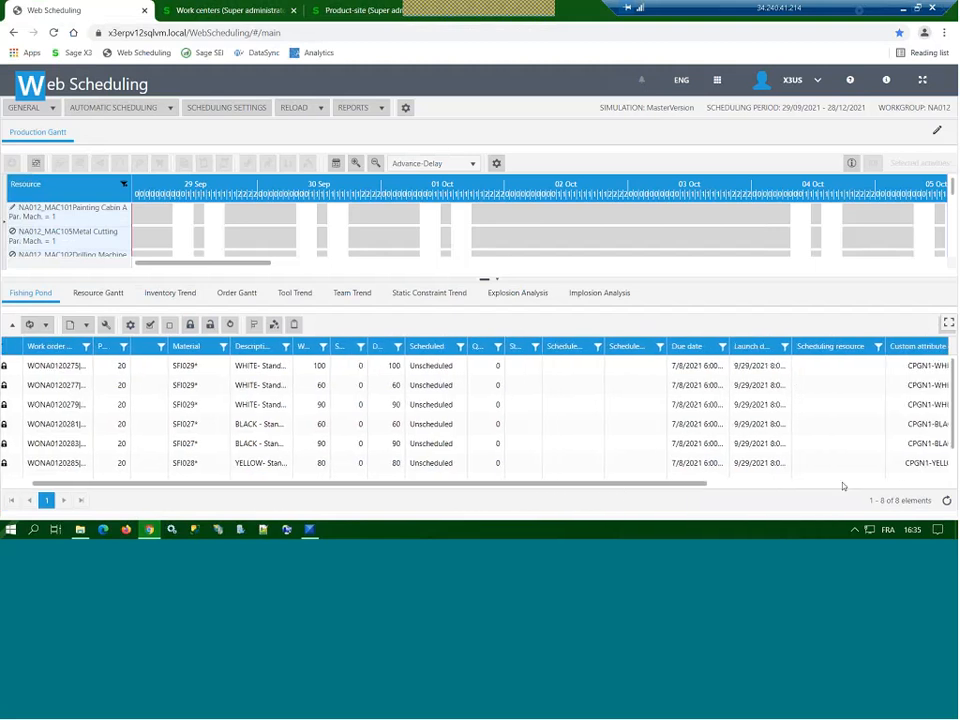
scroll(842, 486, right, 5)
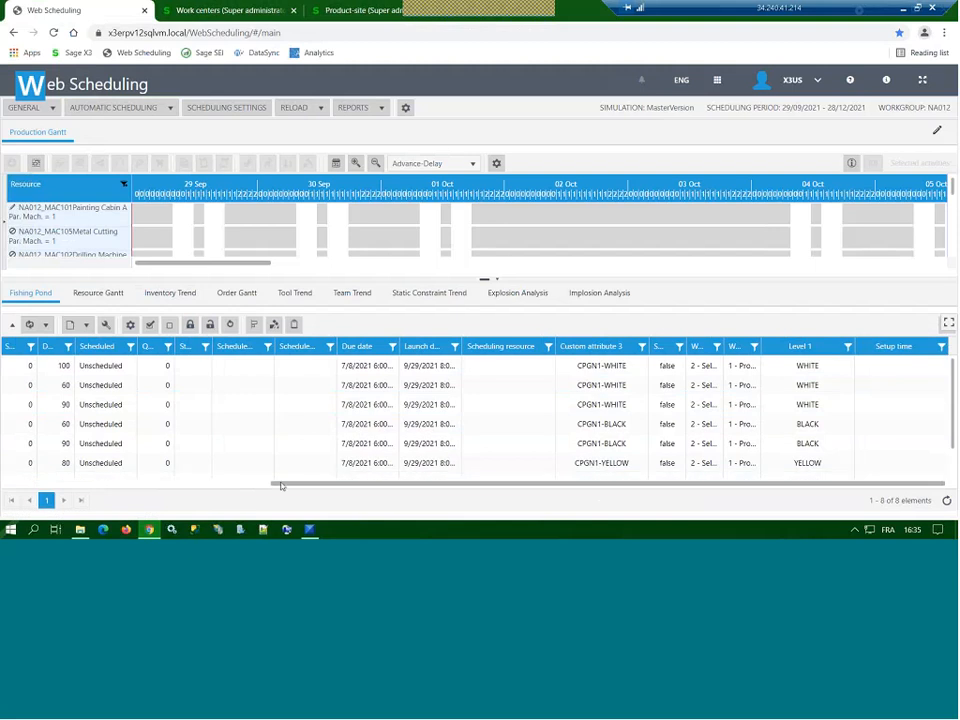
click(12, 485)
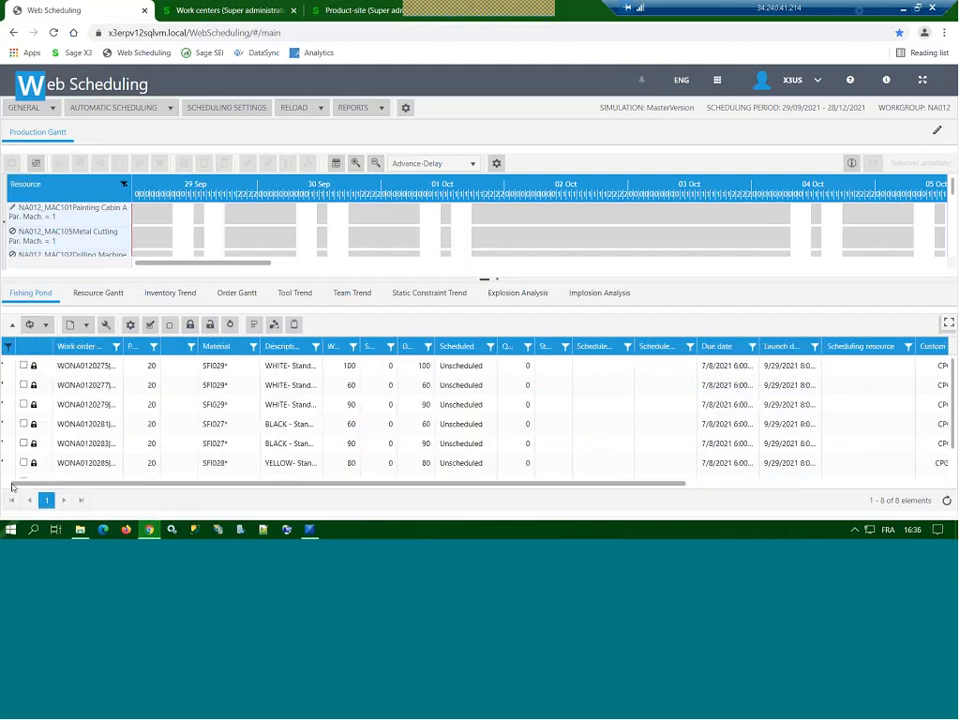
drag(12, 485, 5, 485)
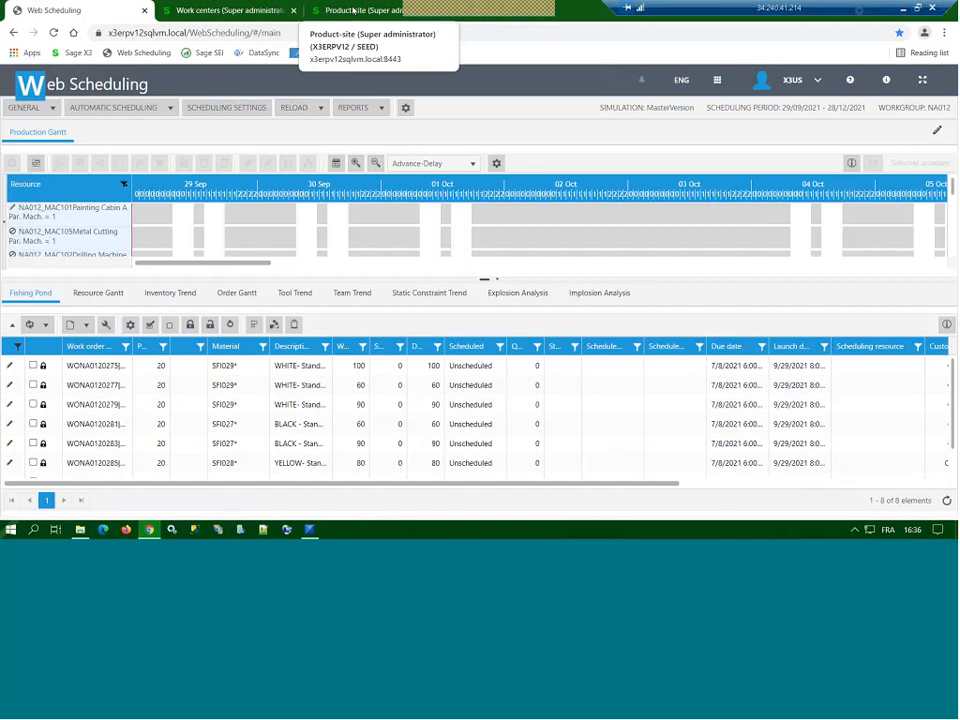
Step: Display the attributes of product SFI027 at site NA012 in the Product-site record
click(353, 11)
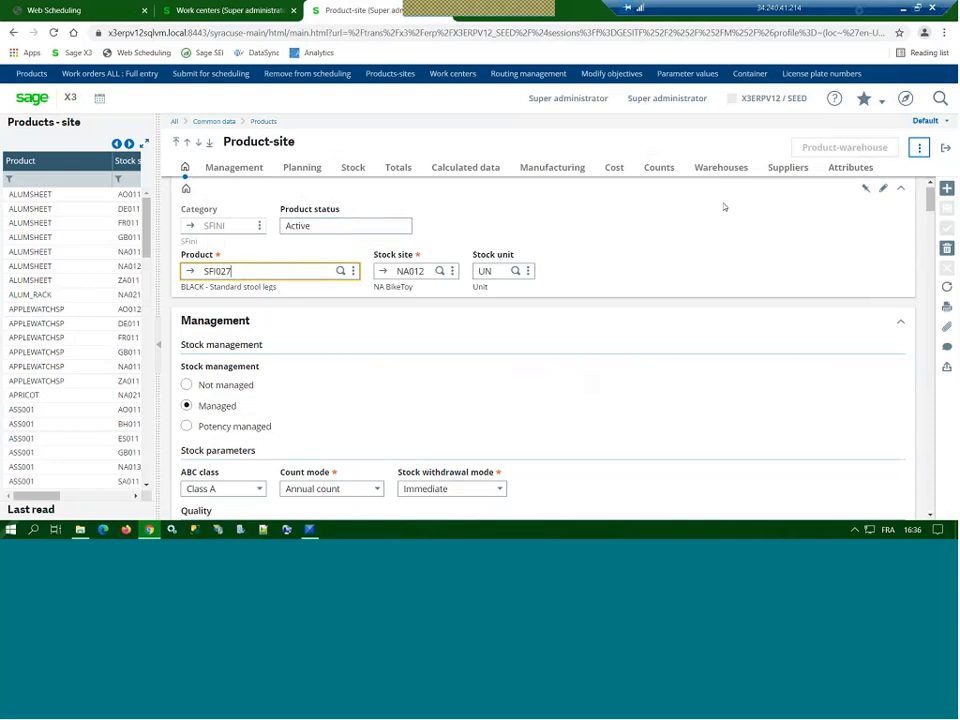
click(849, 168)
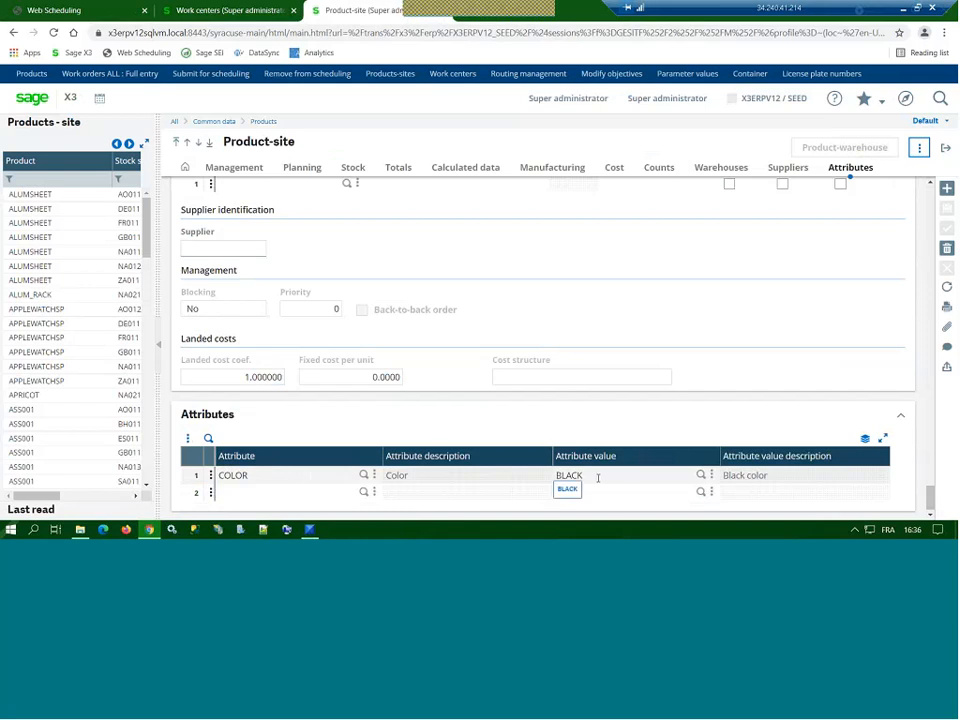
Step: Check the optimization matrix of work center MAC101, Painting Cabin A, and open its optimization code PAINTWSC01
click(235, 13)
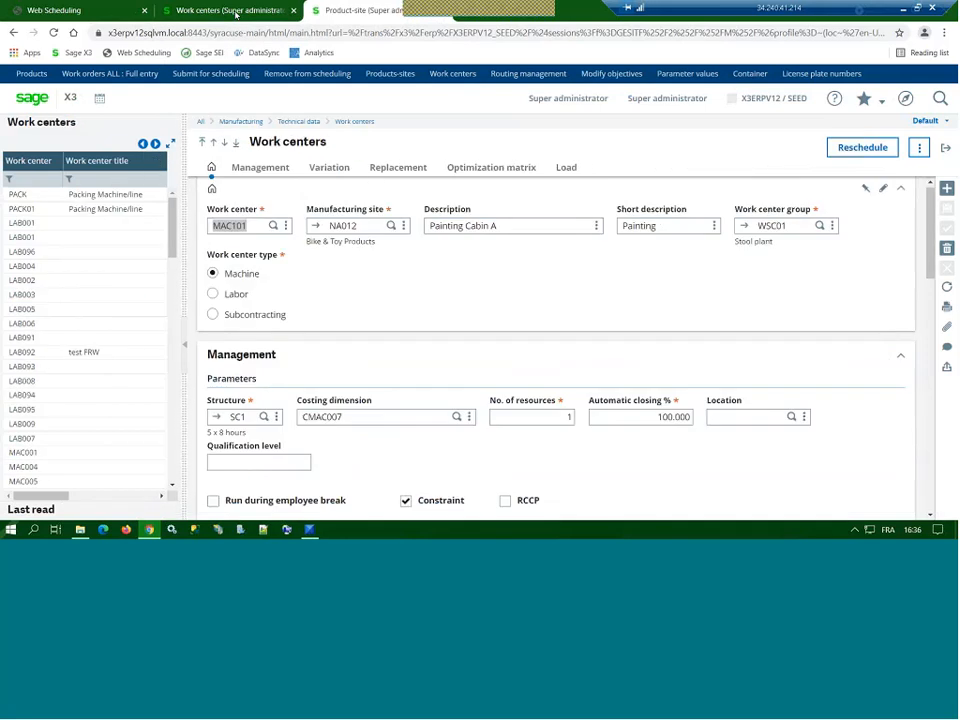
click(536, 230)
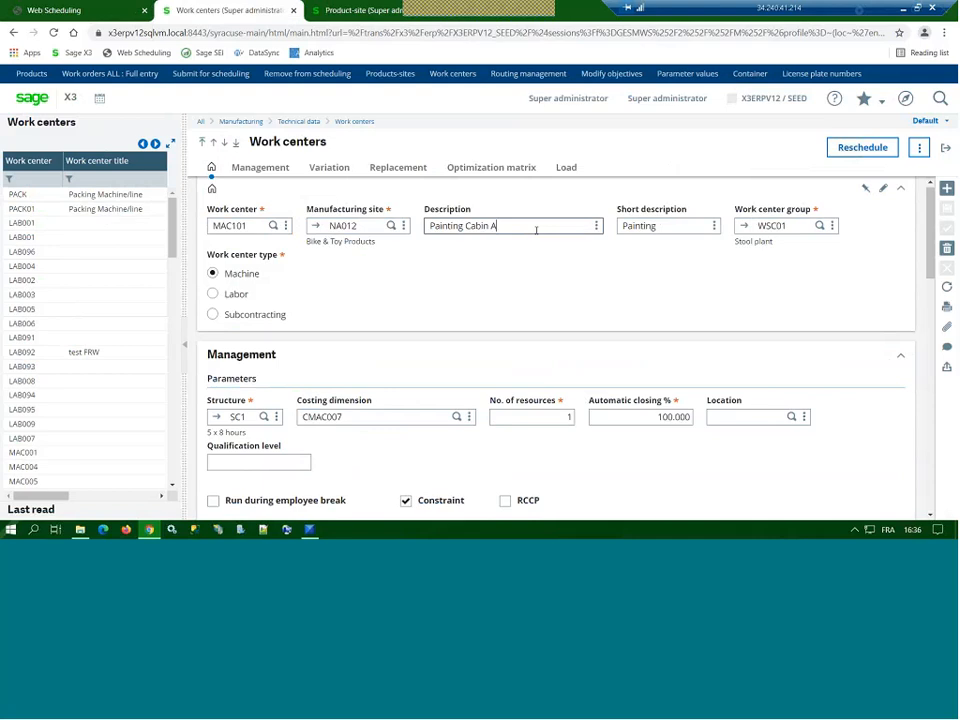
click(500, 174)
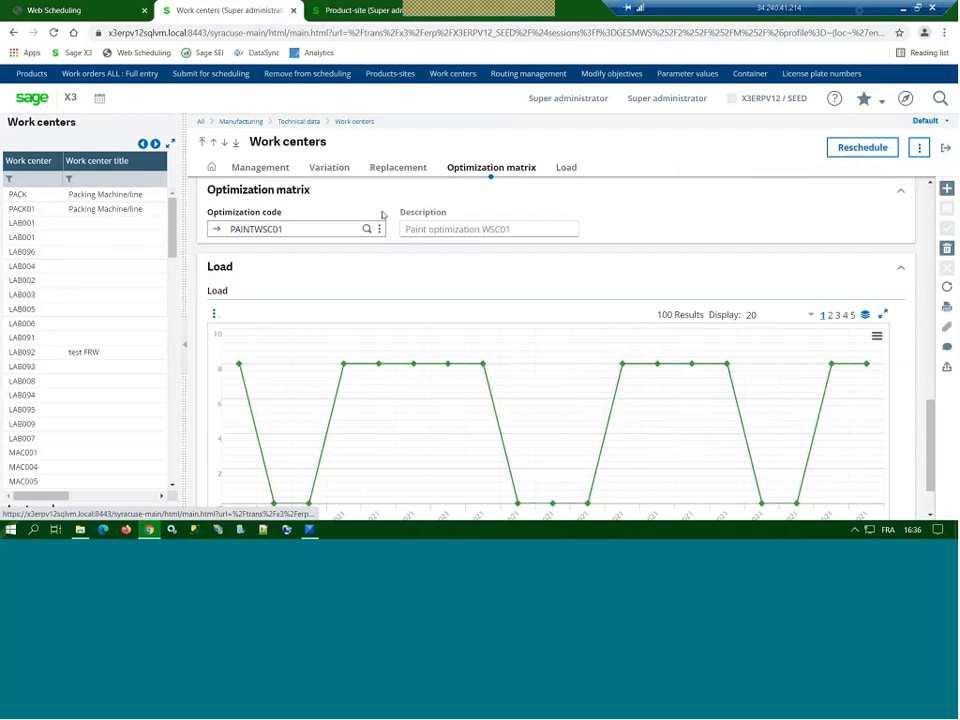
click(214, 230)
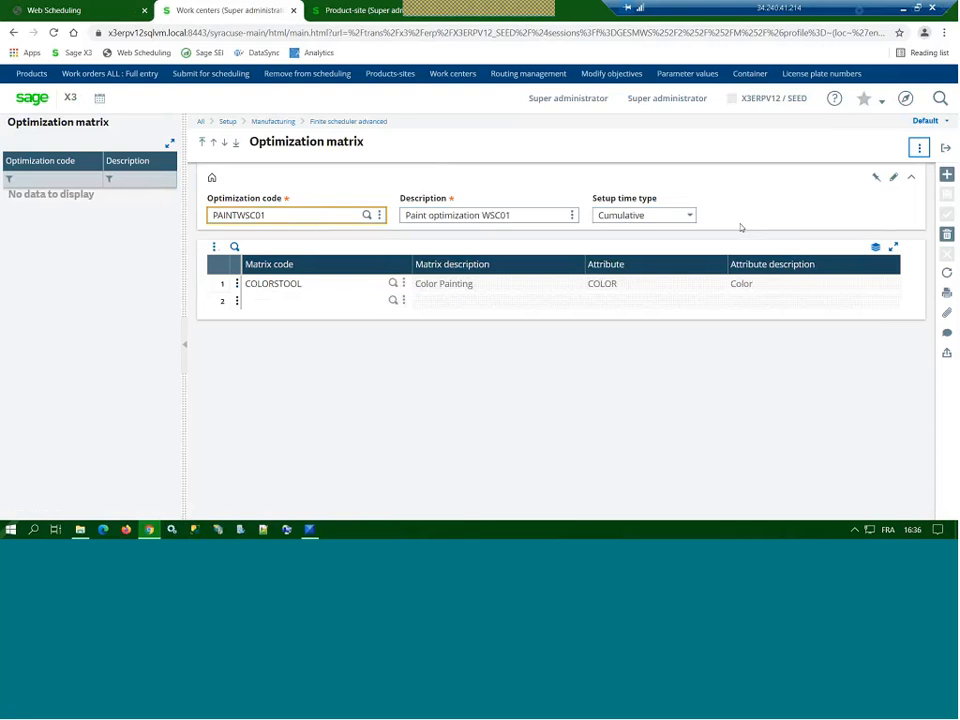
Step: Jump to the COLORSTOOL setup time matrix and examine the default setup times and color-change exceptions
click(404, 283)
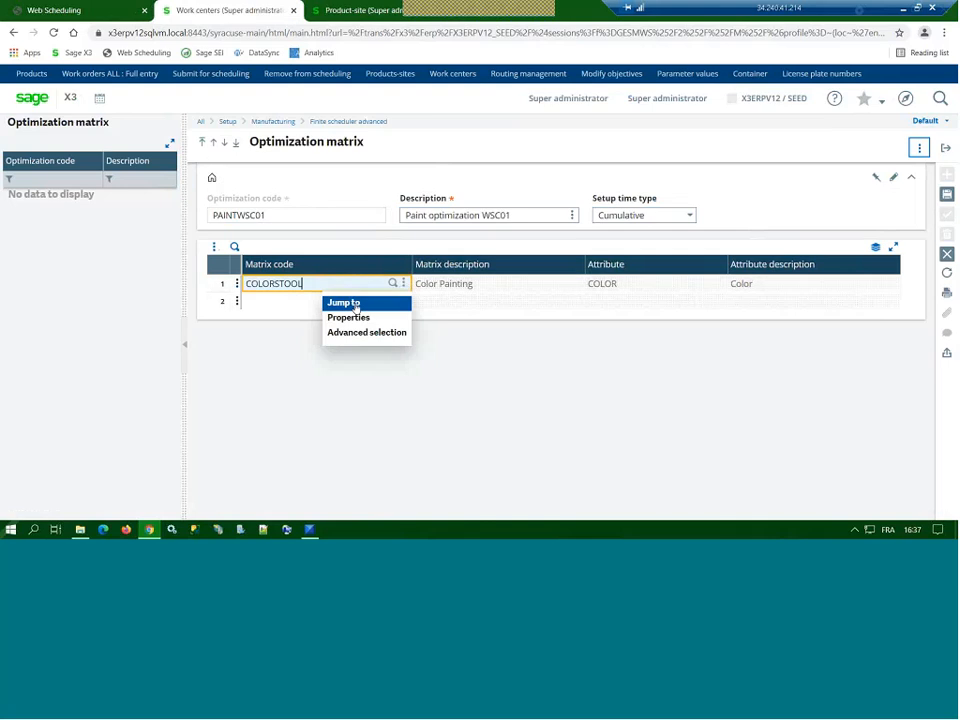
click(355, 306)
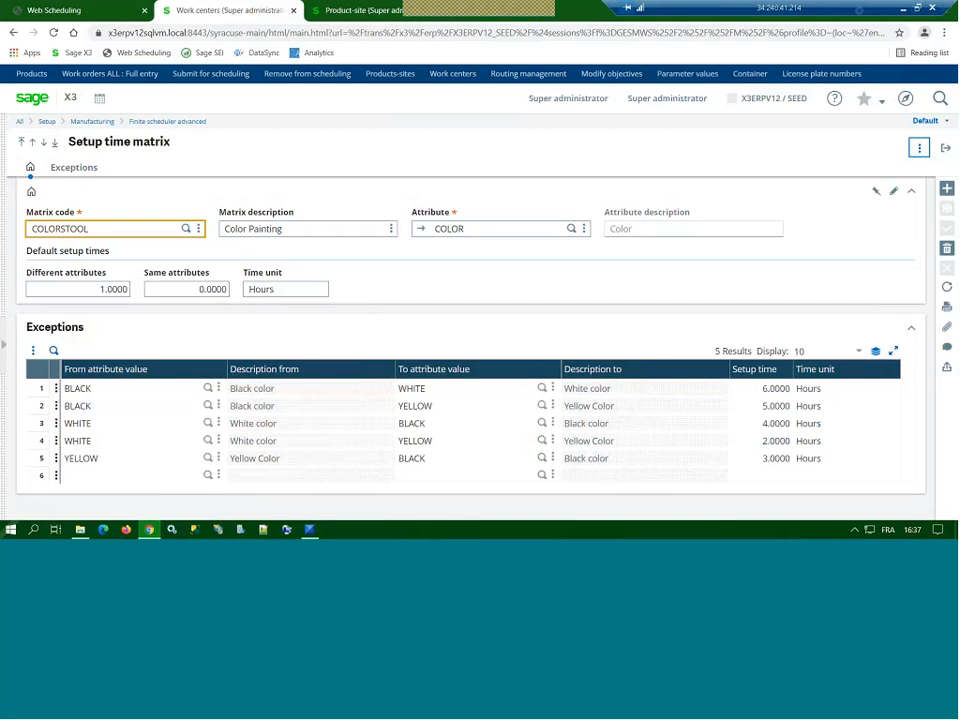
click(38, 460)
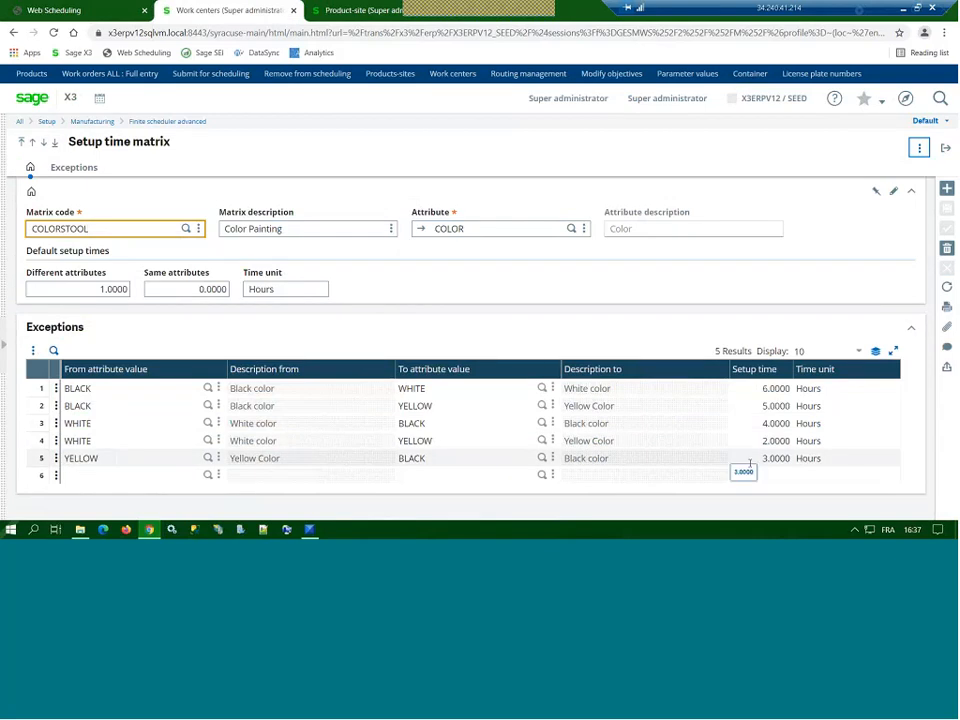
Step: Return to Web Scheduling and run automatic scheduling for the unscheduled work orders
click(61, 10)
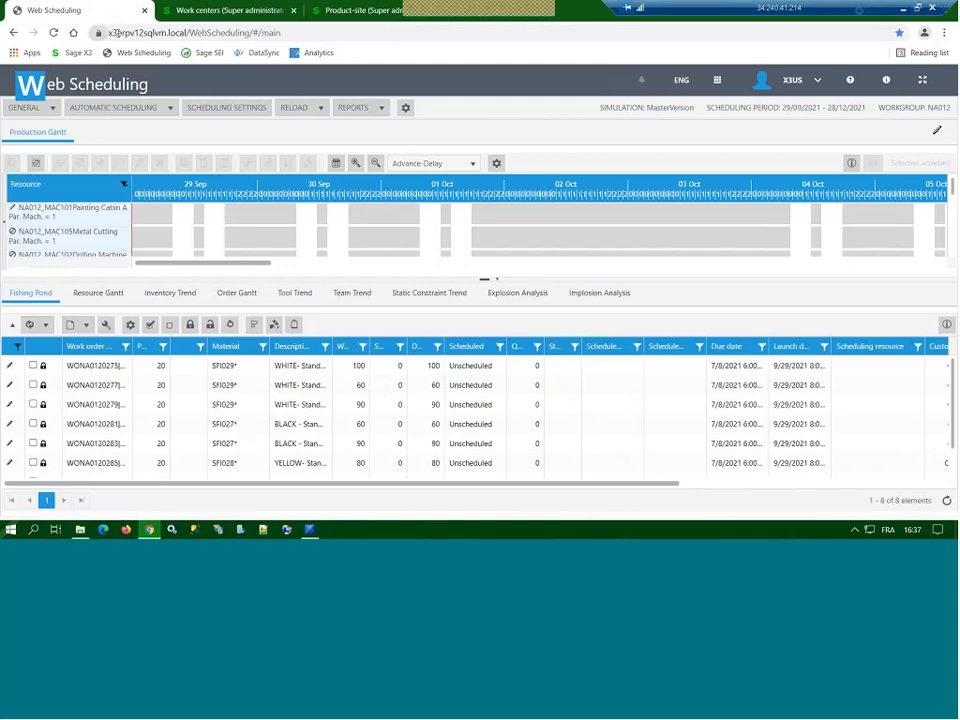
click(170, 108)
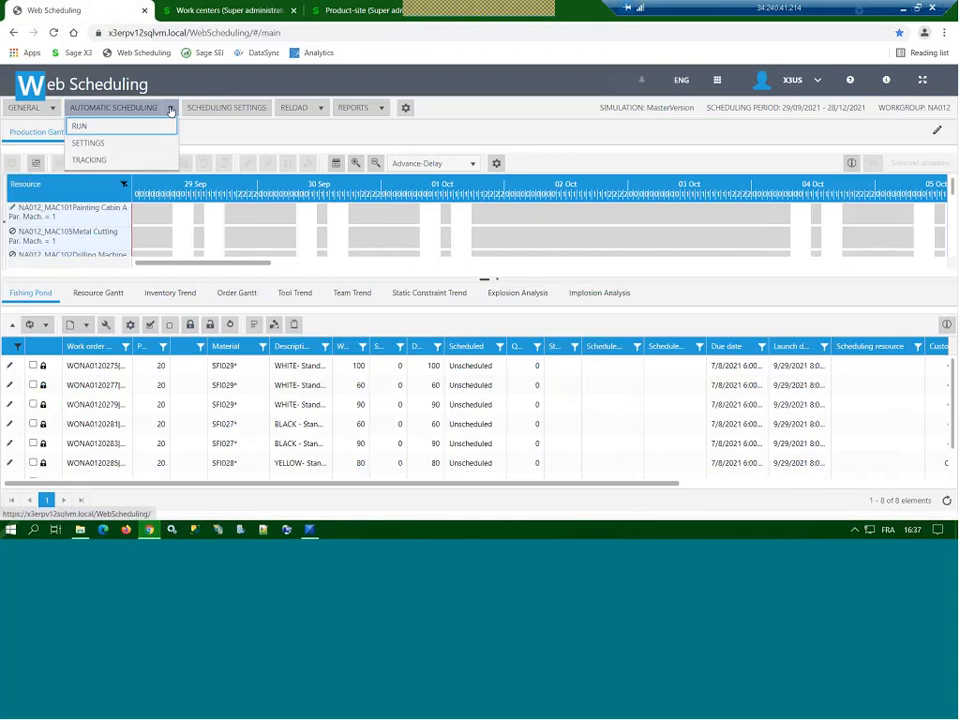
click(91, 128)
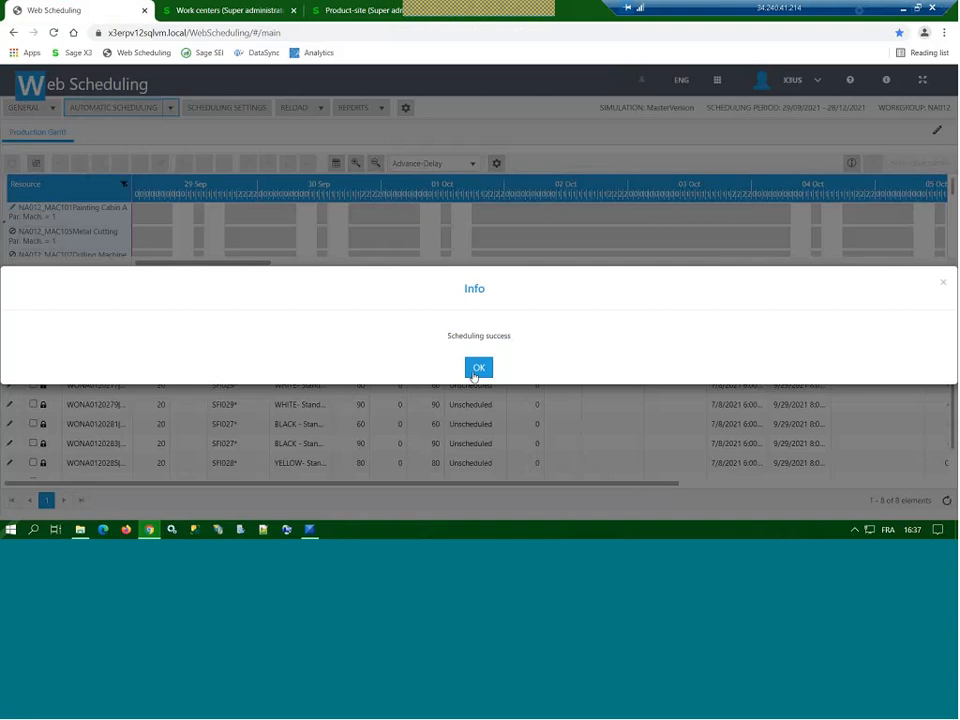
click(477, 372)
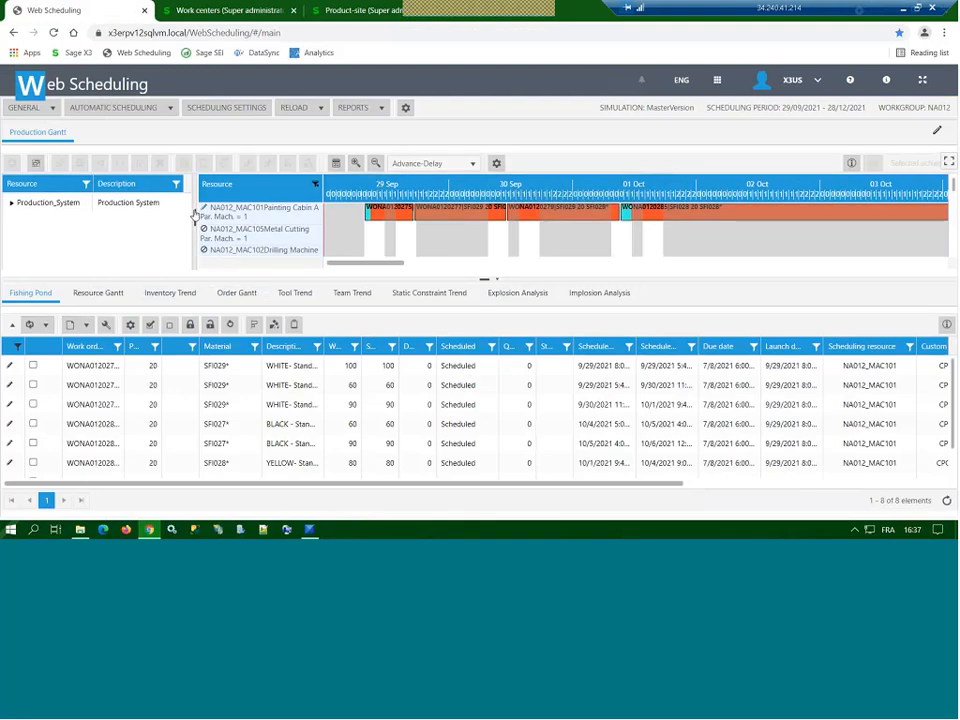
Step: Collapse the production system tree and show the Resource Gantt for Painting Cabin A
click(195, 216)
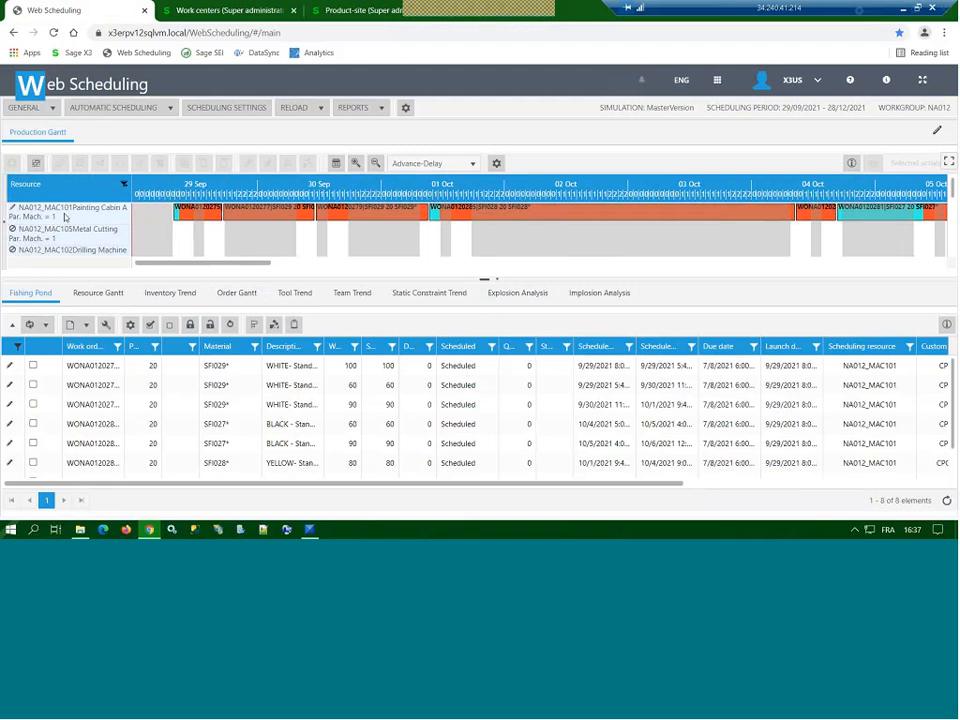
click(65, 216)
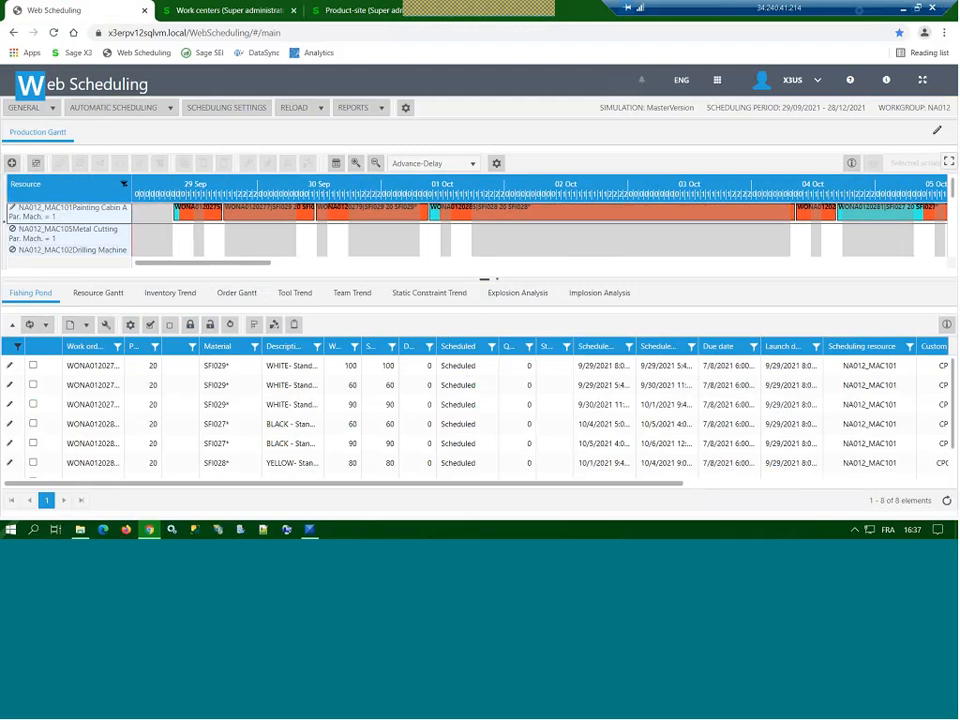
click(92, 294)
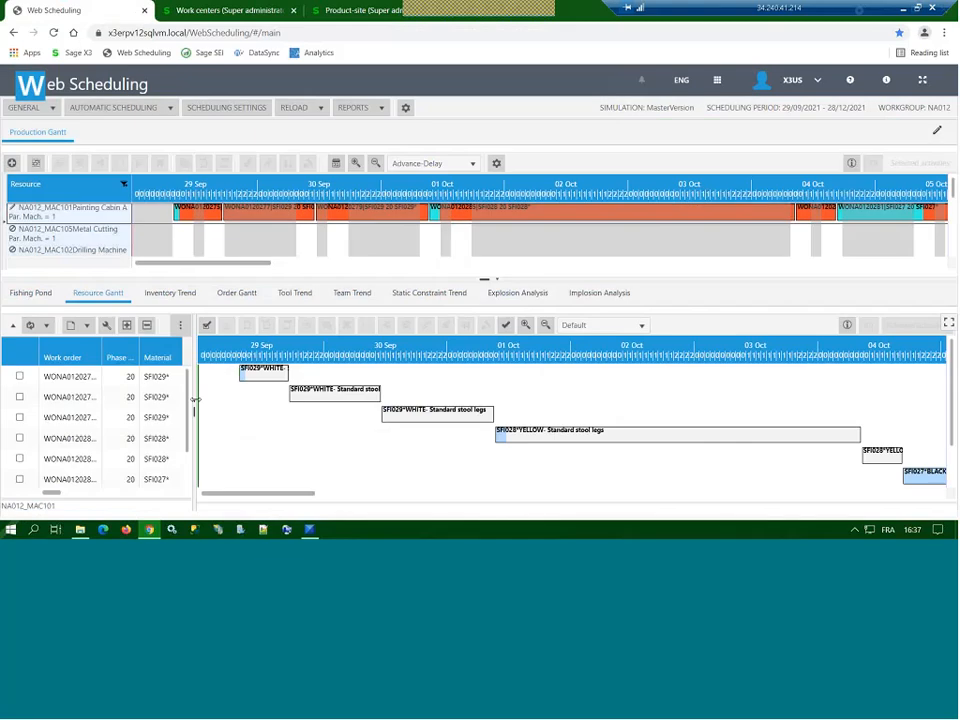
Step: Widen the Resource Gantt's table pane and review the setup time of each scheduled stool leg operation
drag(195, 400, 233, 400)
drag(55, 492, 82, 497)
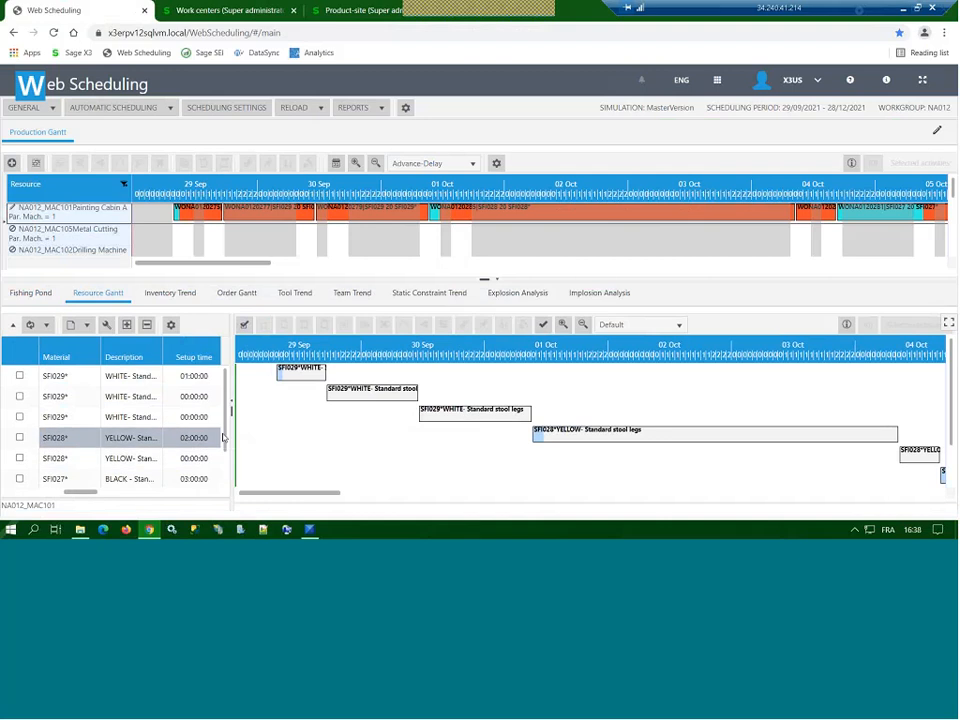
scroll(224, 441, down, 1)
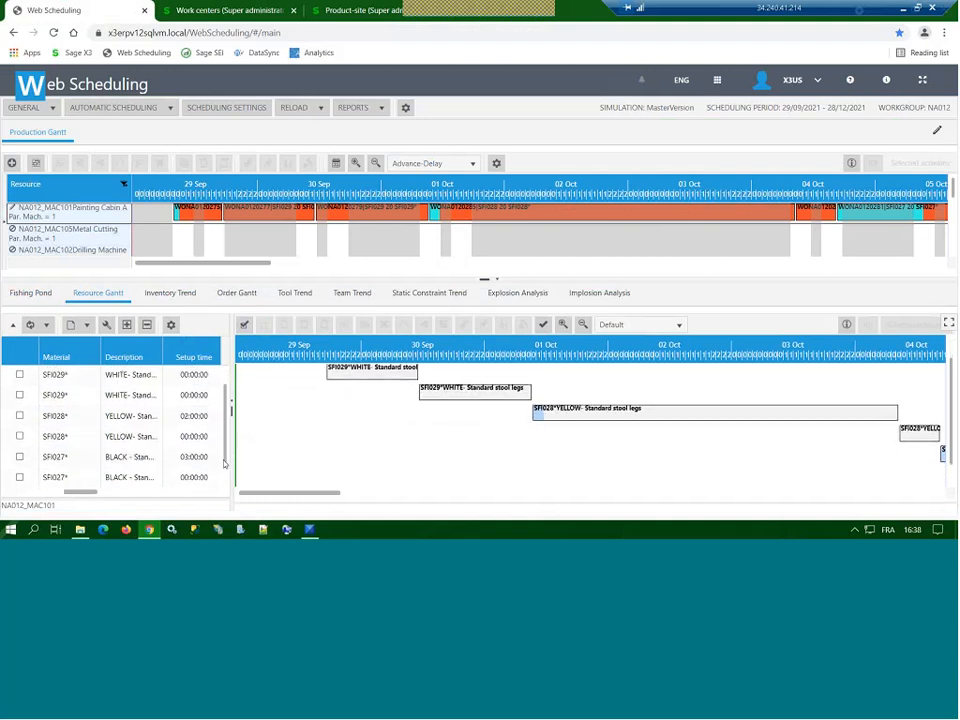
scroll(226, 440, up, 1)
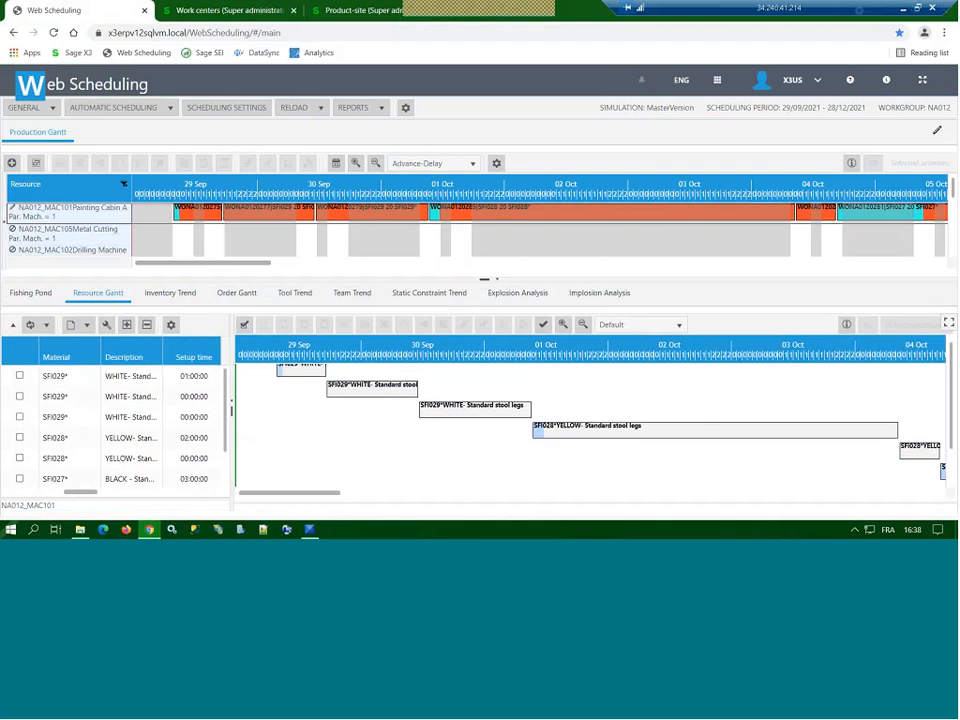
Step: Switch to Nicim to examine the setup time matrix between colors, and return to Web Scheduling
mouse_move(310, 532)
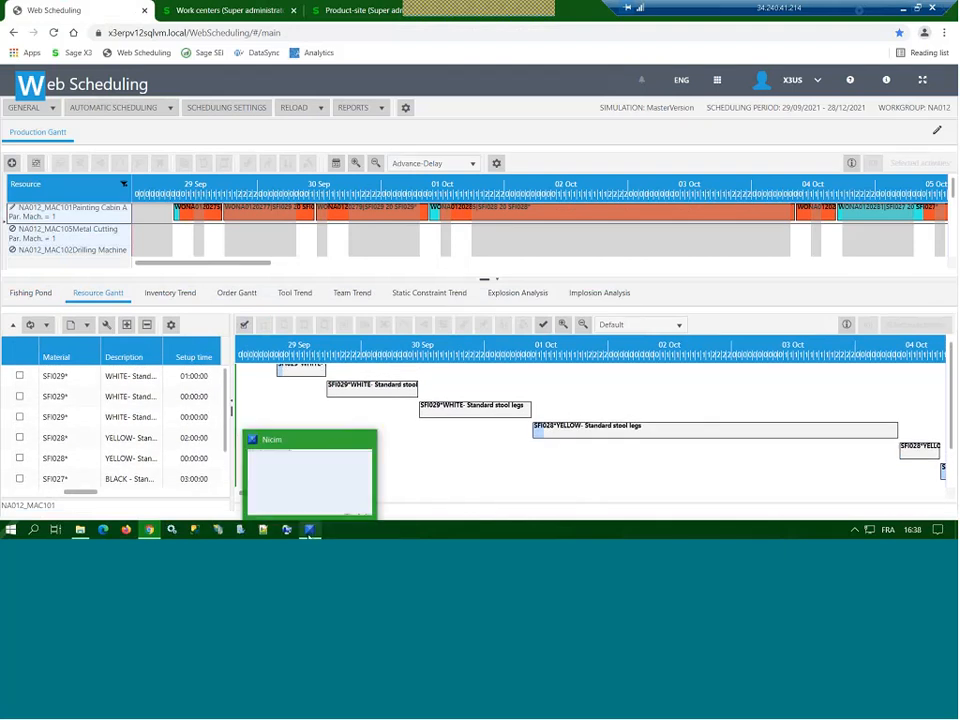
click(310, 532)
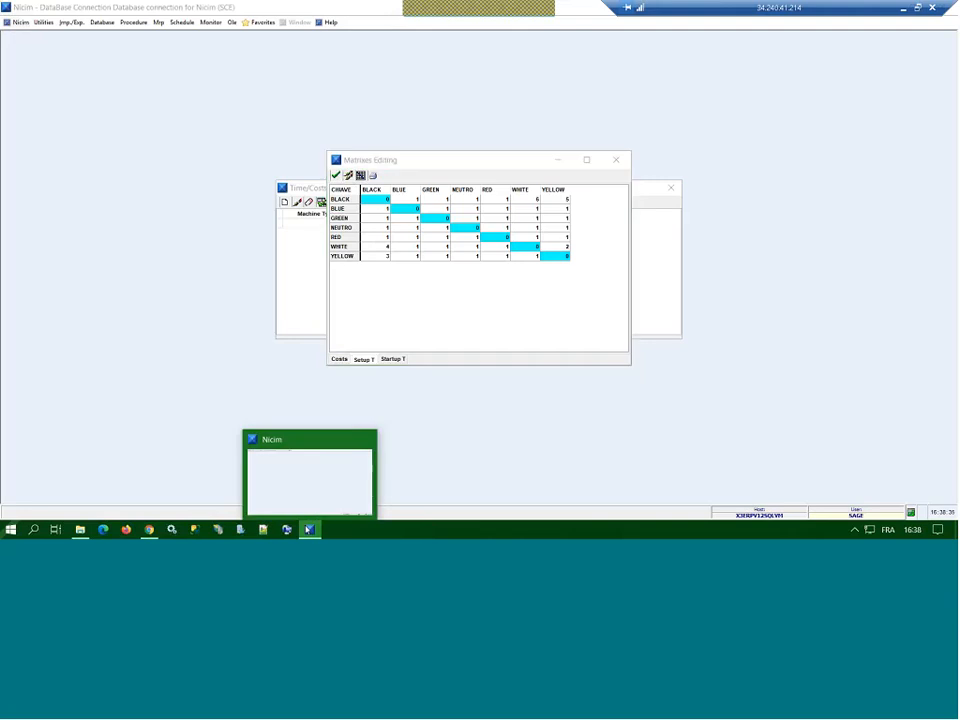
click(152, 531)
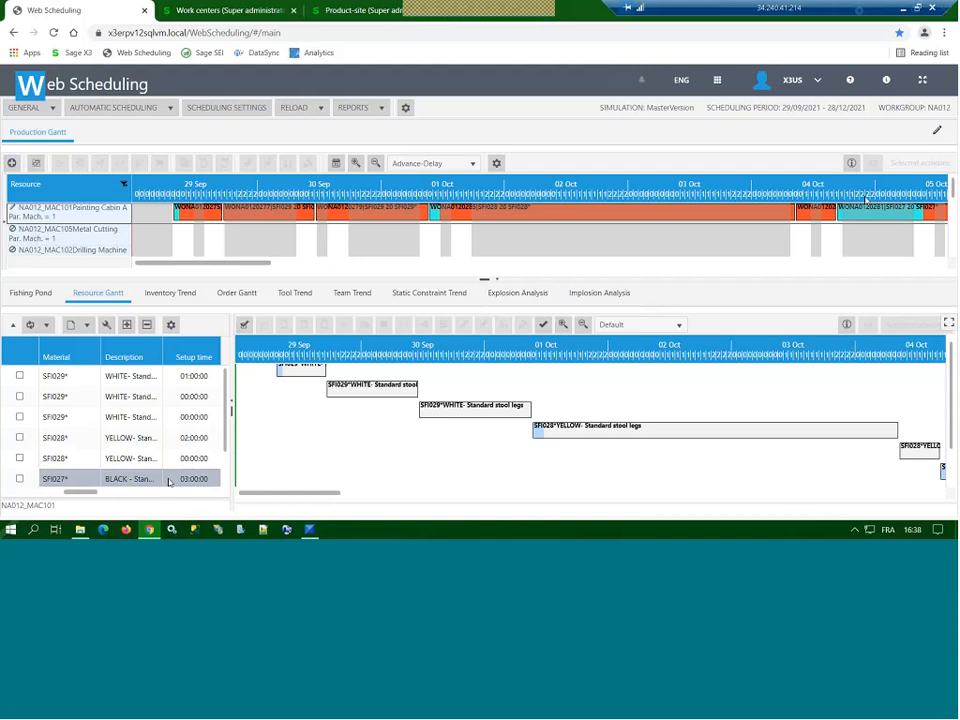
Step: Select the first SFI027 black stool legs activity in the Gantt and compare its setup time with the Nicim color matrix
click(868, 212)
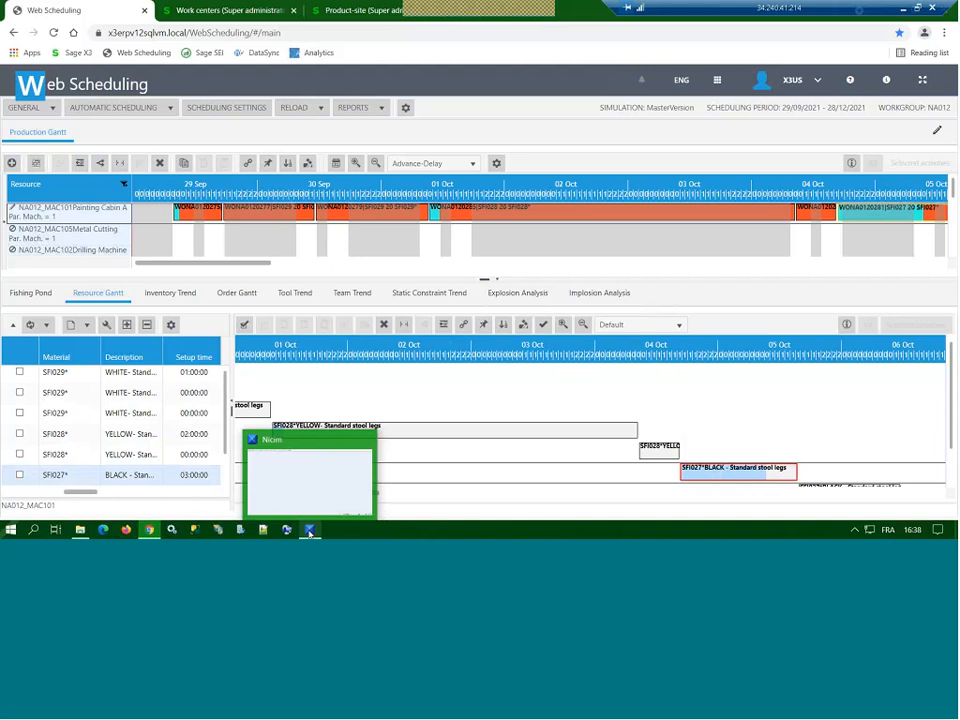
click(310, 534)
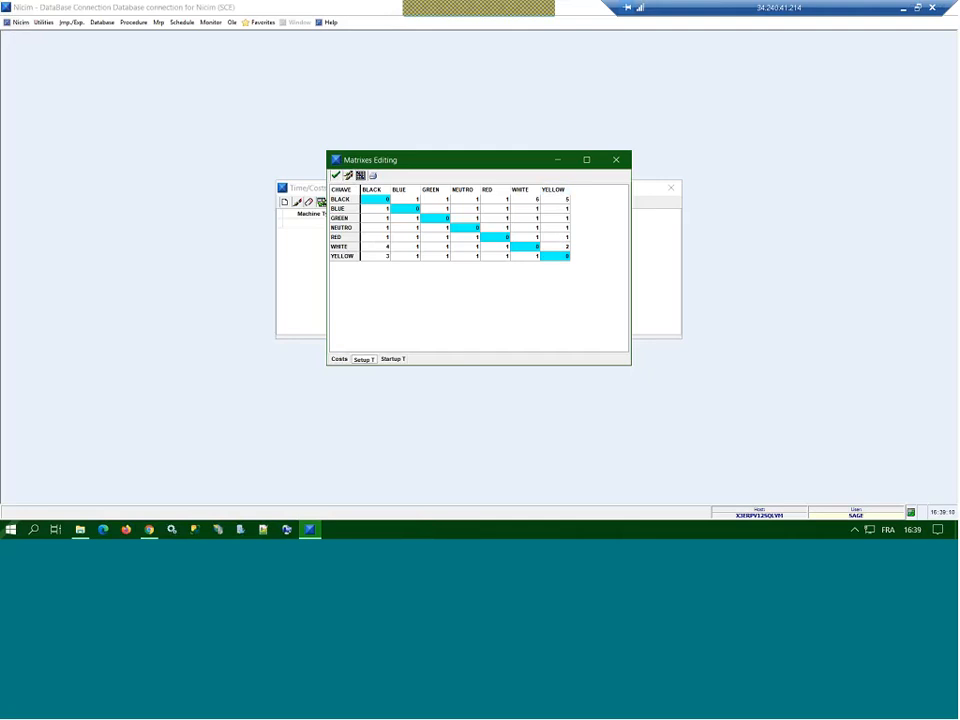
click(150, 529)
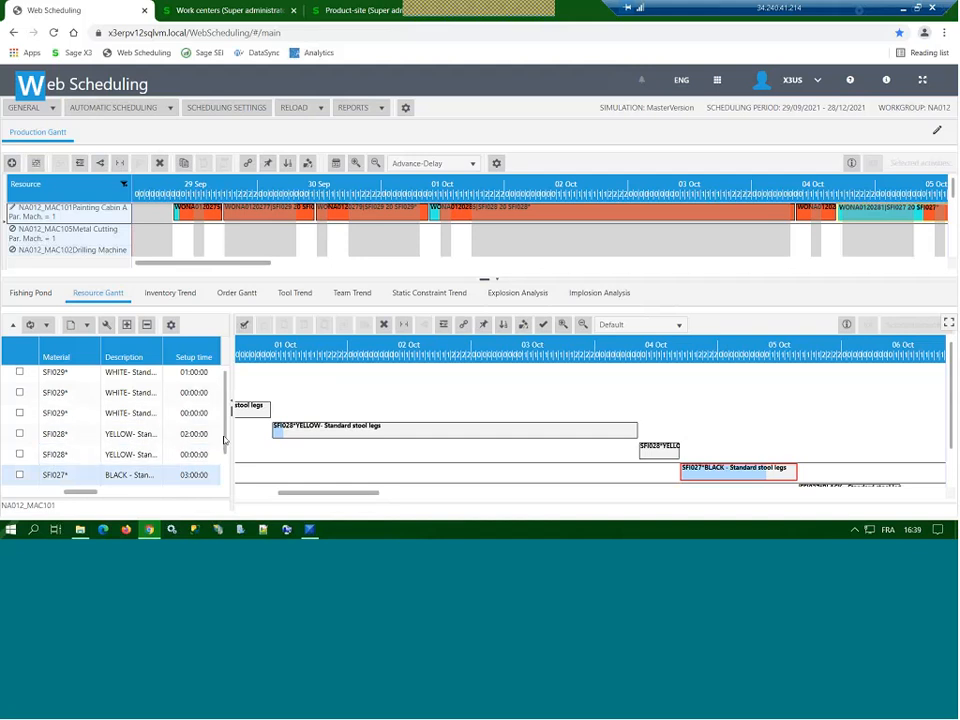
drag(224, 440, 228, 471)
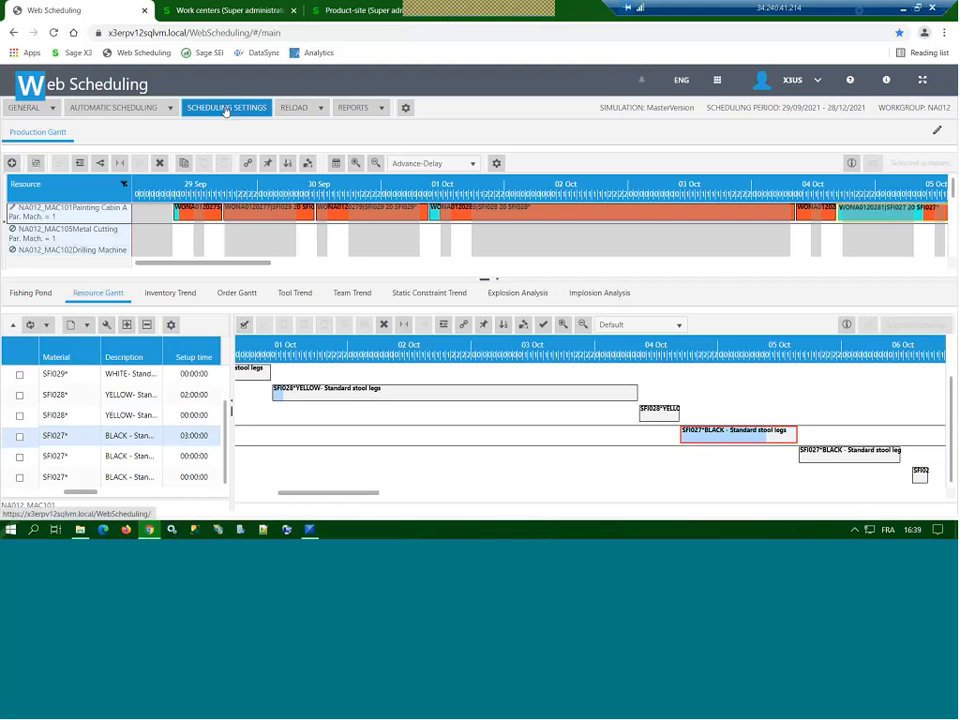
Step: Check the setup times option in the Scheduling Settings, and open the Multi-Simulation comparison
click(226, 109)
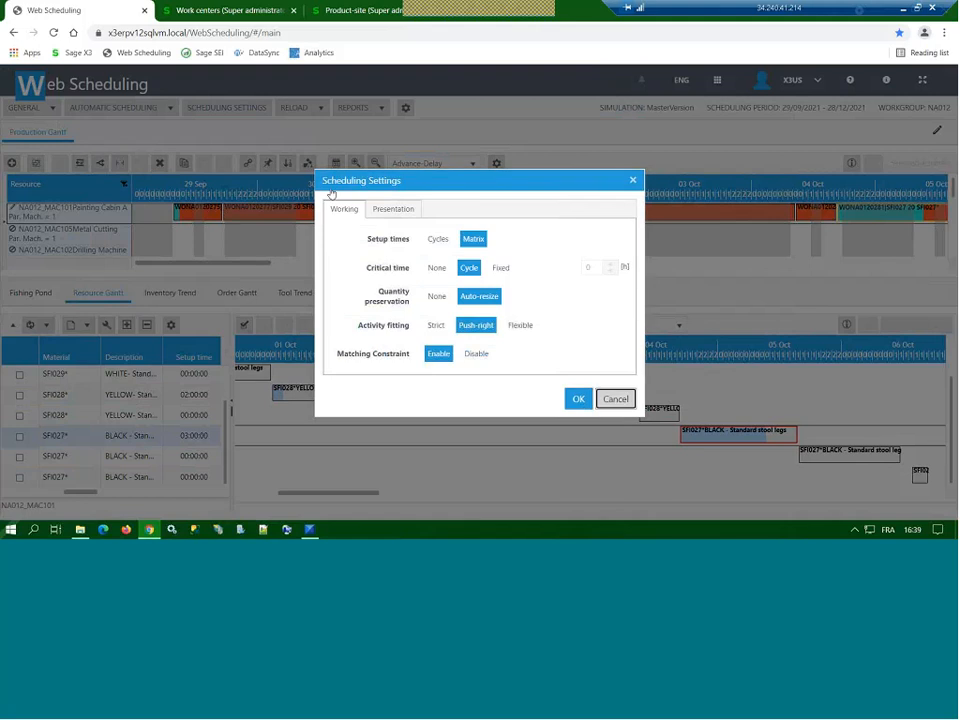
click(52, 110)
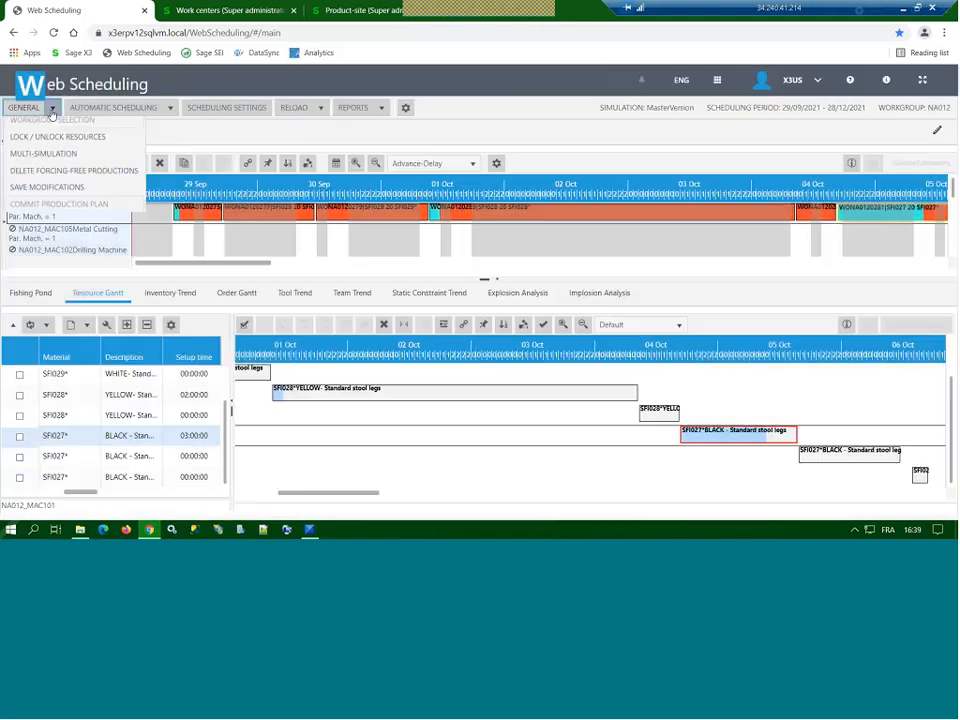
click(64, 160)
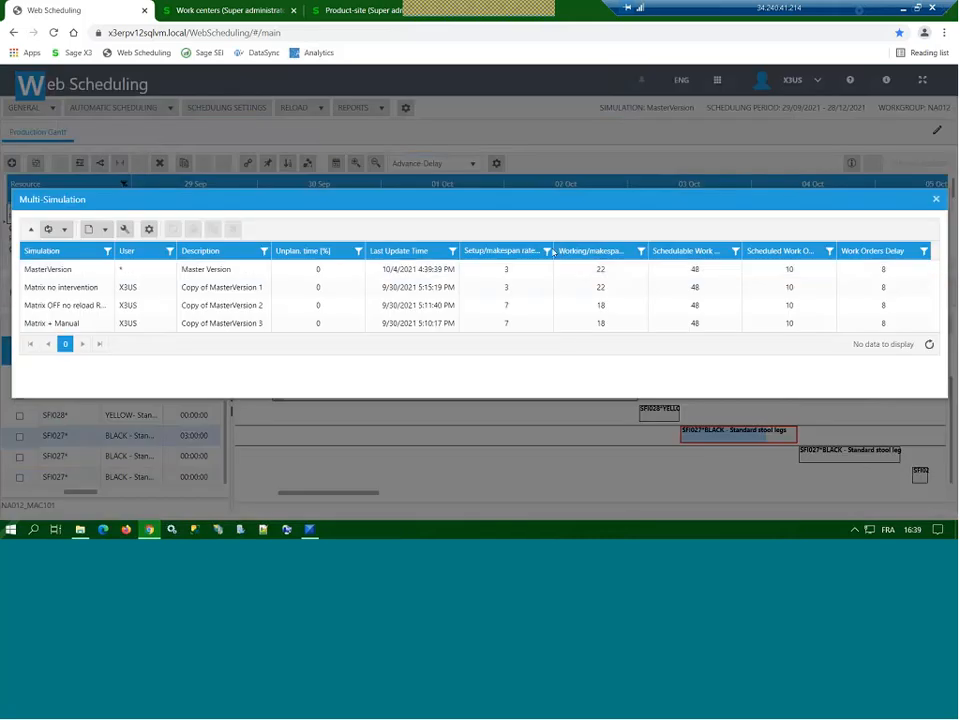
Step: Widen the Setup/makespan rate column and compare the rate of MasterVersion and Matrix no intervention with the Matrix OFF simulation
drag(553, 251, 580, 251)
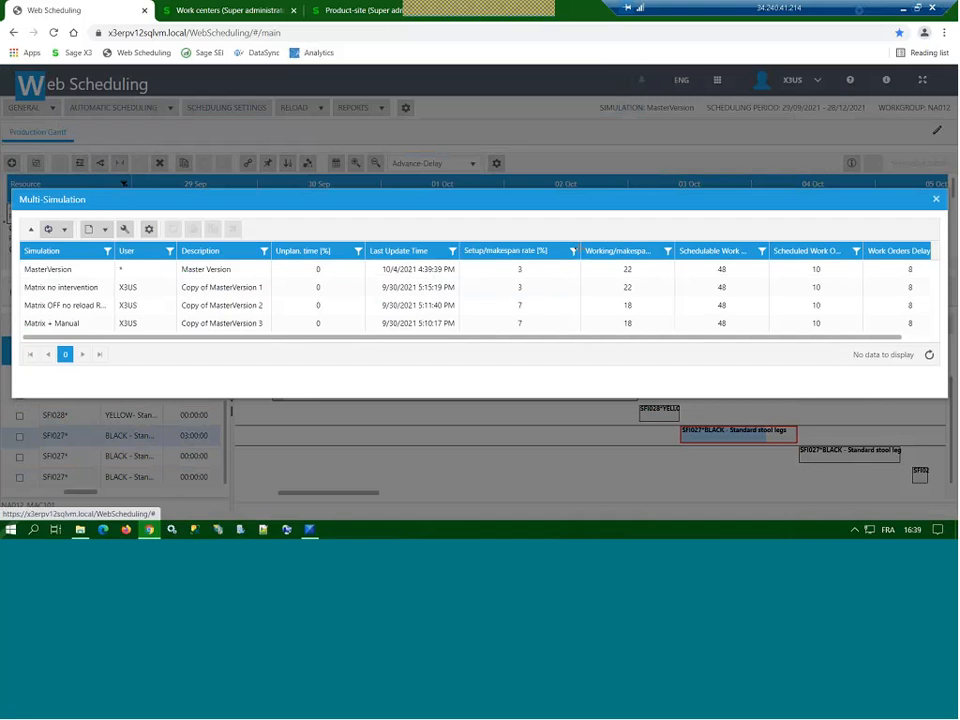
click(531, 289)
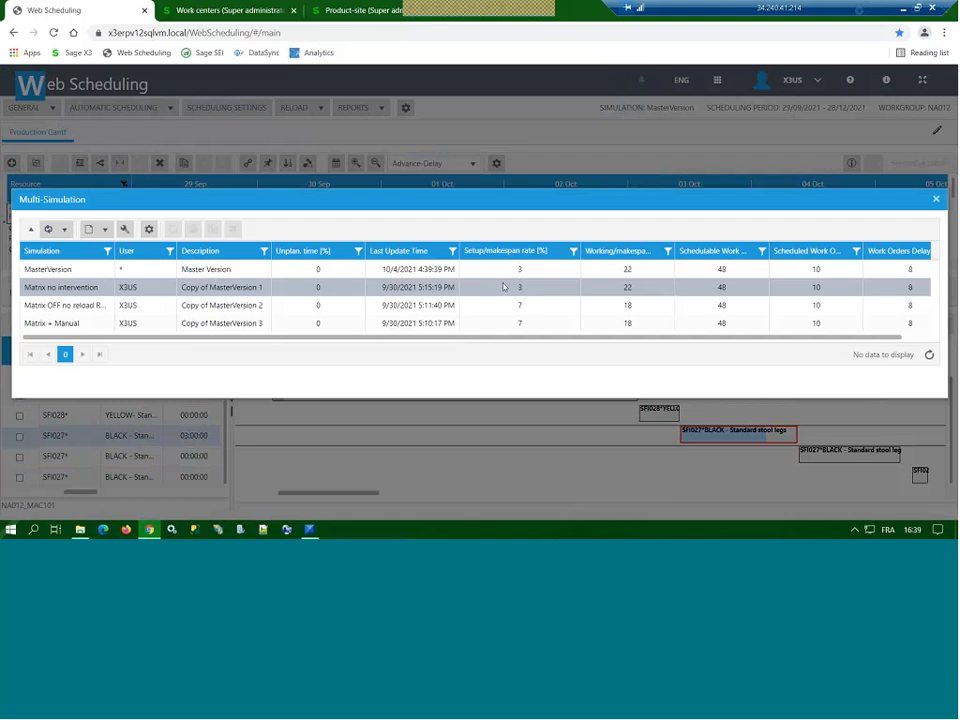
click(514, 271)
click(519, 307)
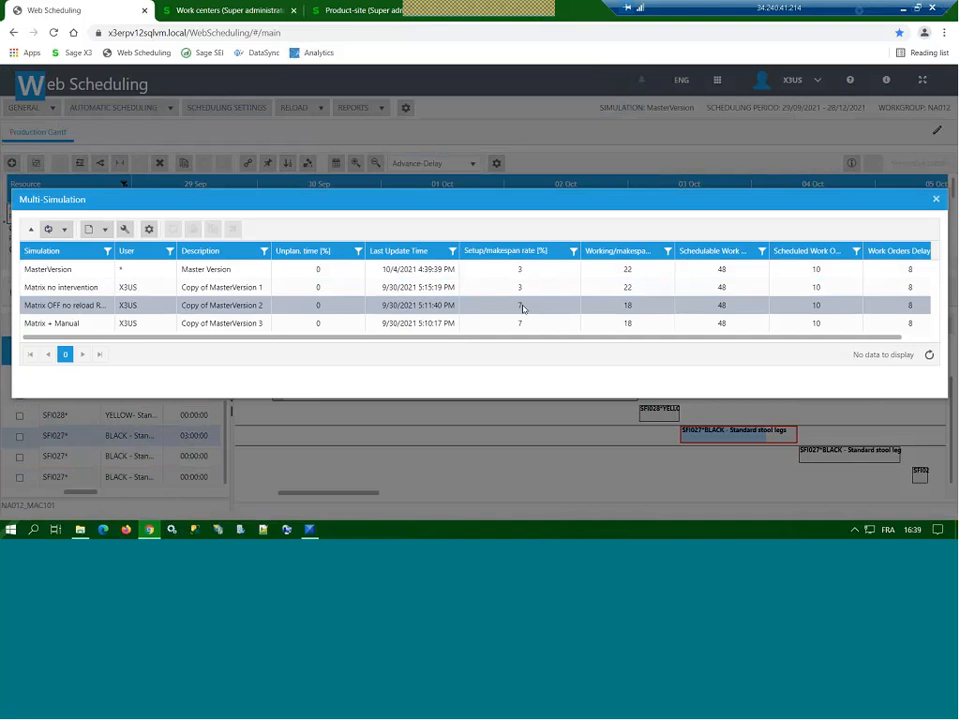
click(516, 309)
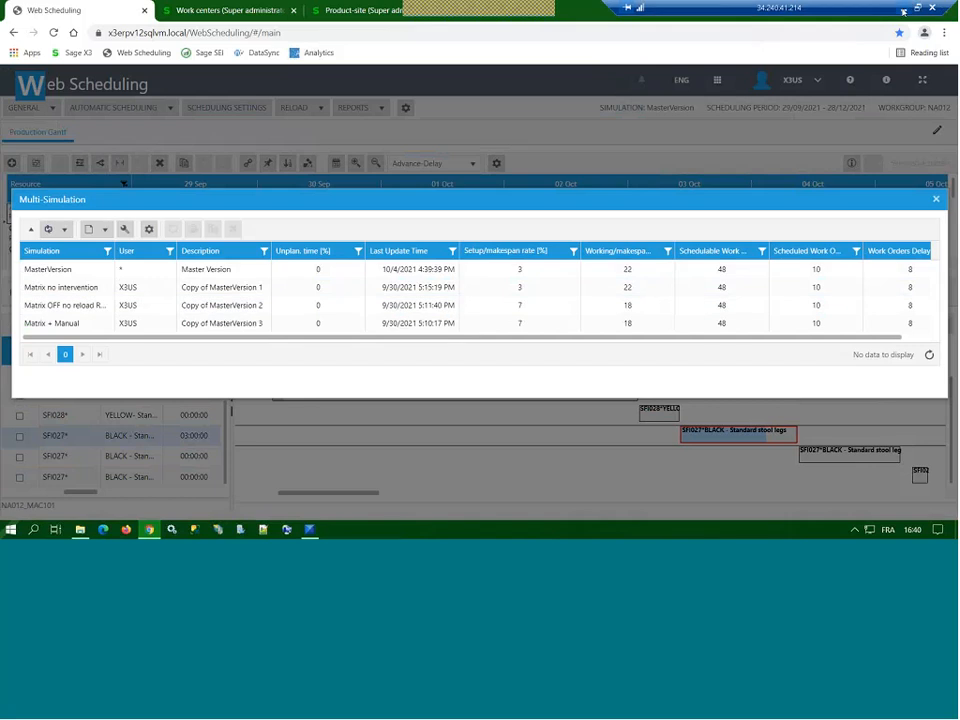
Step: Switch to the PowerPoint presentation and run the slide show from slide 54 on to the GFSDELWO parameter slide
click(903, 9)
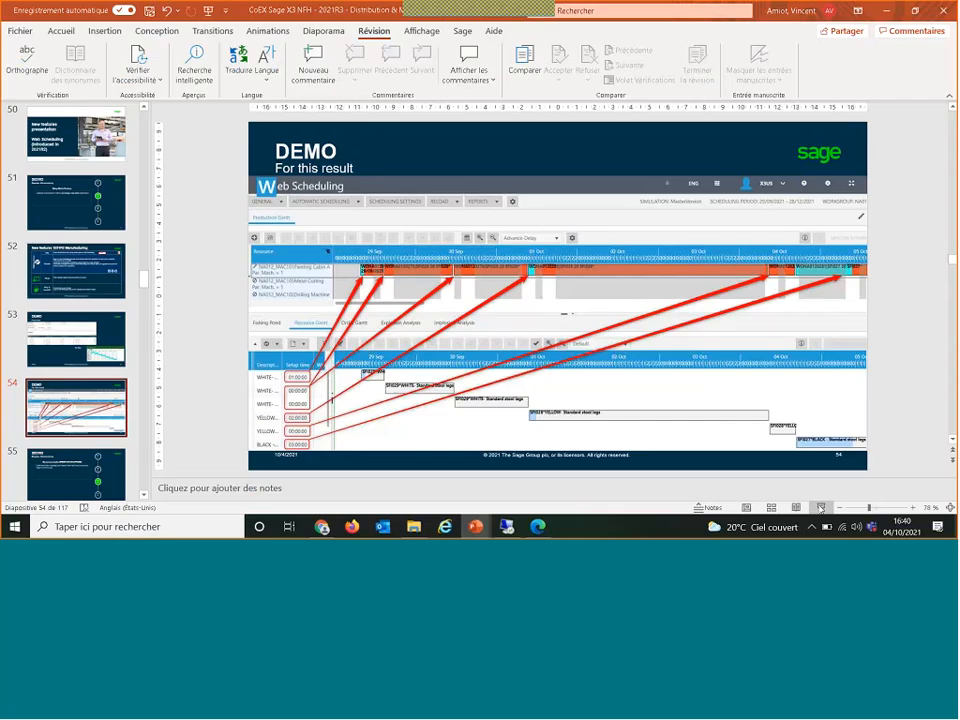
click(820, 508)
key(Right)
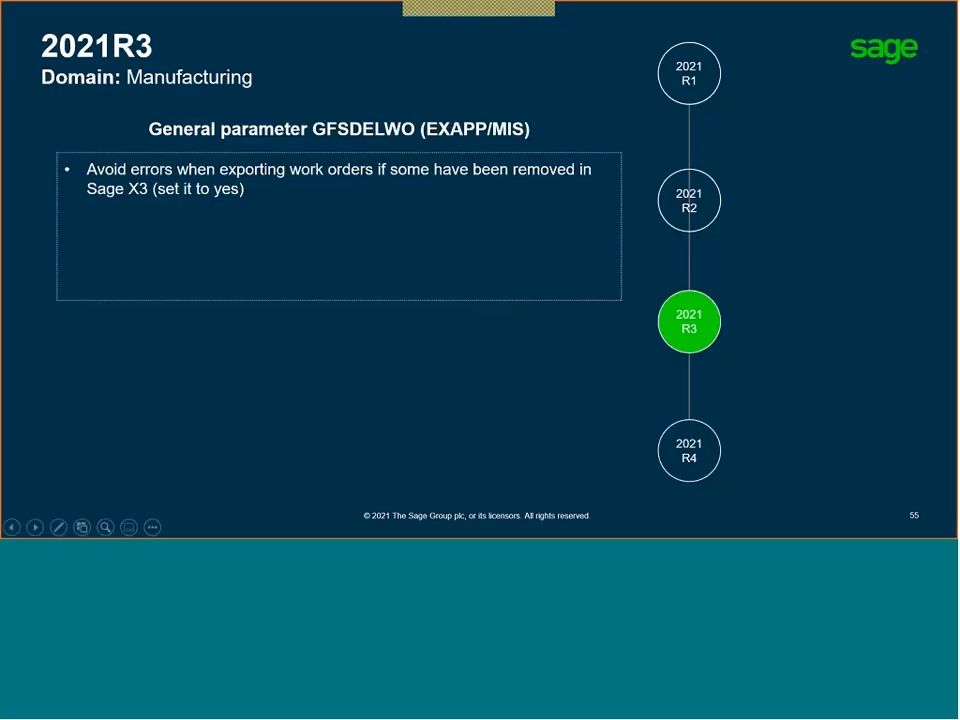
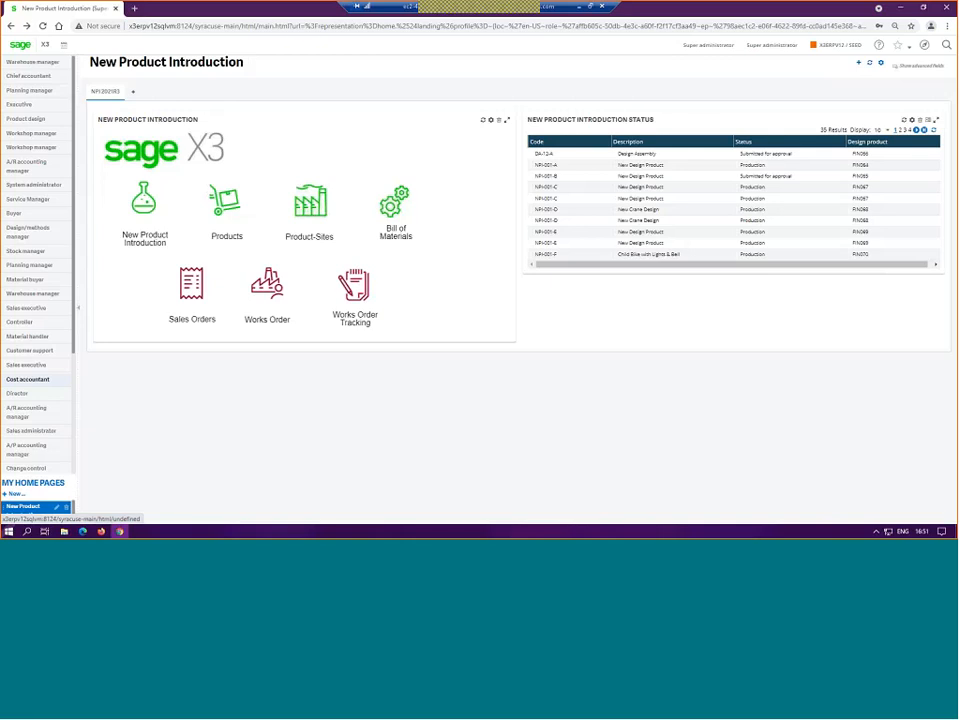
Step: Open the New Product Introduction design BOM and review the components, approval details and images of NPI-001-P
click(145, 205)
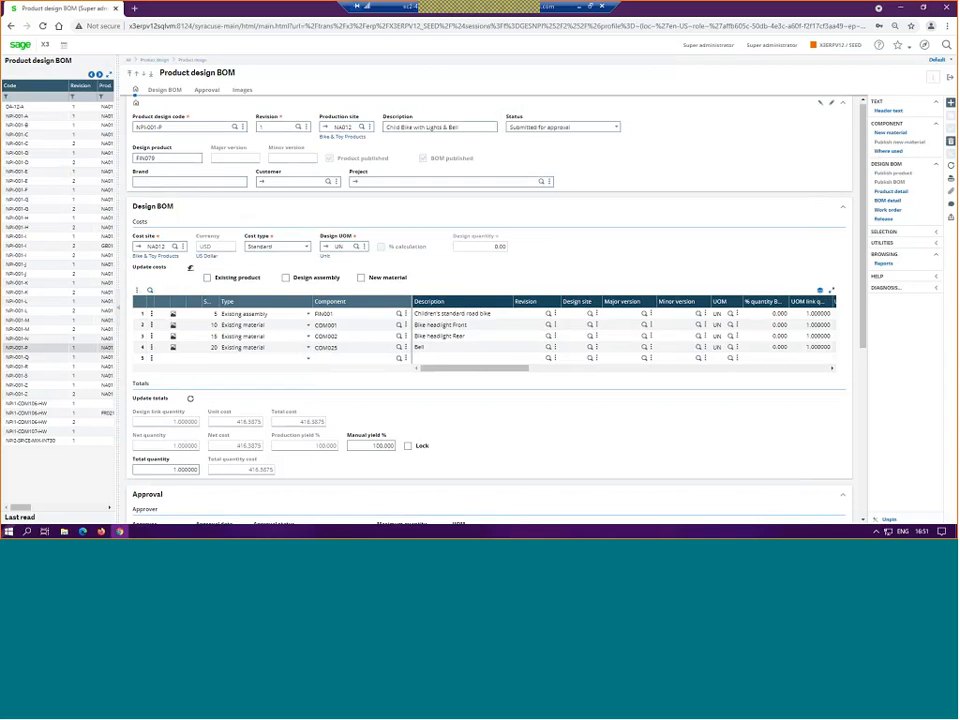
scroll(505, 210, down, 3)
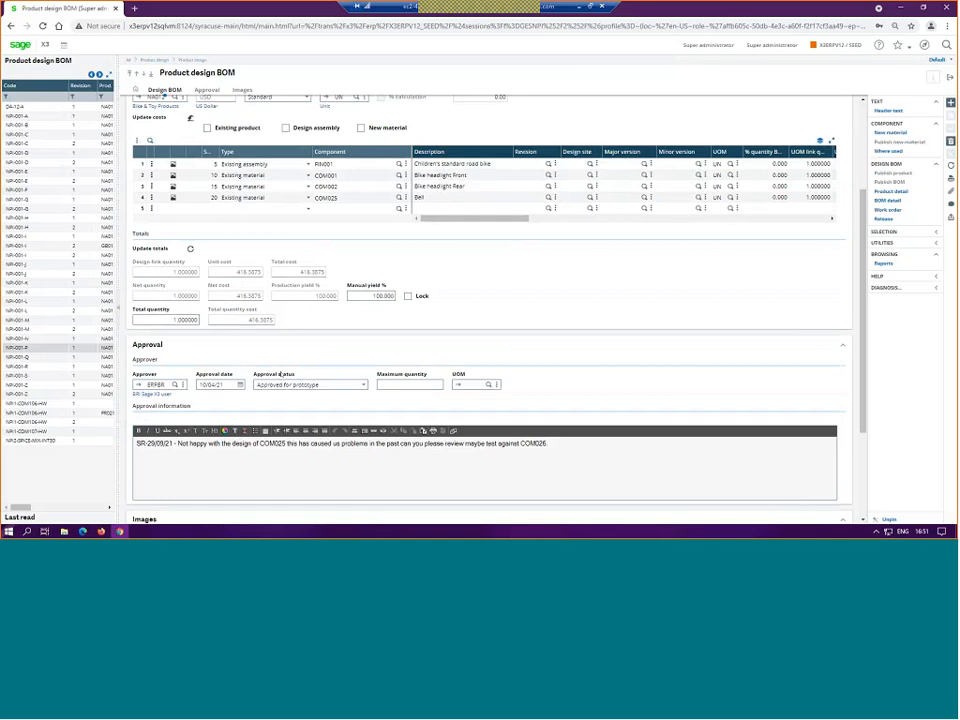
scroll(280, 374, up, 3)
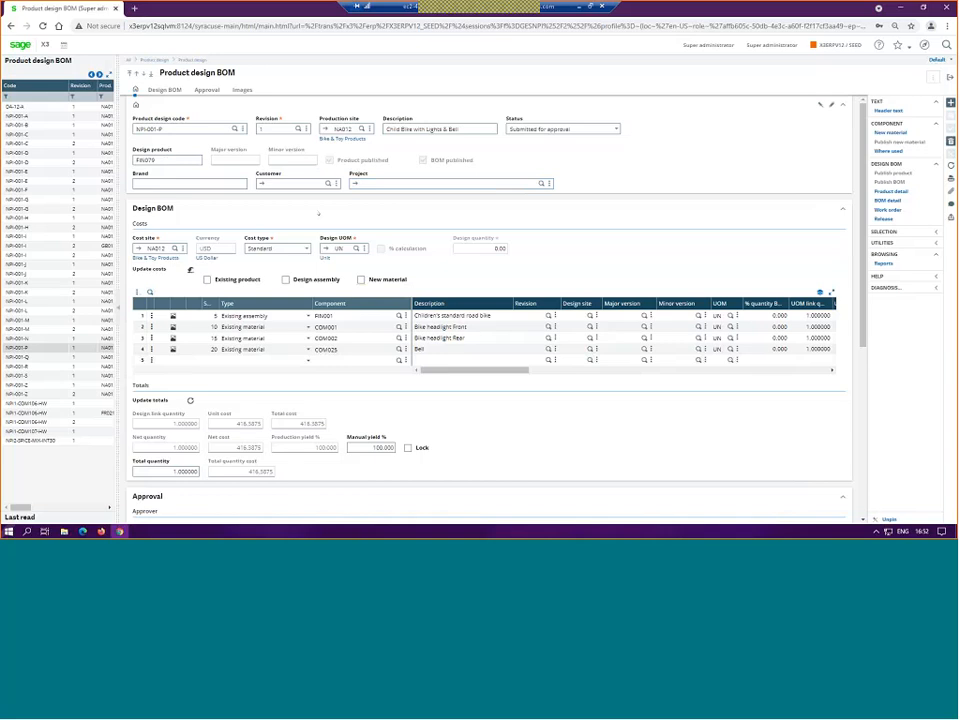
scroll(319, 213, down, 1)
scroll(321, 212, down, 2)
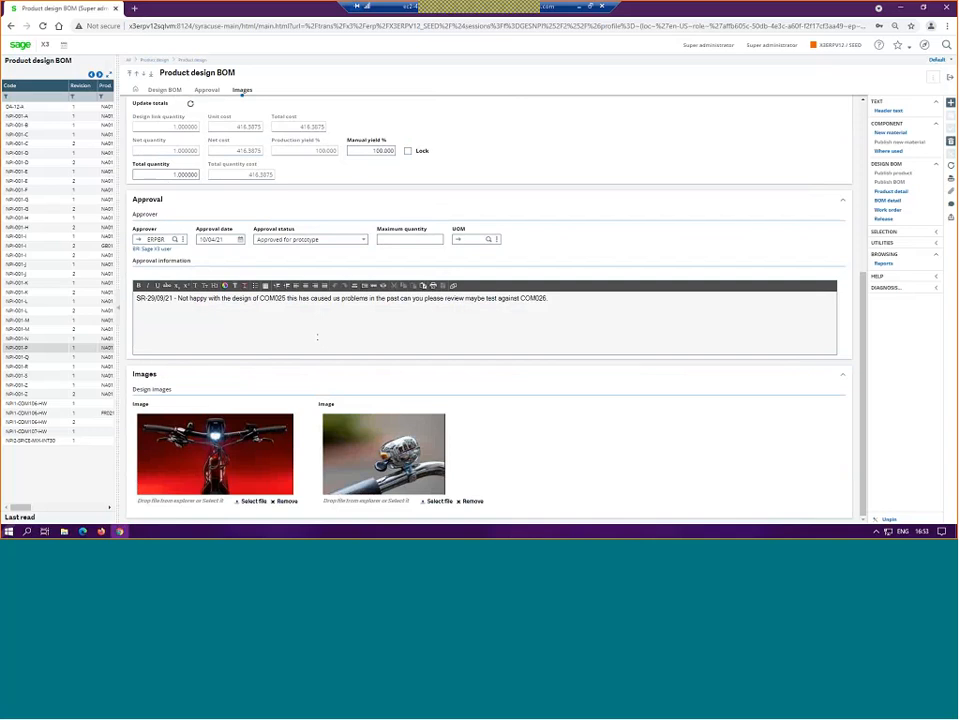
scroll(319, 336, up, 5)
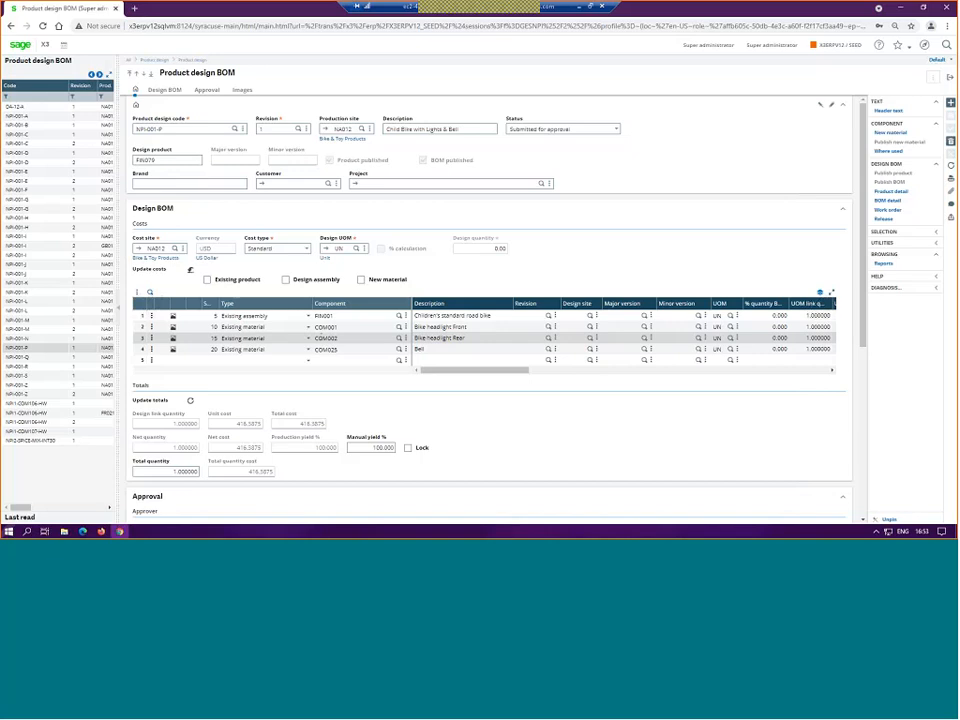
Step: Add a Text component line with the description "Bike with Bell" to the NPI-001-P design BOM and save it
click(309, 360)
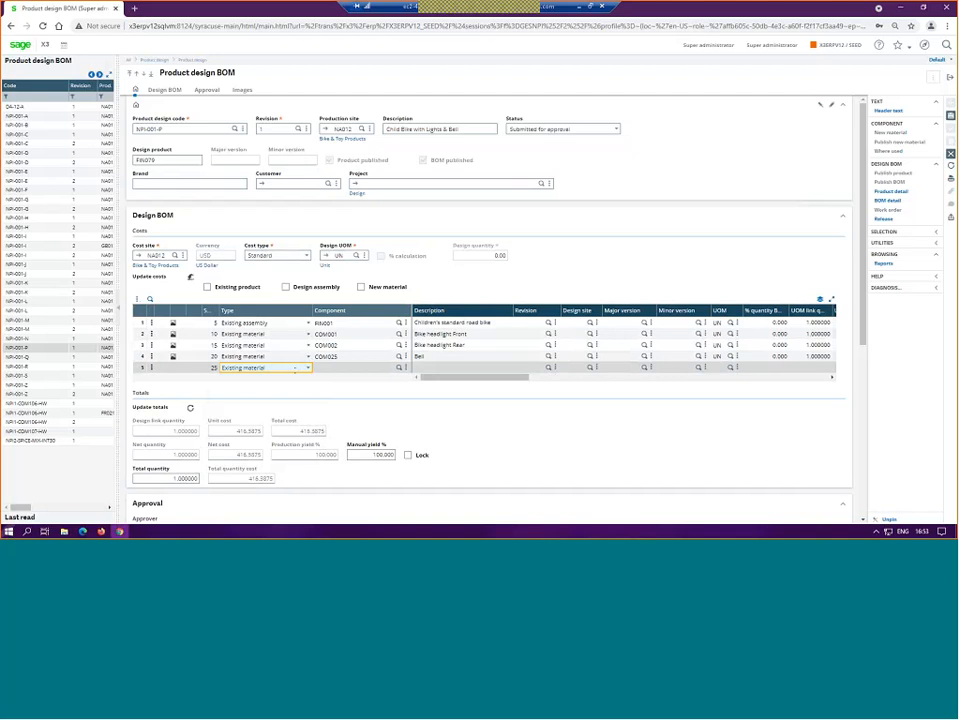
click(308, 368)
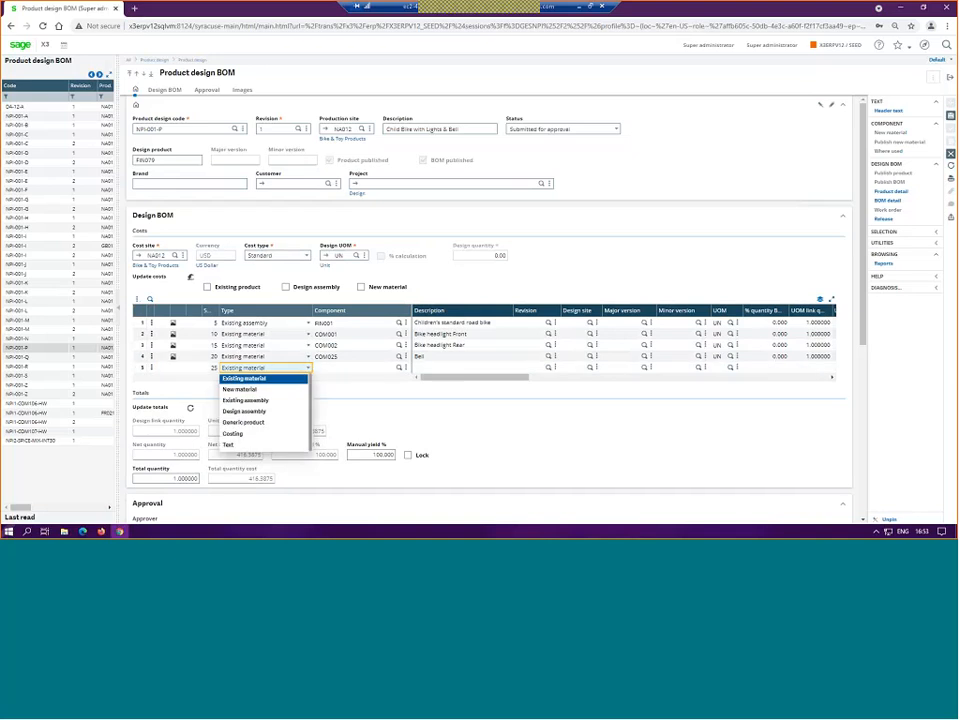
click(254, 446)
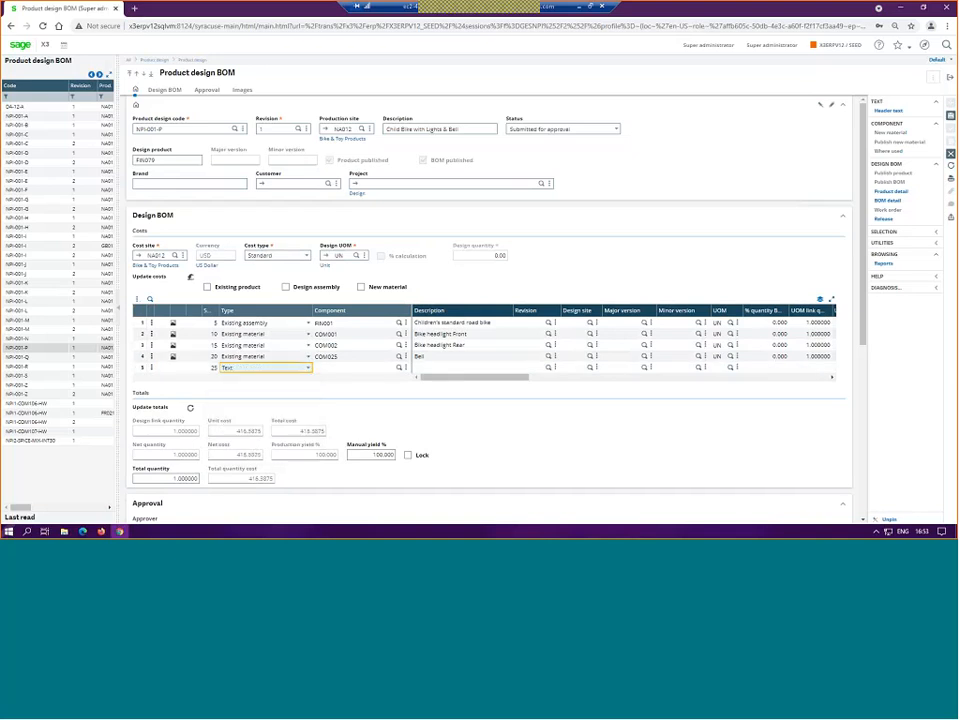
click(417, 367)
text(Bi)
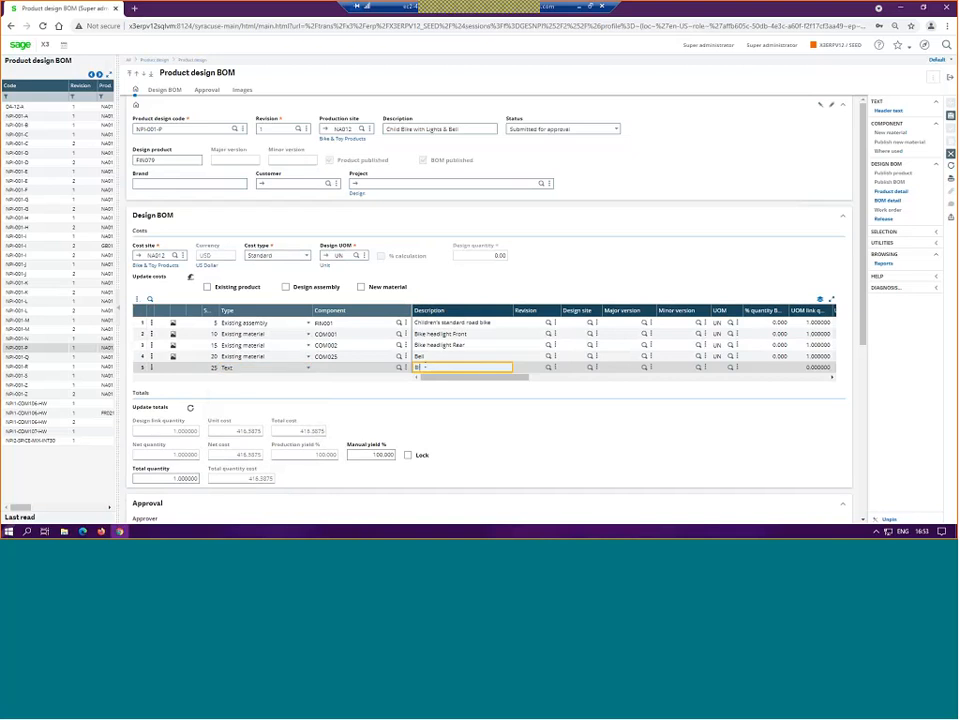
text(ke with Bell)
click(716, 178)
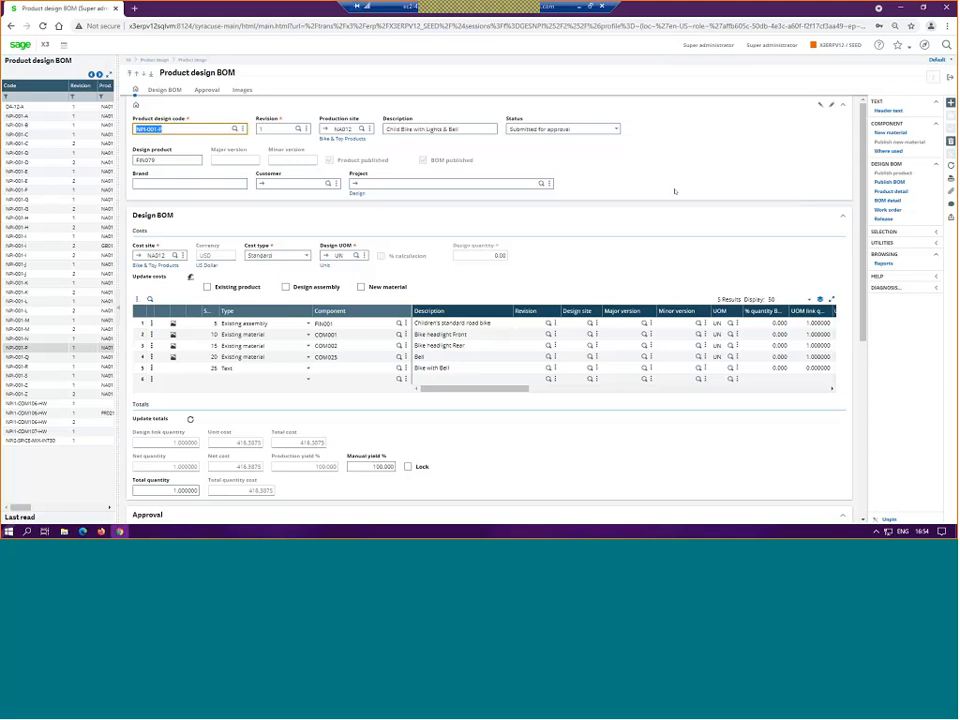
Step: Republish the NPI-001-P design BOM and check the text line in the manufacturing BOM of FIN079
click(890, 183)
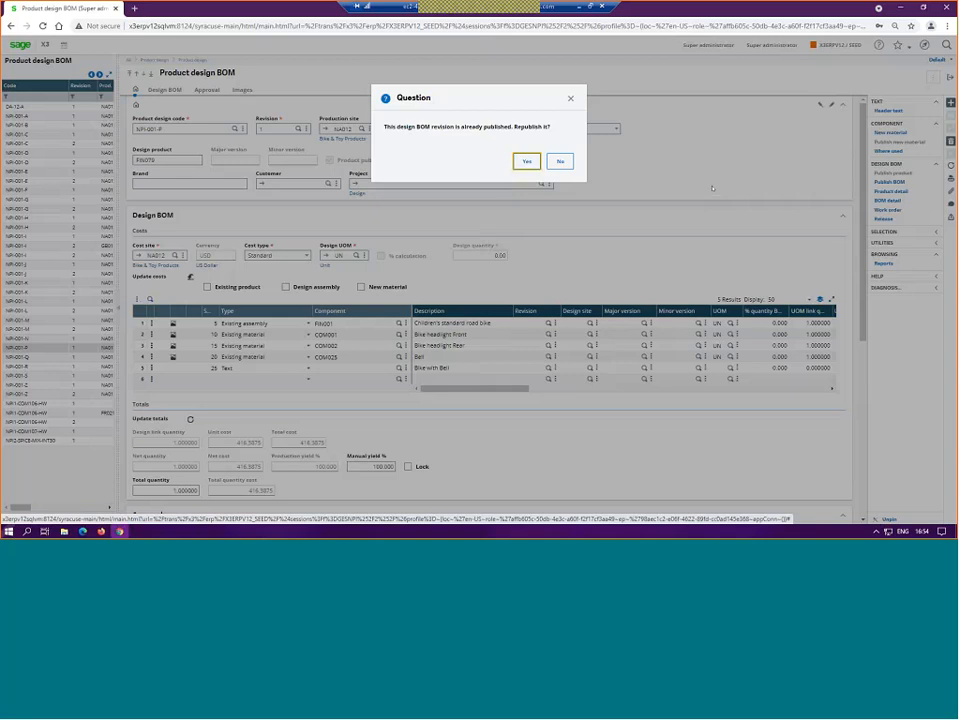
click(527, 162)
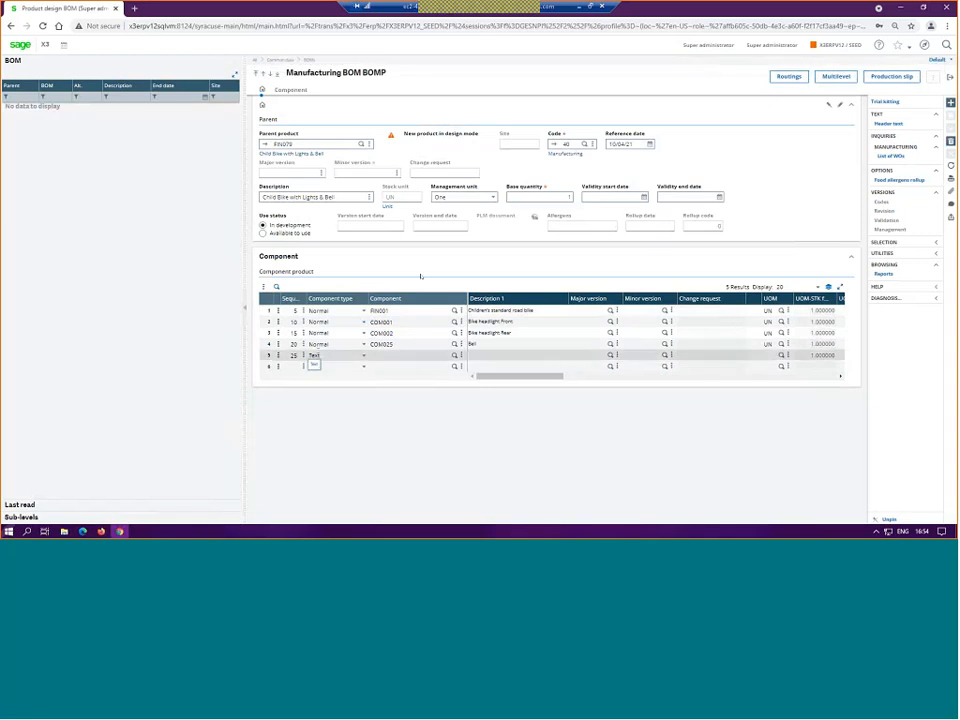
drag(518, 377, 492, 390)
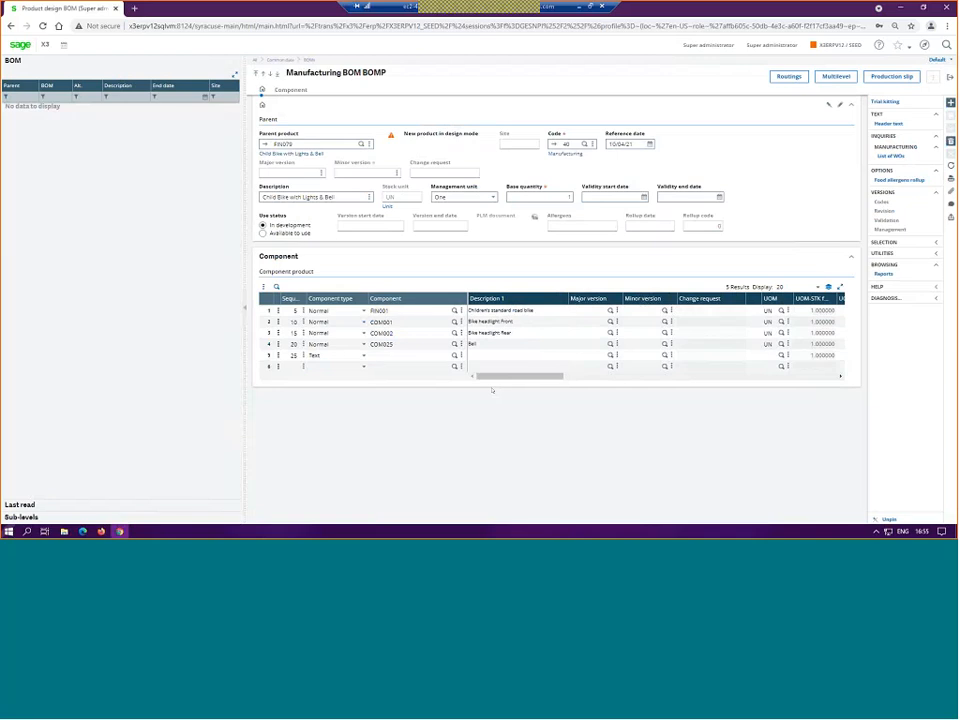
Step: Try to set the manufacturing BOM's use status to Available to use, and return to the New Product Introduction home page
click(263, 233)
click(385, 148)
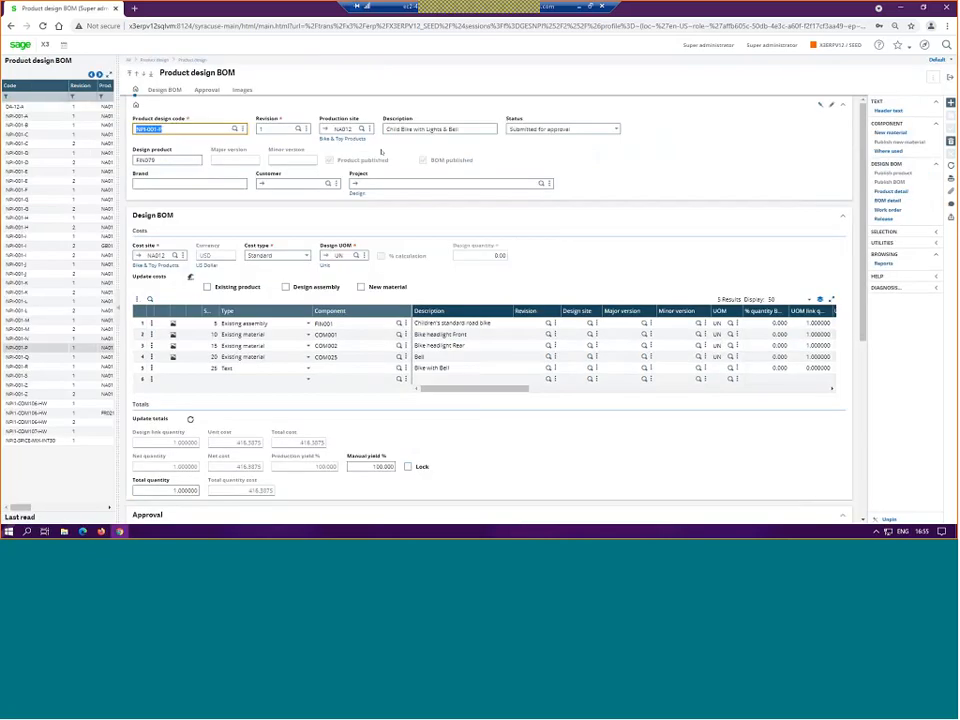
key(alt+Left)
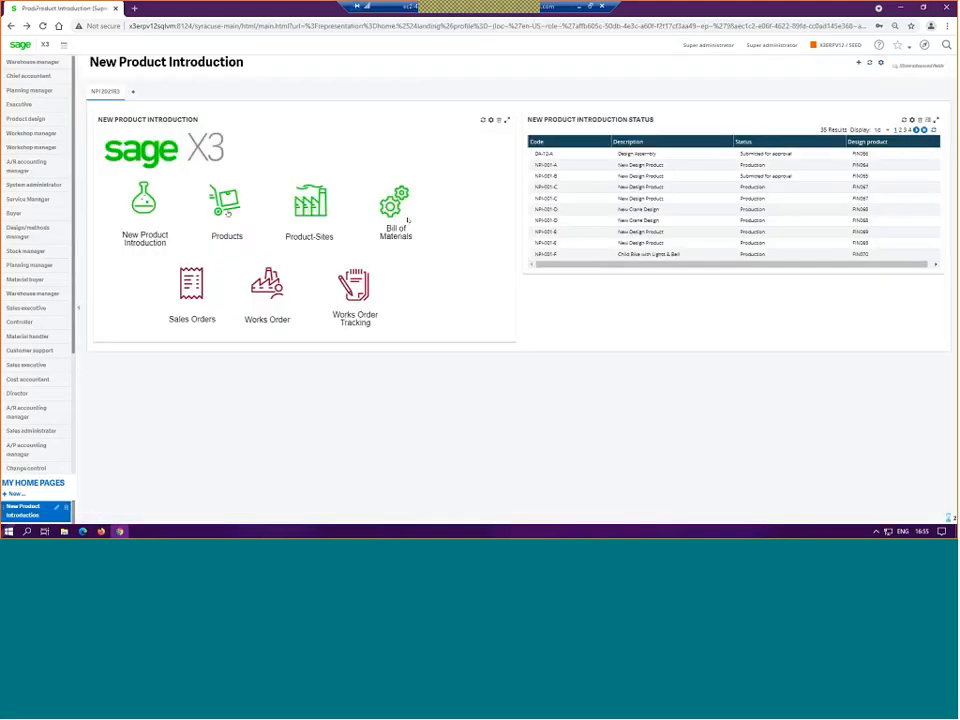
Step: Open the product records, filter the list for FIN079 and display that product to check its status
click(230, 205)
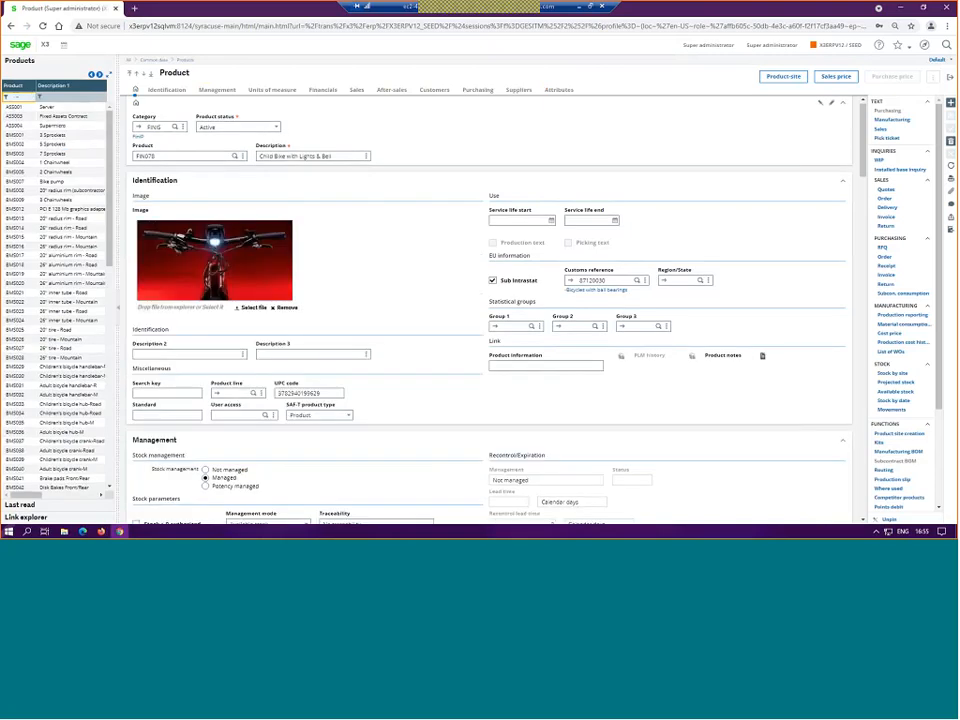
text(FIN078)
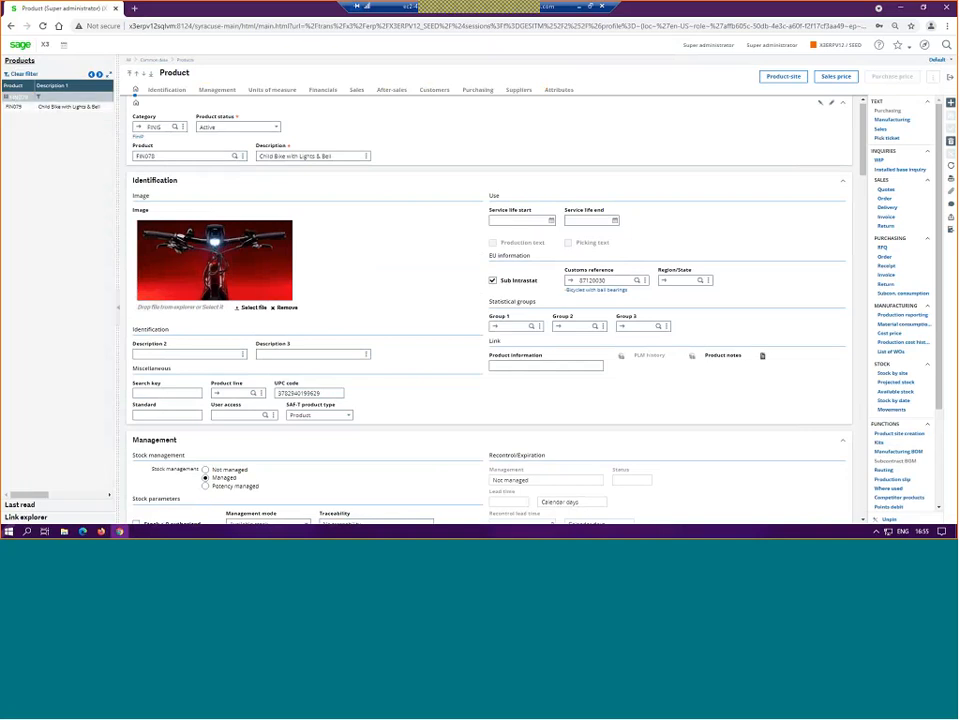
click(50, 106)
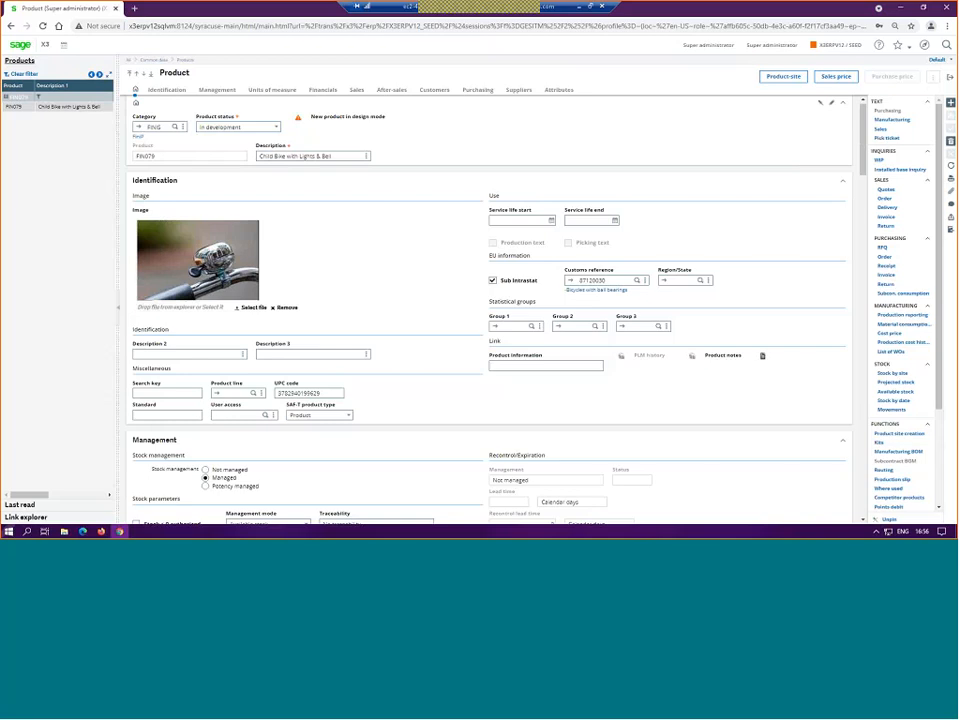
Step: Return to the home page, open sales orders with the ALL Full entry transaction and start a new order
click(20, 45)
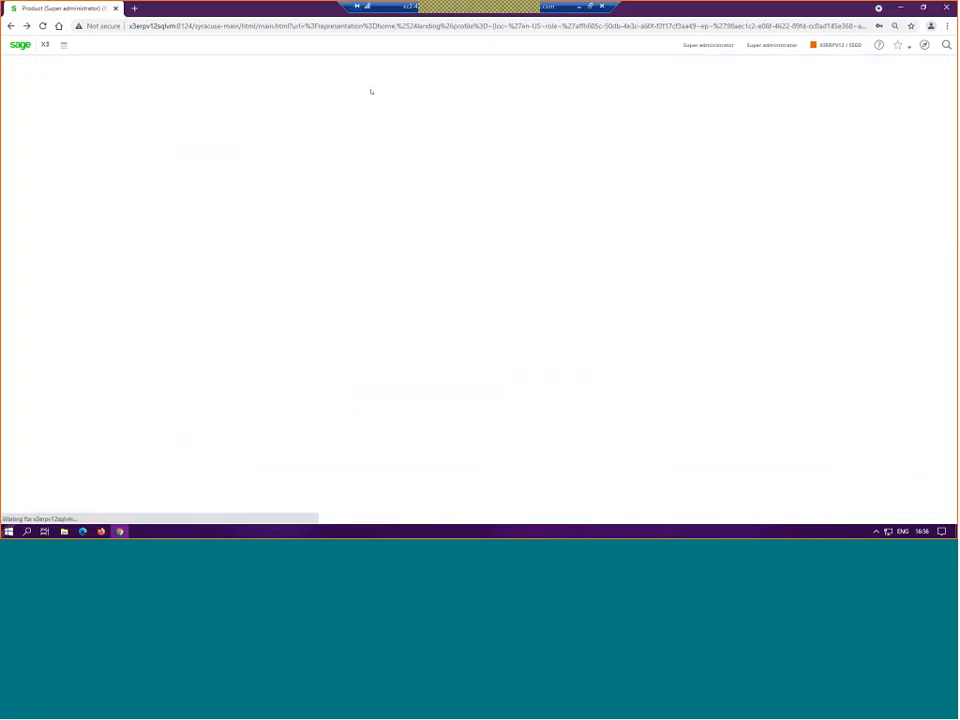
click(187, 284)
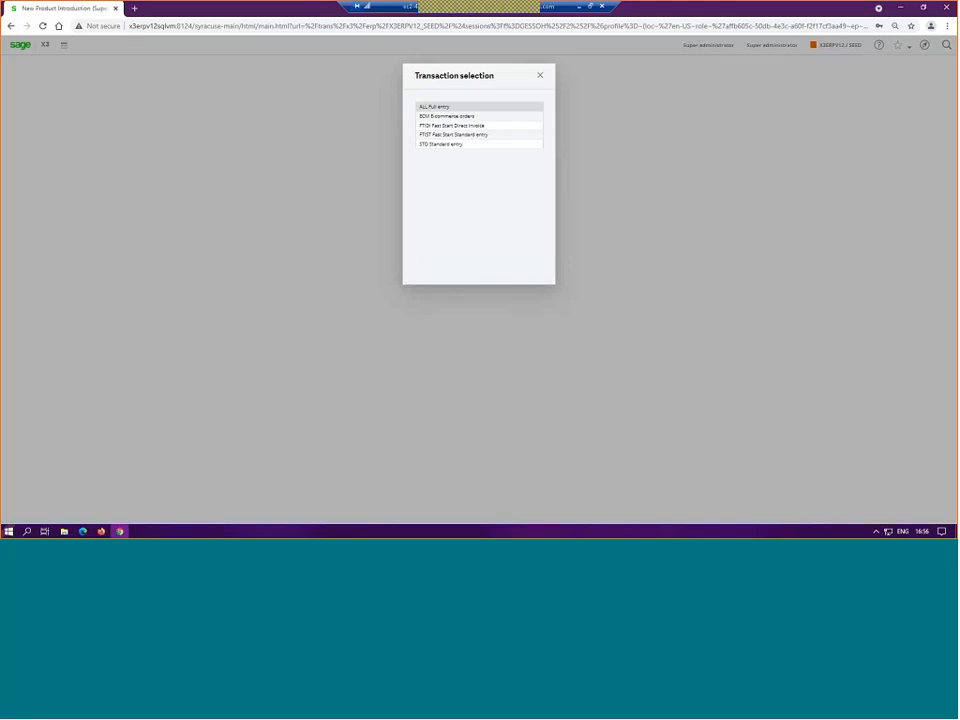
click(434, 107)
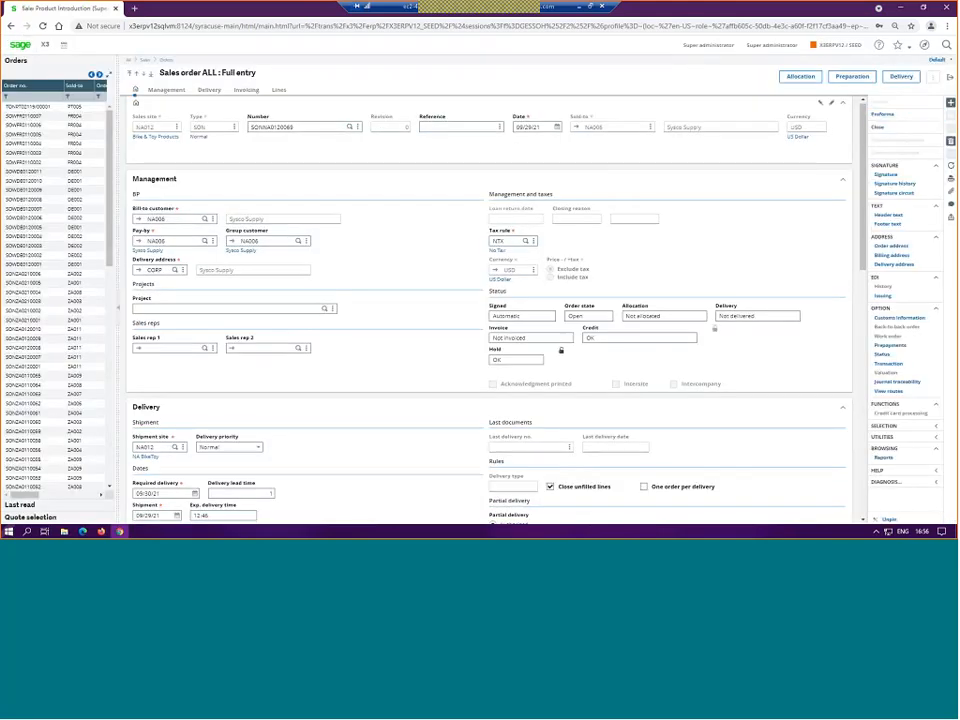
click(951, 103)
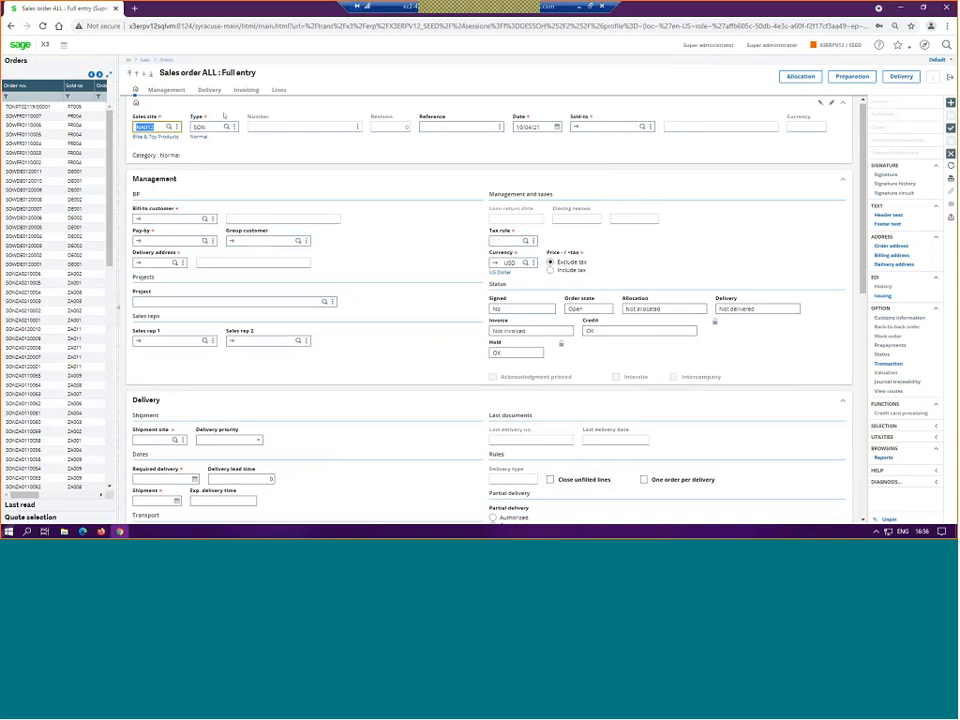
Step: Filter the customer selection by NA and choose ABC Industrial as the order's sold-to customer
click(589, 128)
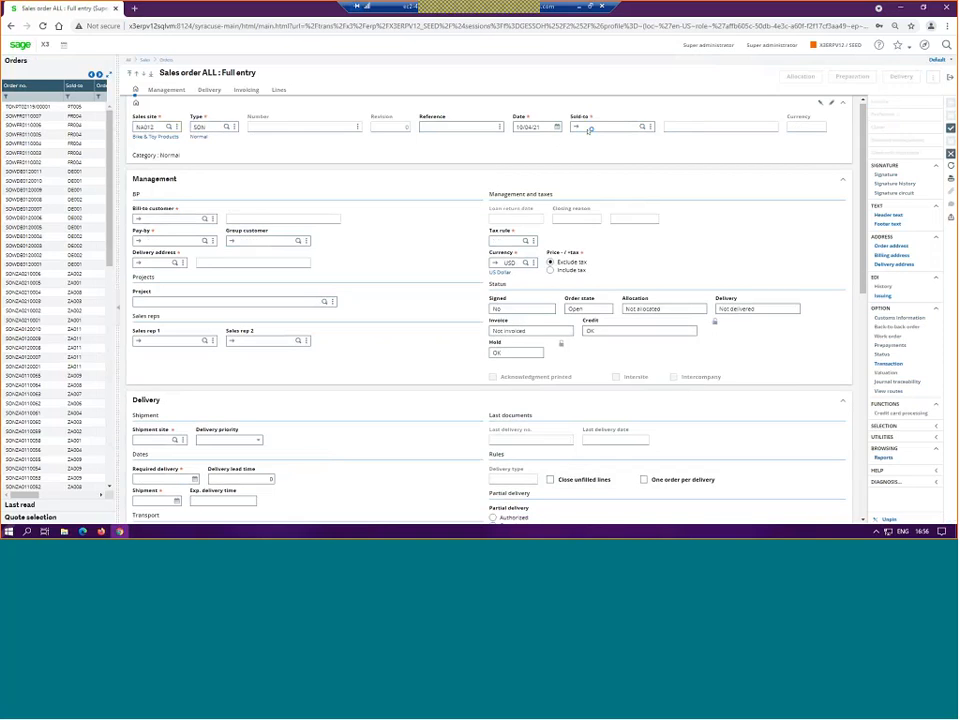
click(642, 128)
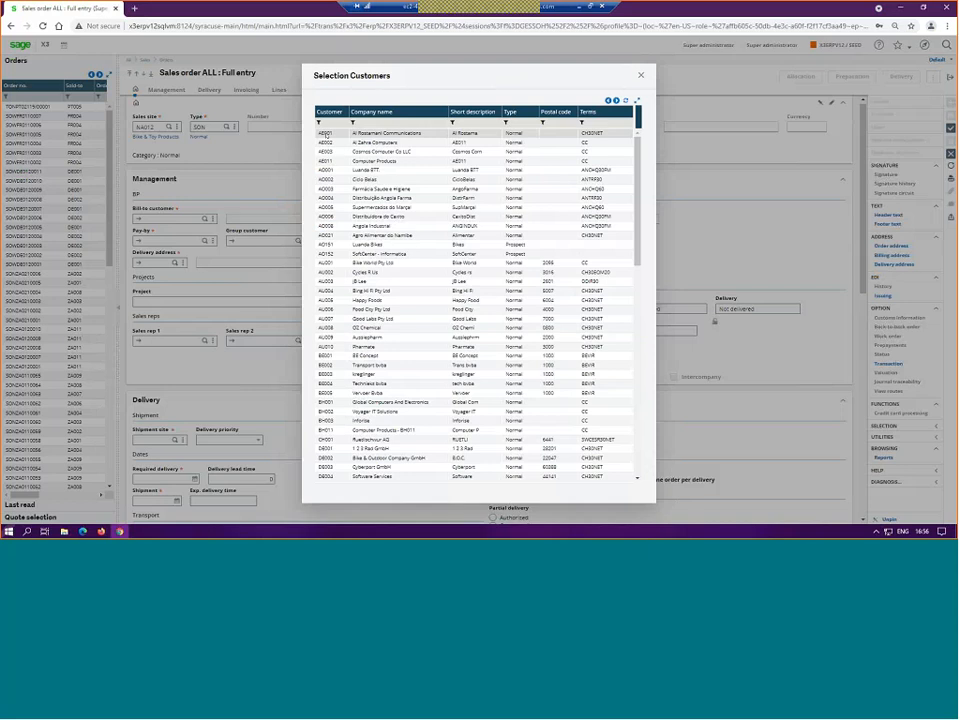
click(329, 123)
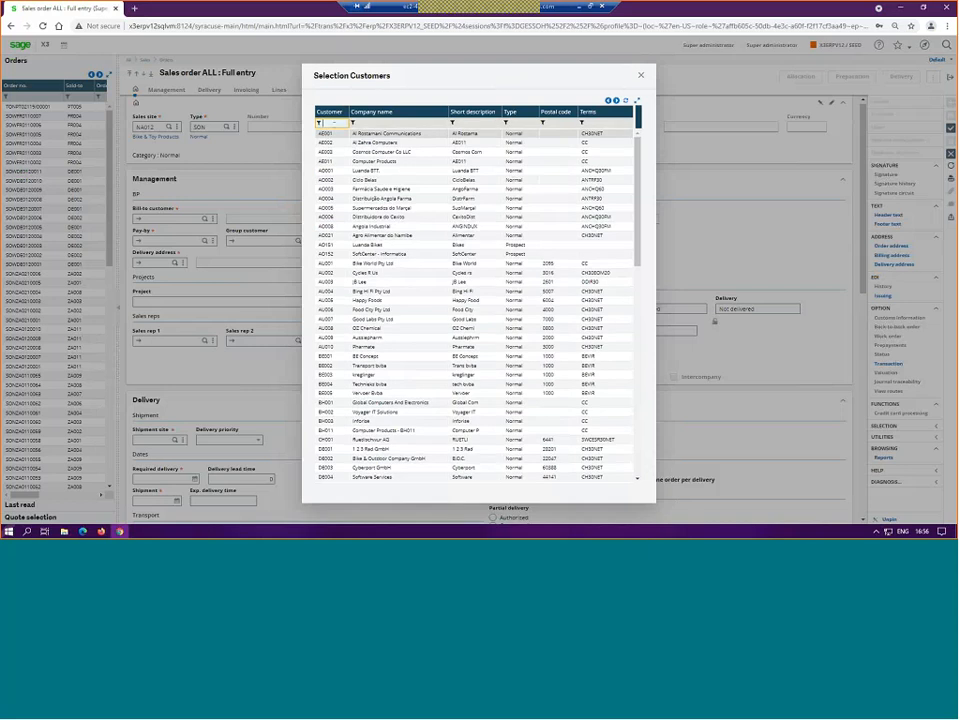
text(NA)
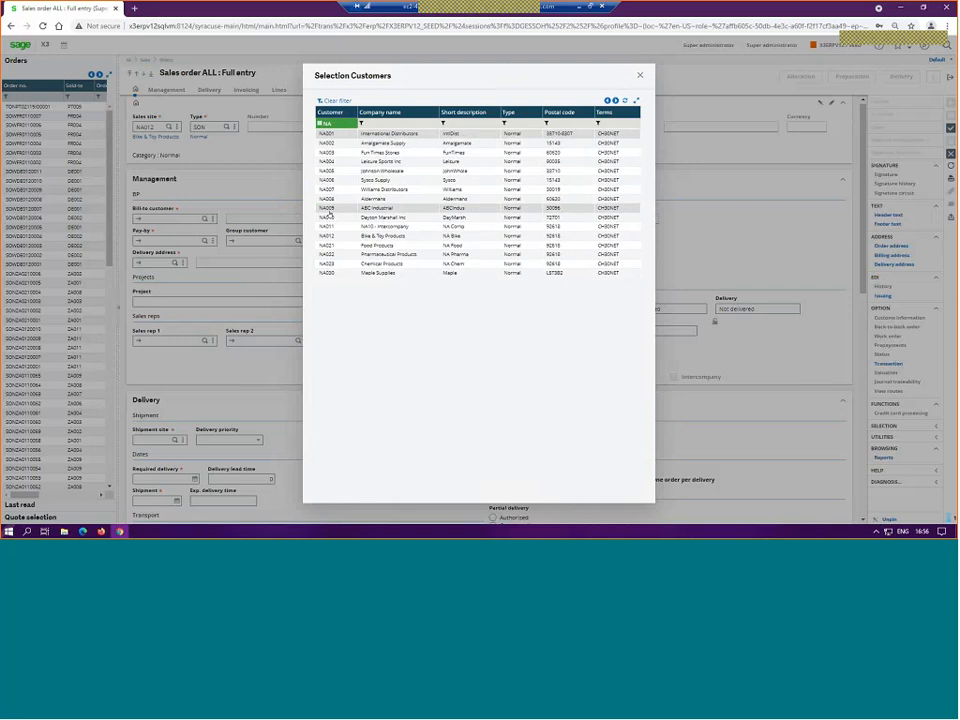
click(330, 209)
Step: Try to enter product FIN079 on the first sales order line, and cancel the creation of the order
scroll(290, 228, down, 10)
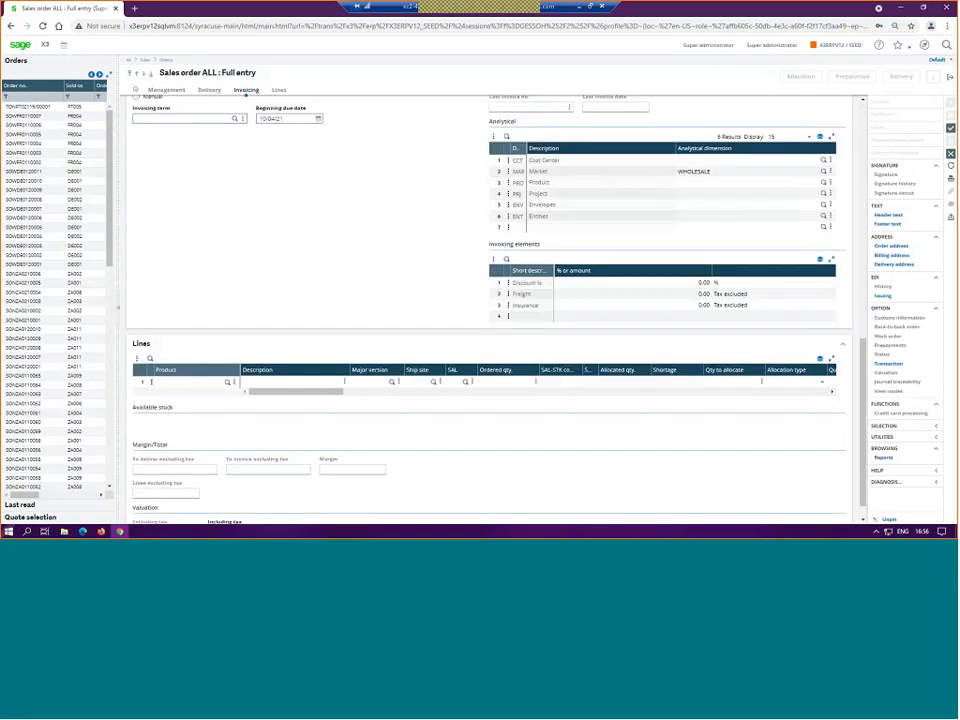
click(175, 382)
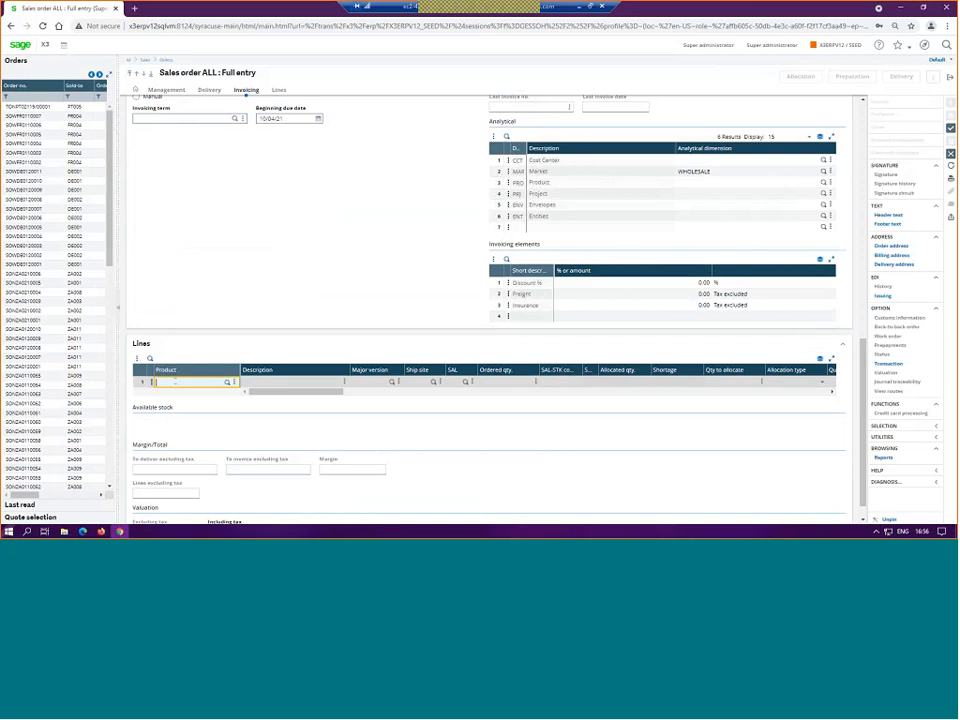
text(RON079)
key(Tab)
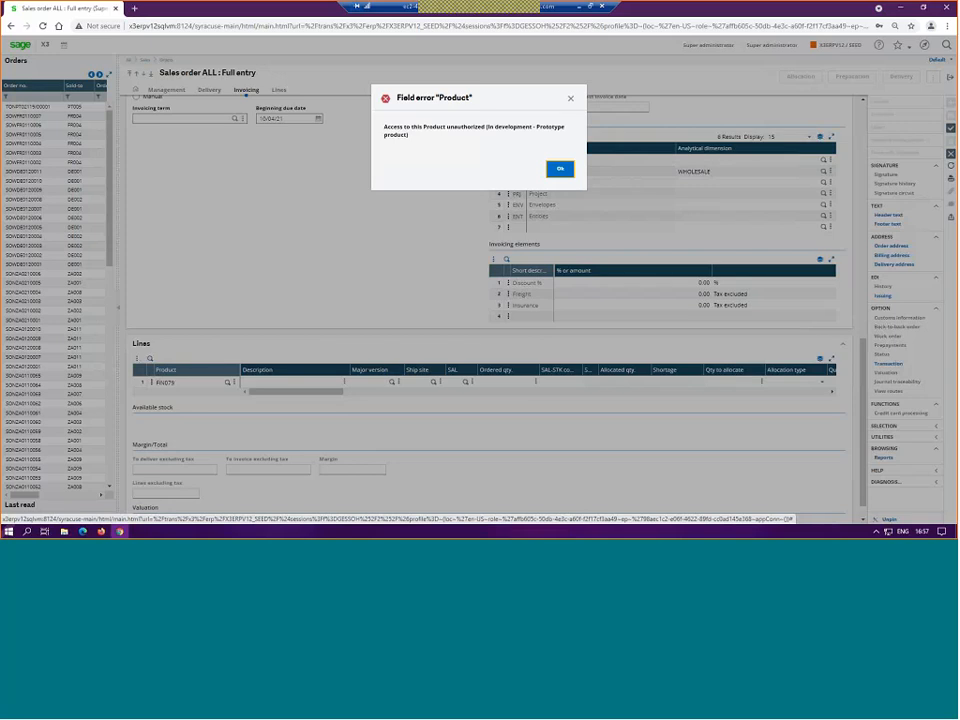
key(Return)
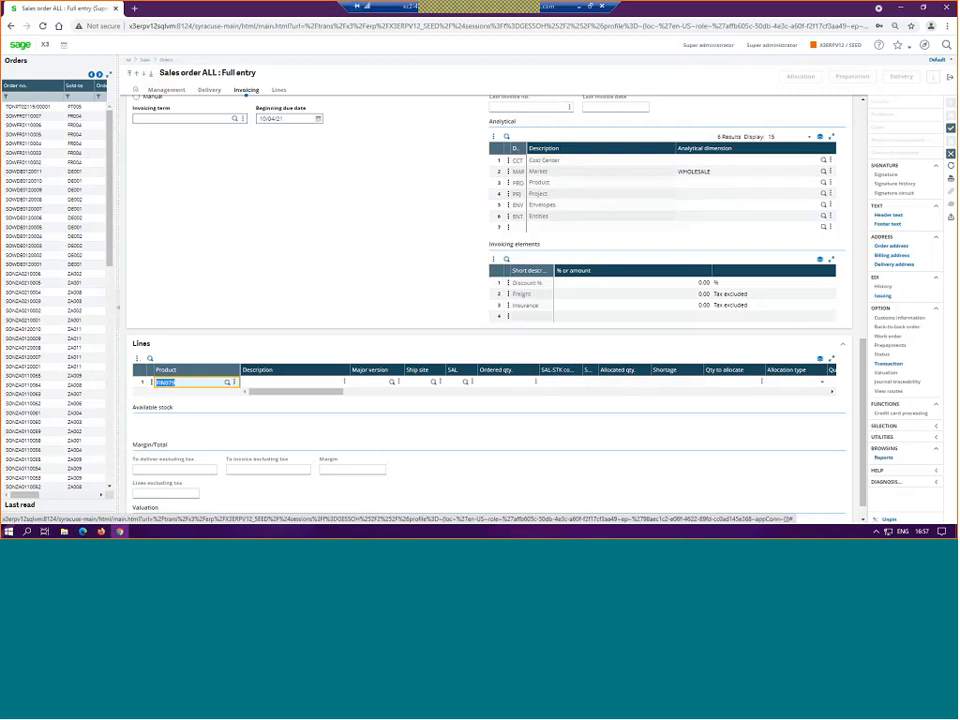
click(951, 154)
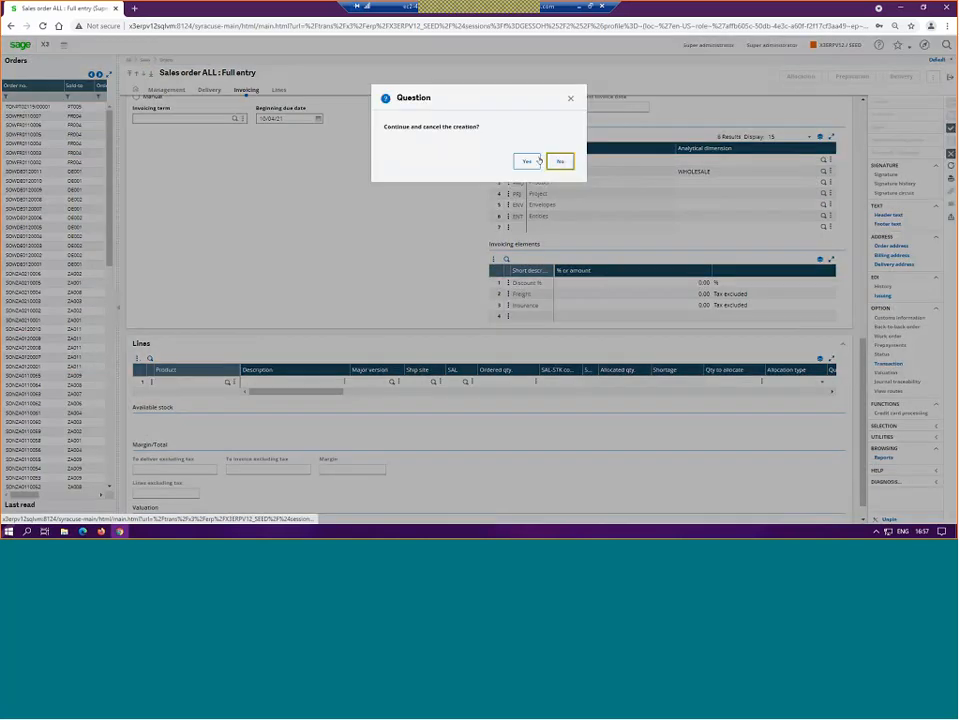
click(527, 161)
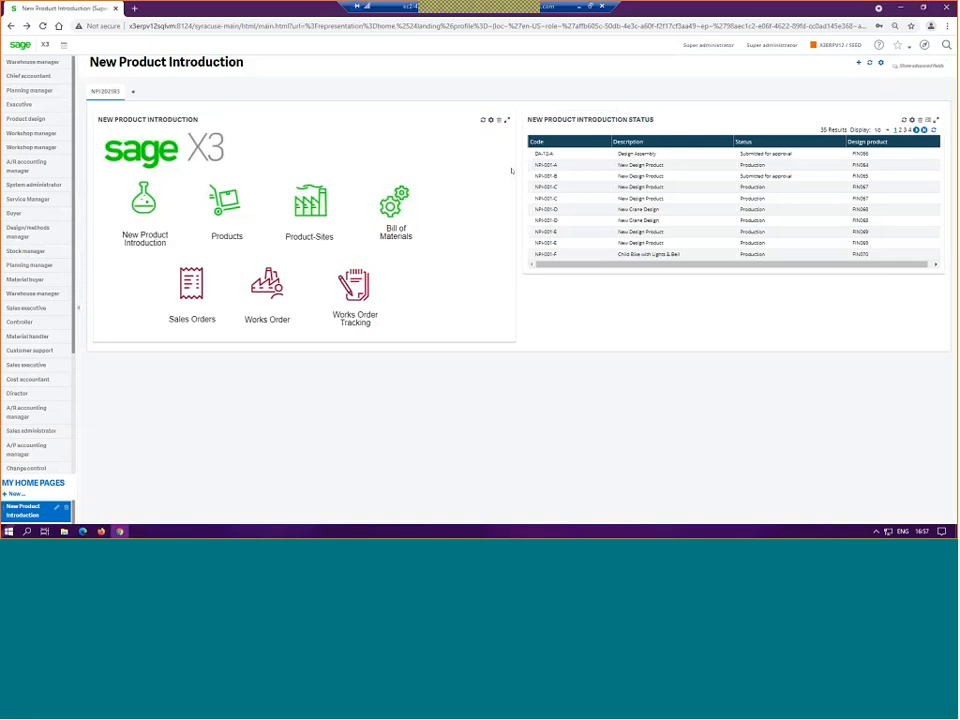
Step: Open the NPI-001-P design BOM, set the approval's maximum quantity to 2 UN and save the record
click(427, 191)
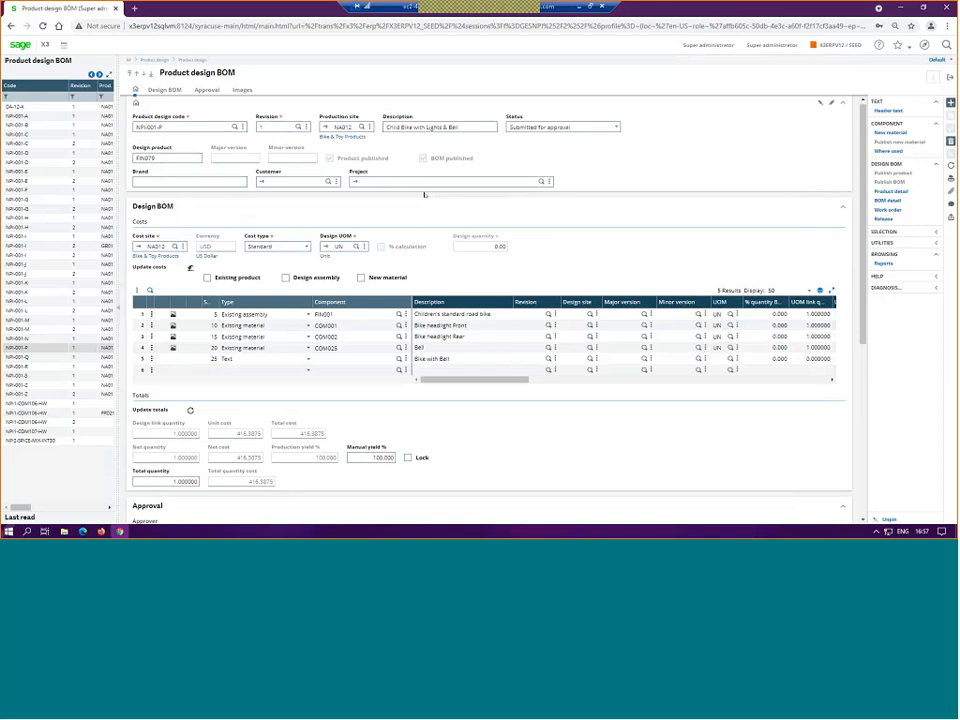
scroll(424, 195, down, 5)
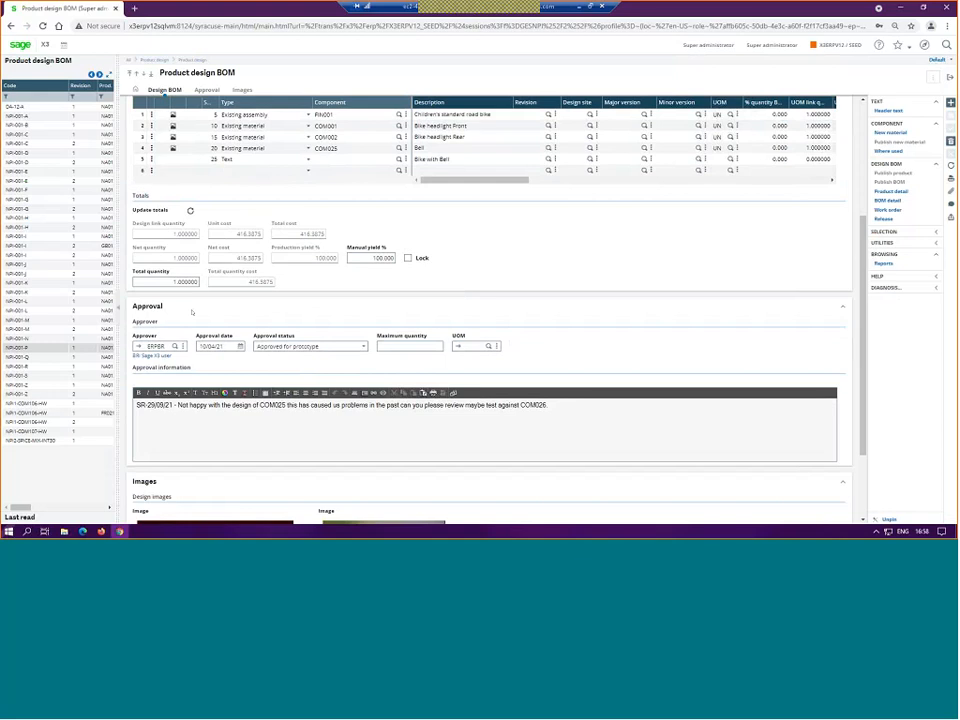
click(425, 347)
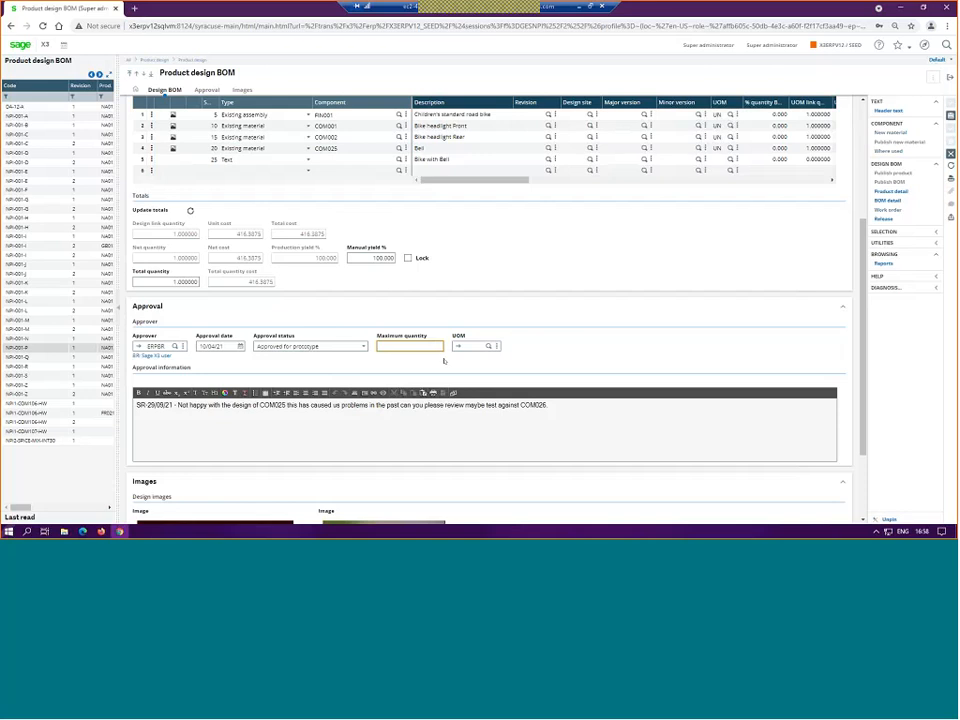
key(Tab)
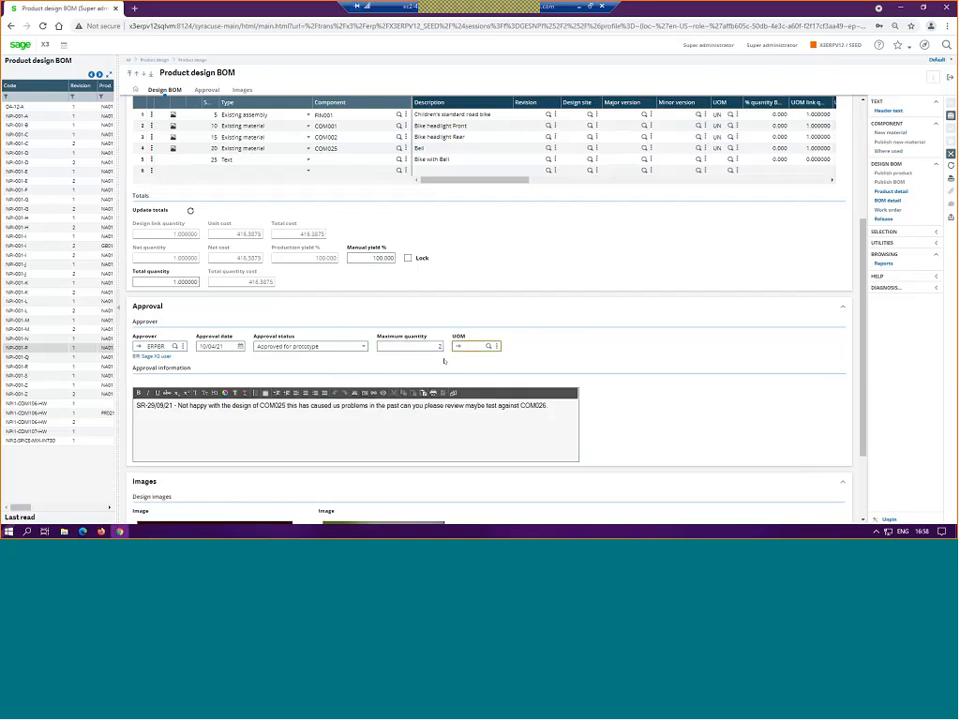
text(UN)
key(Tab)
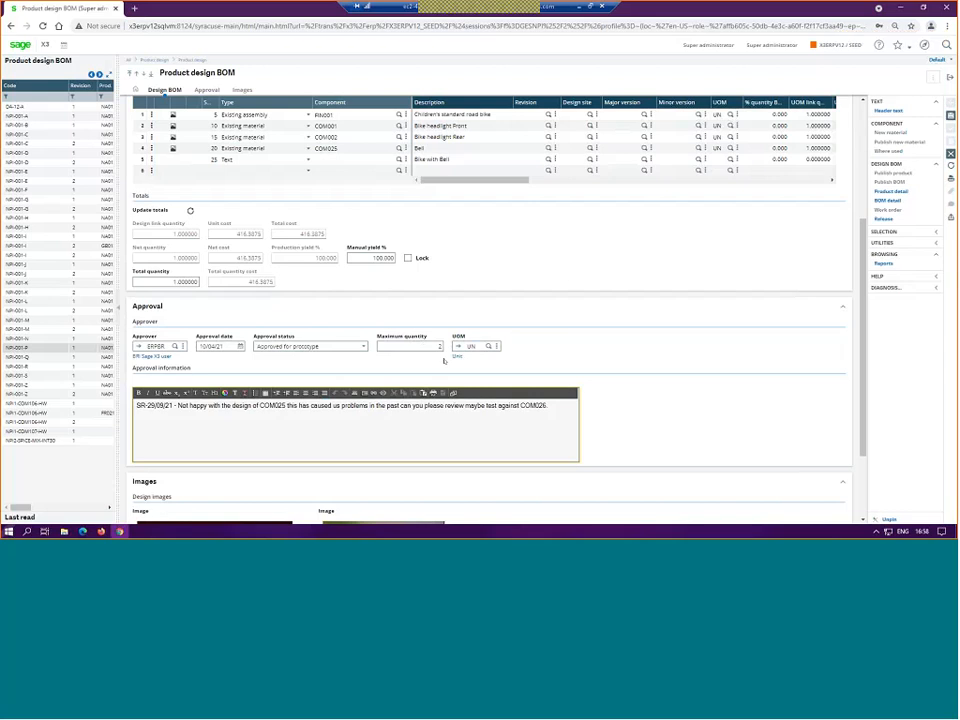
click(694, 206)
click(951, 117)
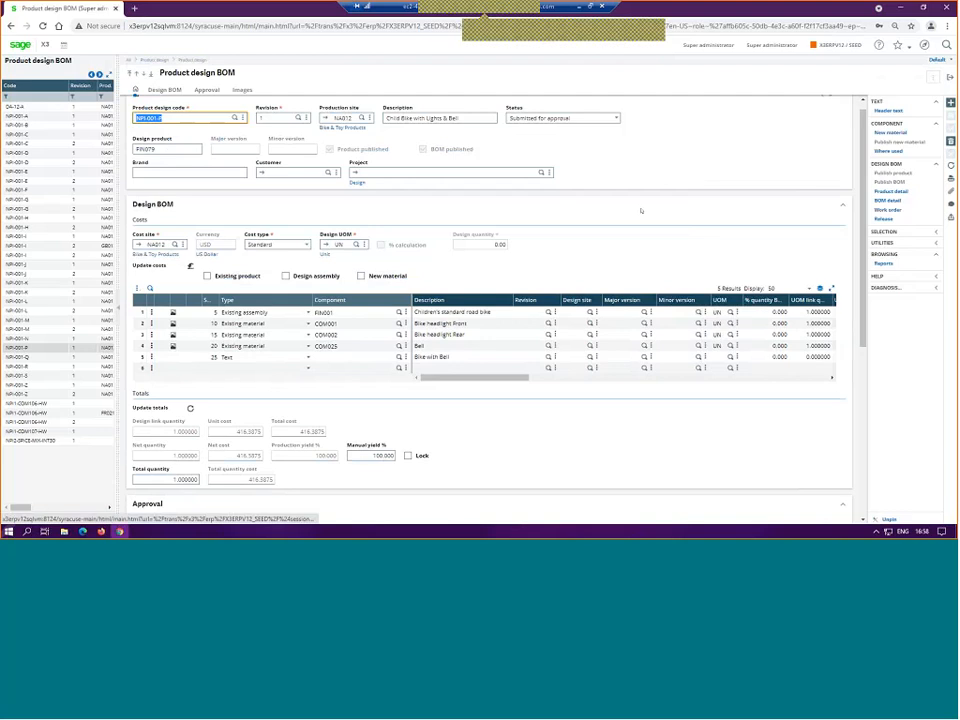
Step: Open work orders from the design BOM with the ALL Full entry transaction and start a new work order
click(359, 183)
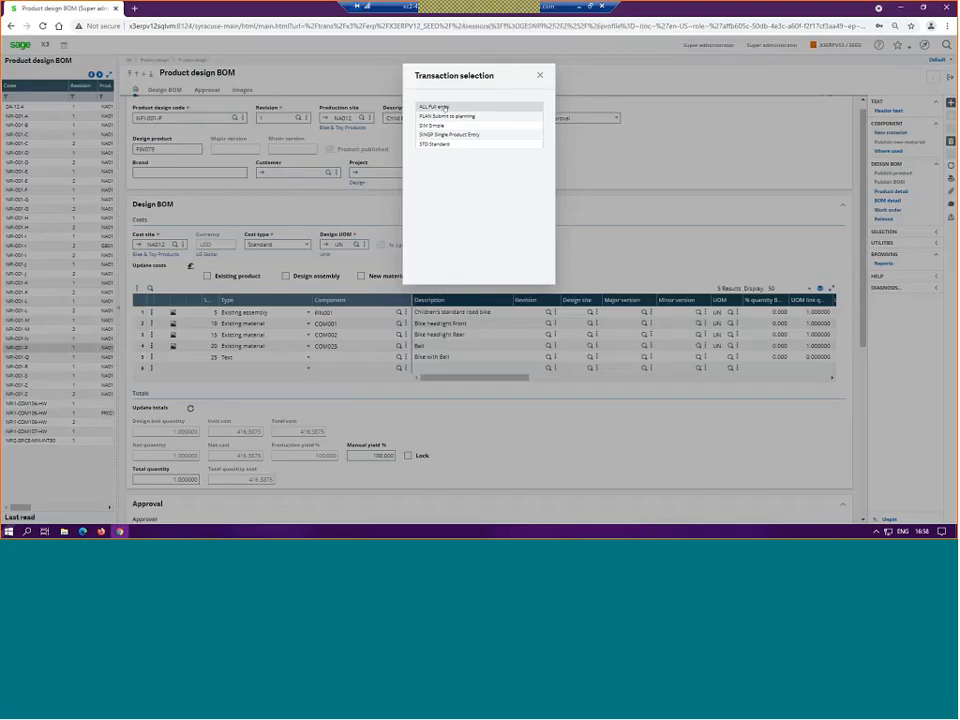
click(493, 119)
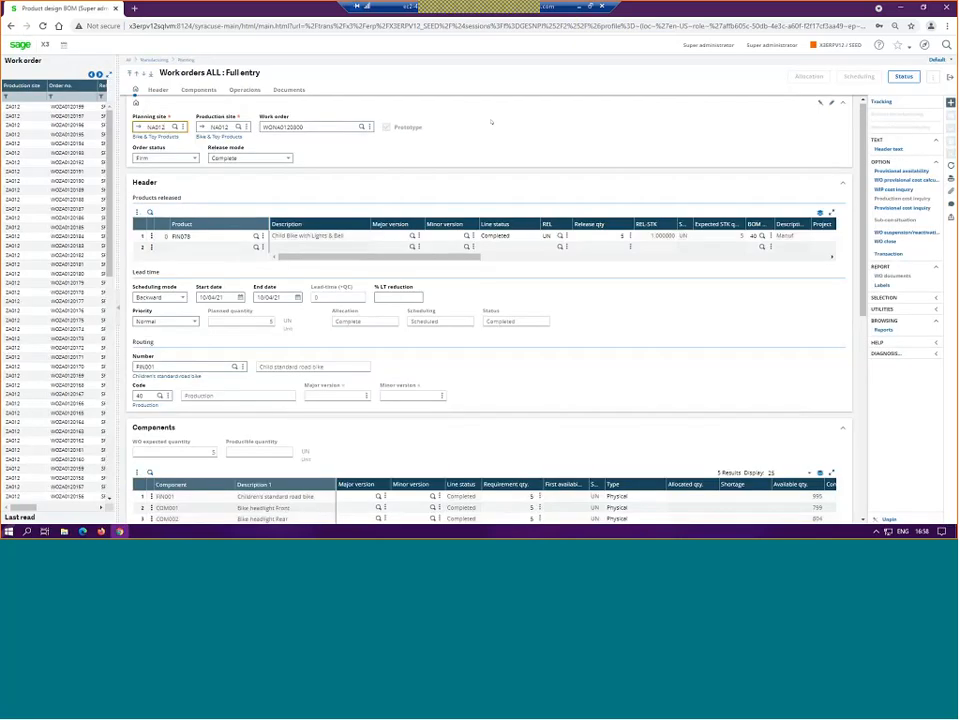
click(949, 103)
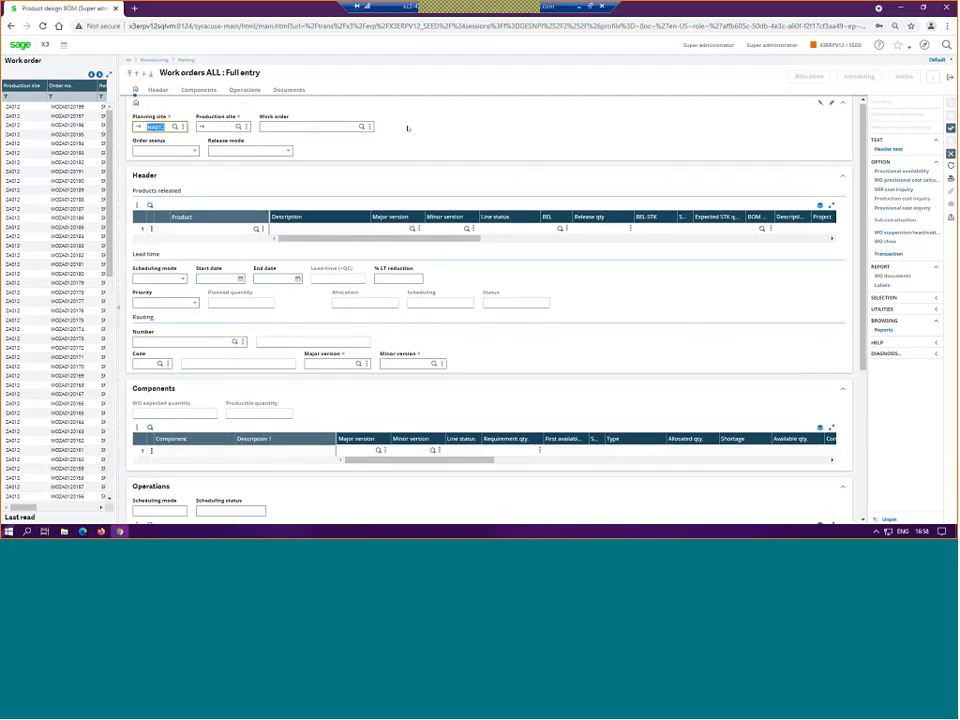
Step: Set the production site to NA012 and enter FIN079 as a prototype product with a release quantity of 2 UN
click(225, 130)
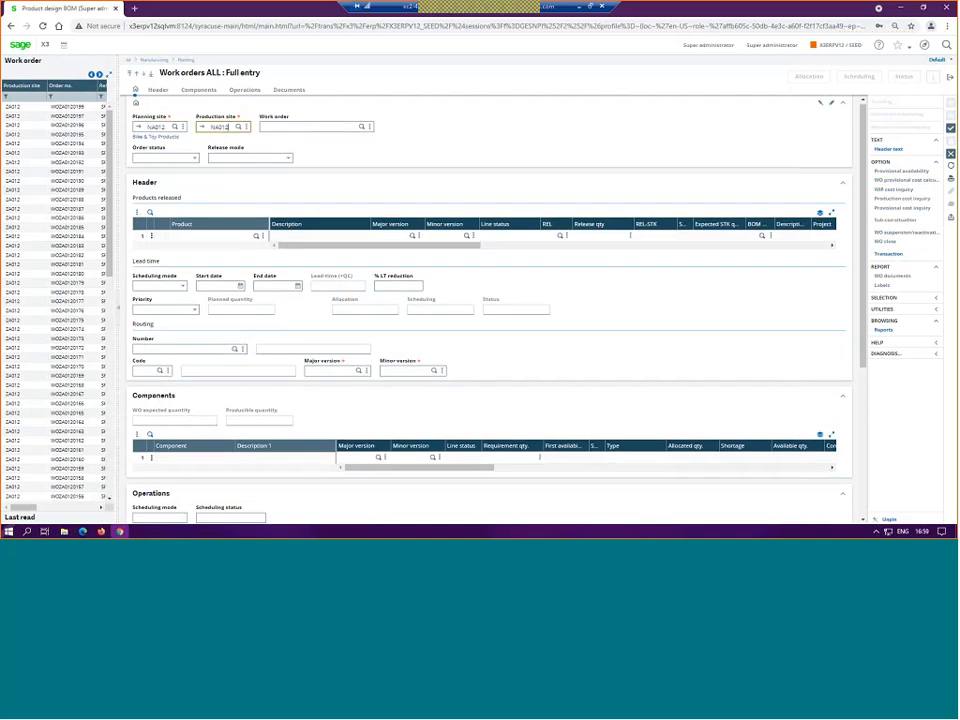
key(Tab)
text(RN075)
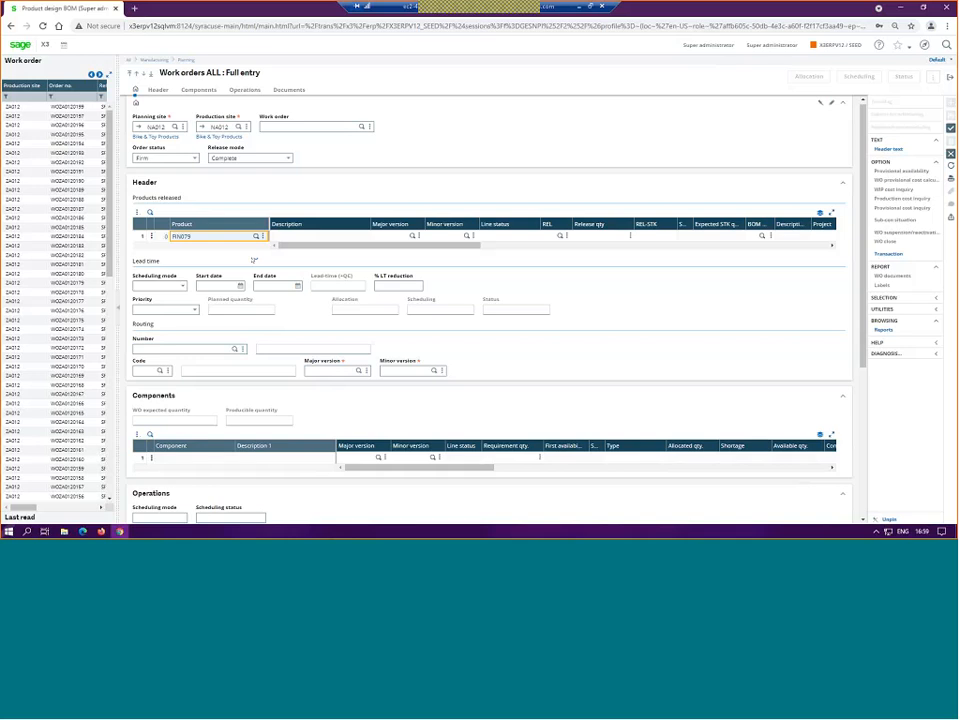
key(Tab)
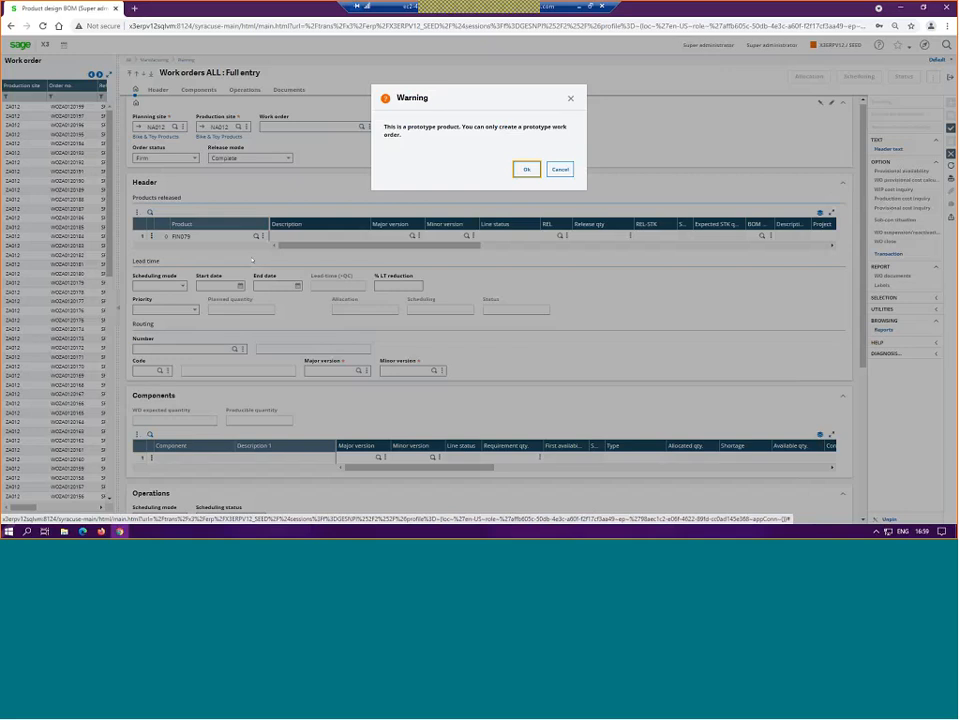
key(Return)
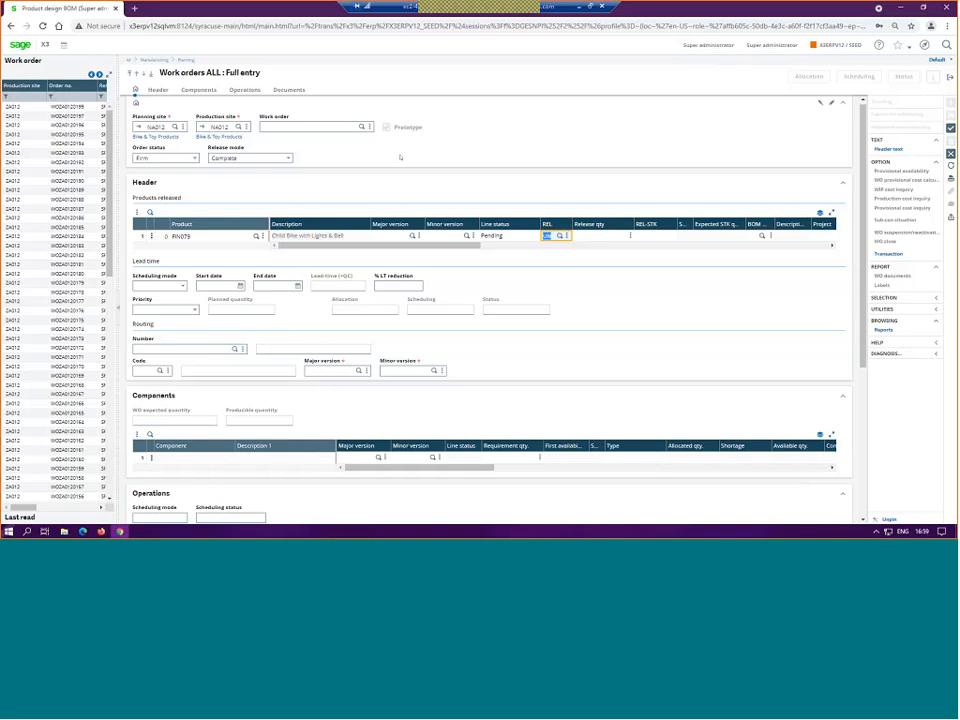
key(Tab)
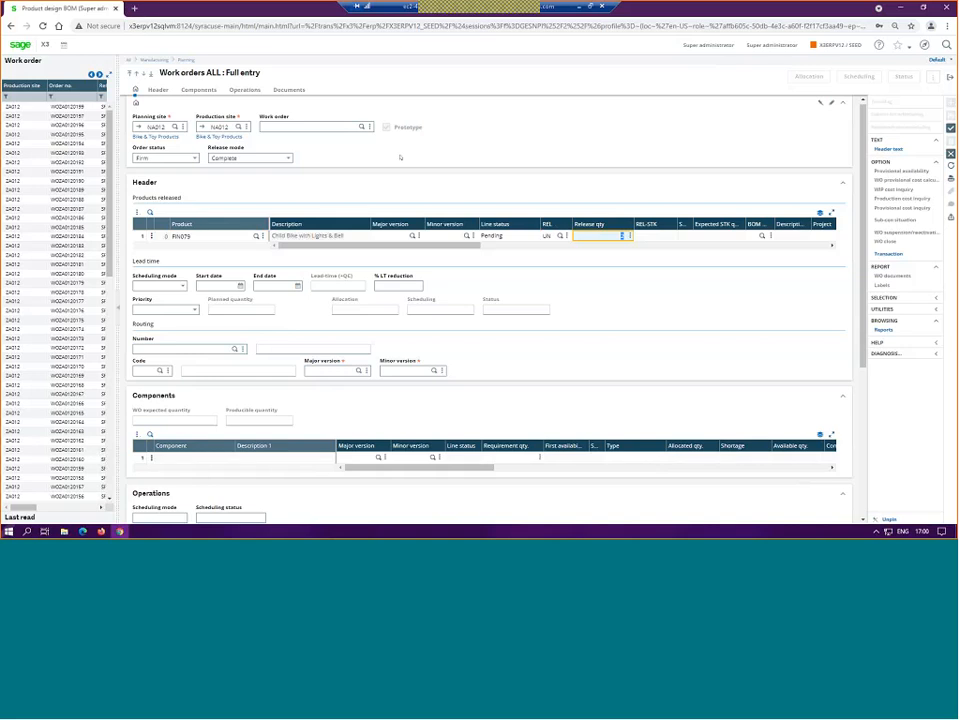
Step: Set the work order's end date to 10/04/21 and select routing FIN001 with code 40
click(300, 286)
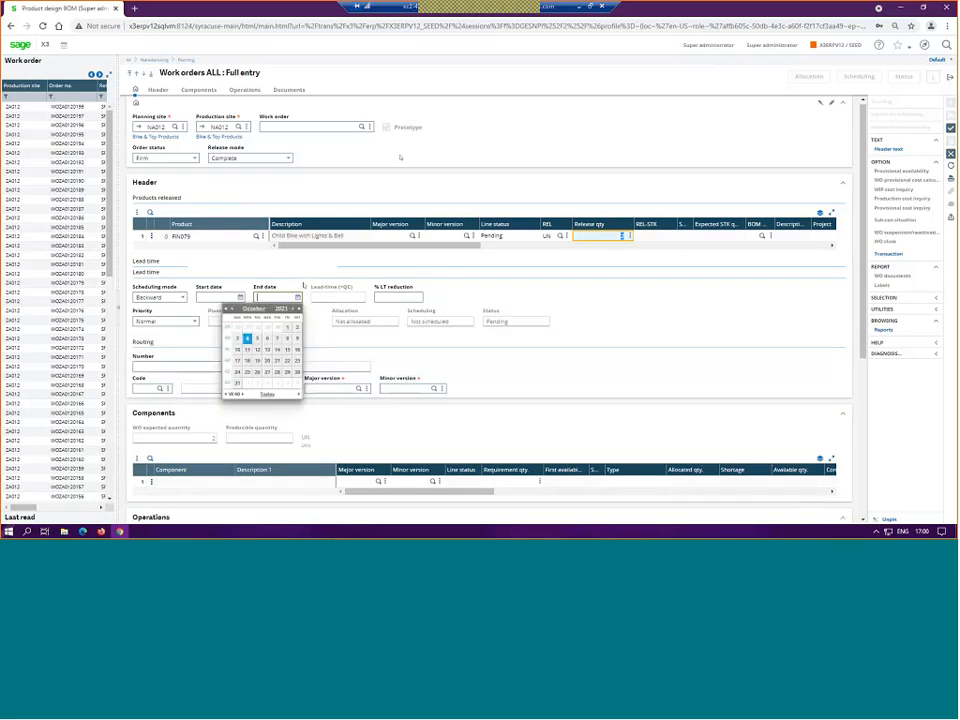
click(266, 394)
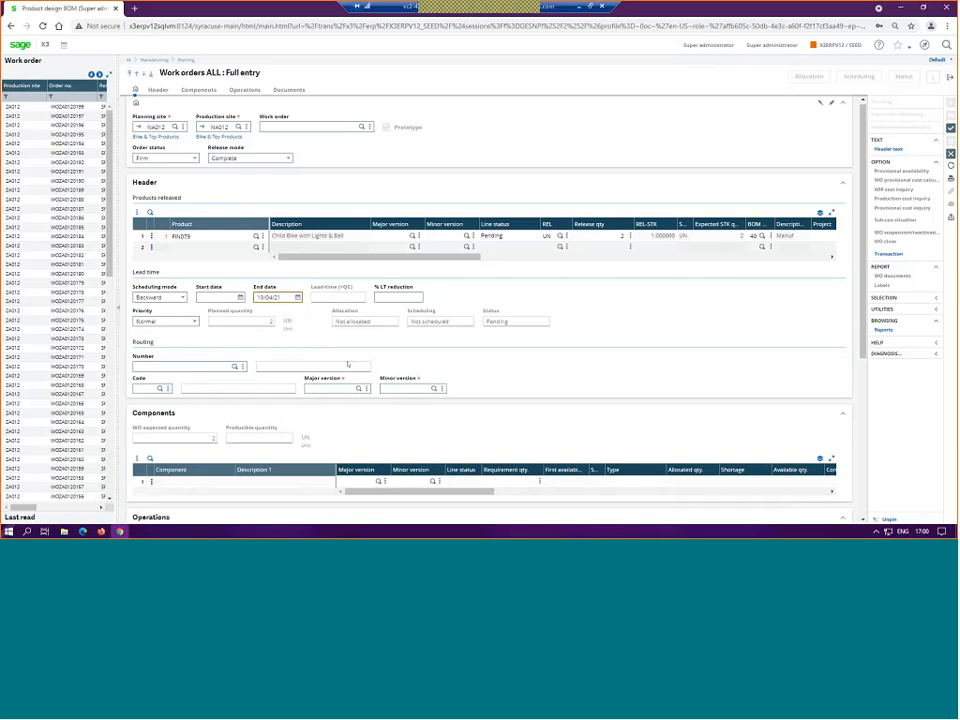
key(Tab)
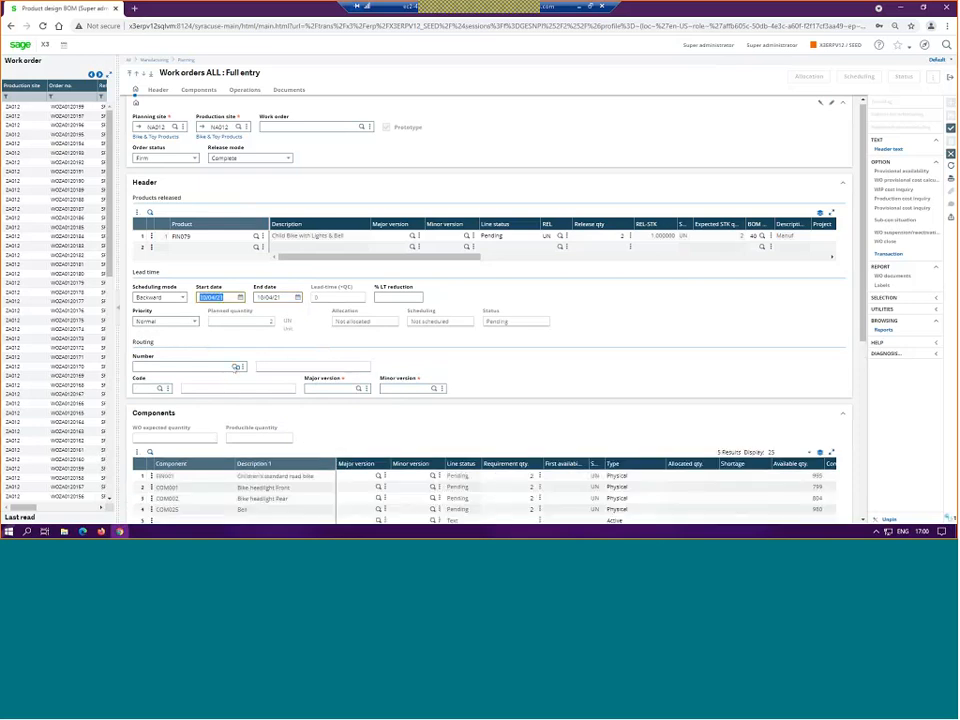
click(236, 367)
click(331, 146)
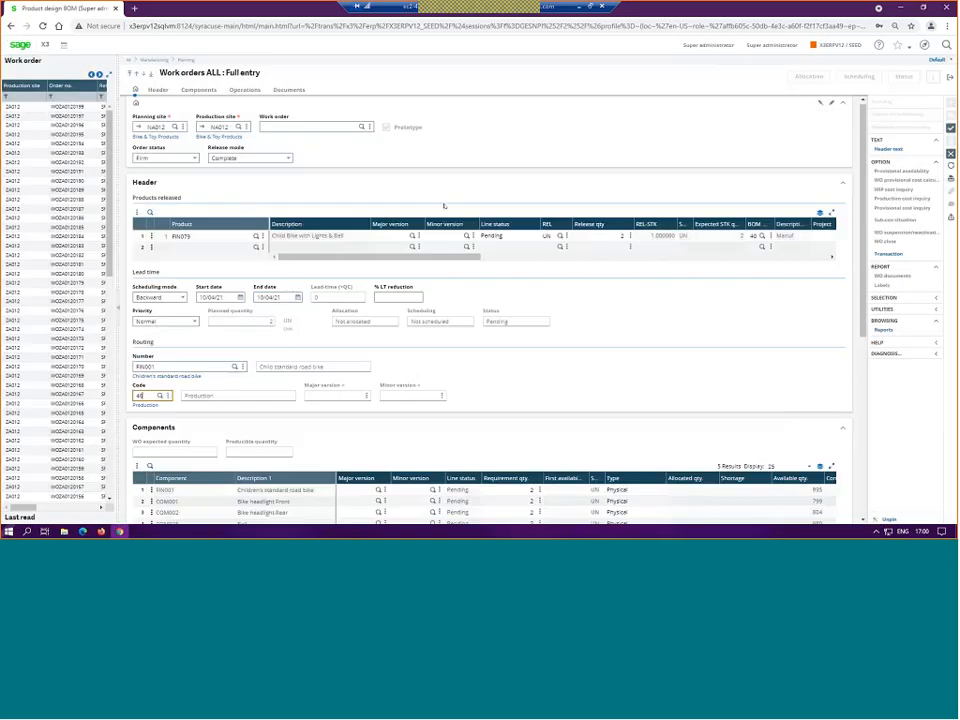
Step: Create the work order and close its provisional cost calculation log and cost report parameters
scroll(578, 232, down, 1)
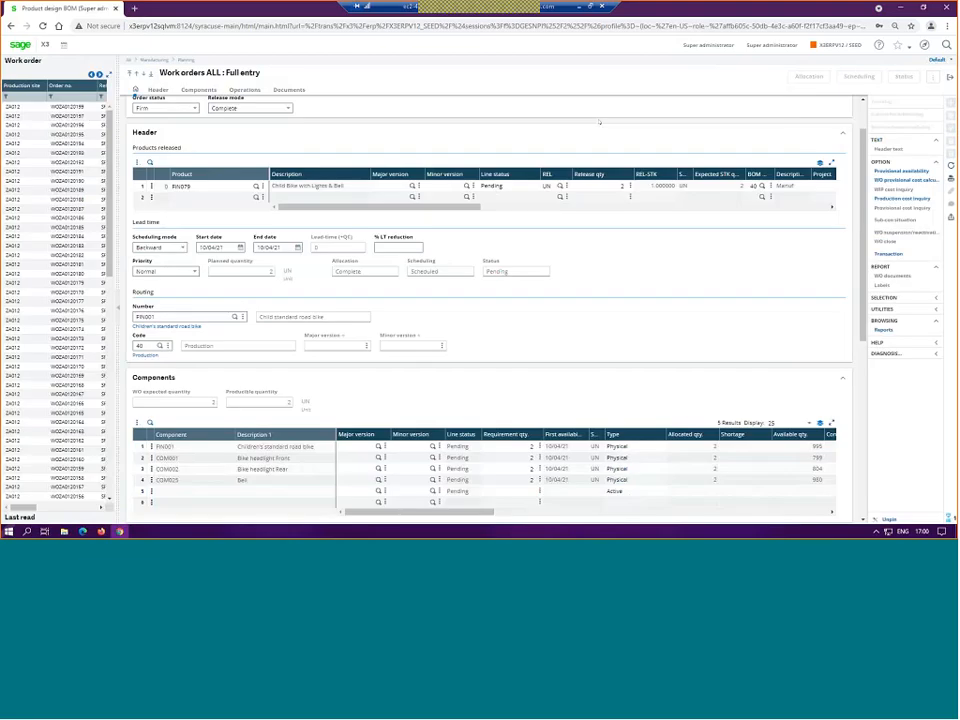
click(877, 114)
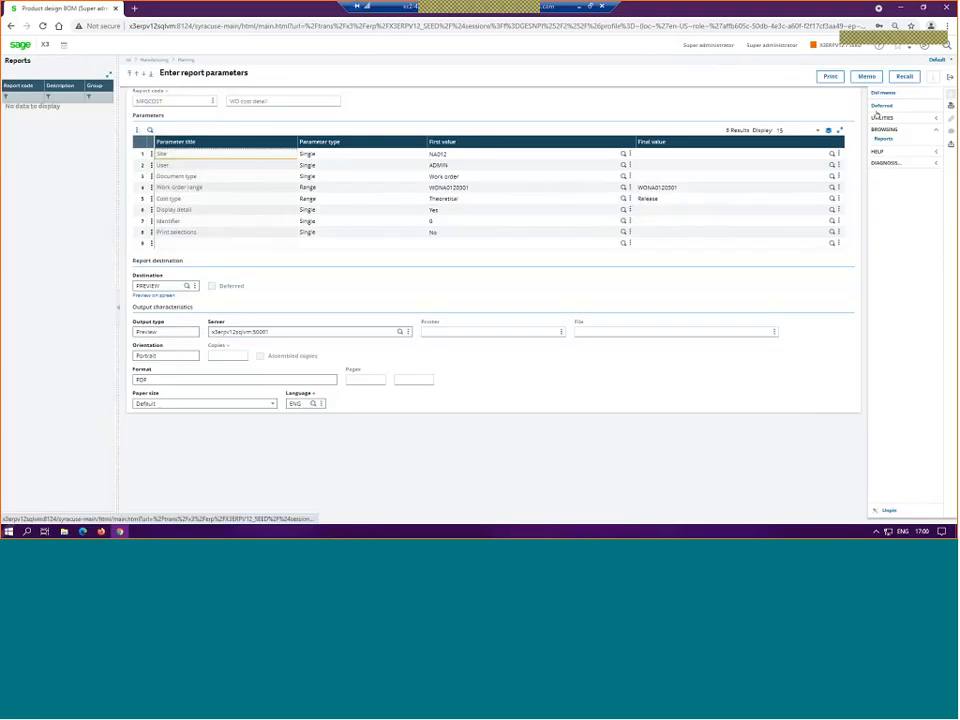
click(950, 77)
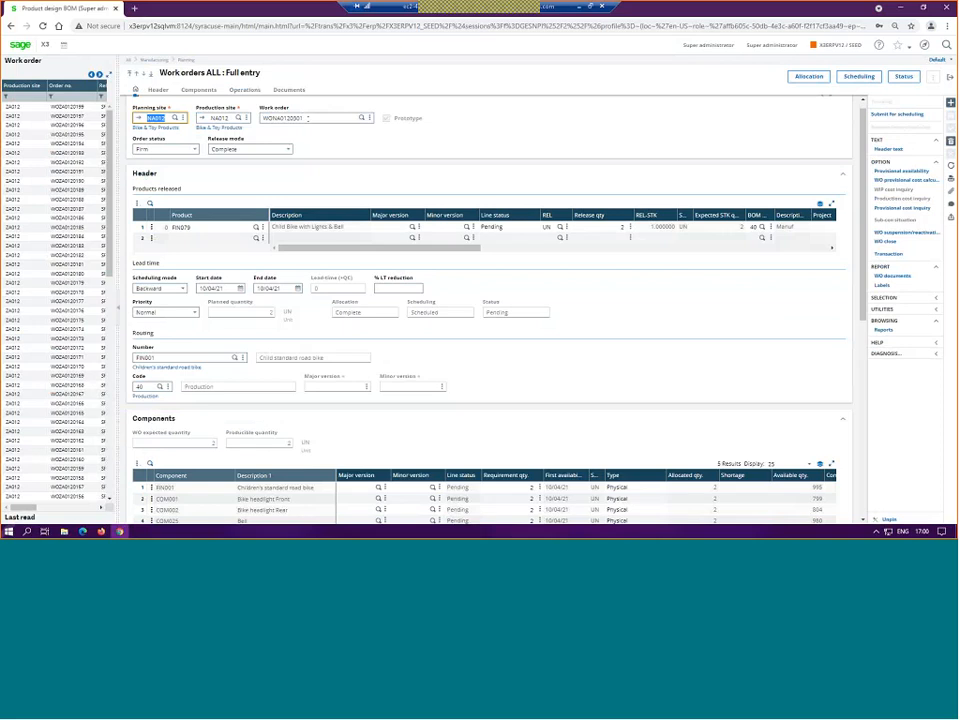
Step: Copy the new work order's number for use in production tracking
click(309, 118)
right_click(270, 118)
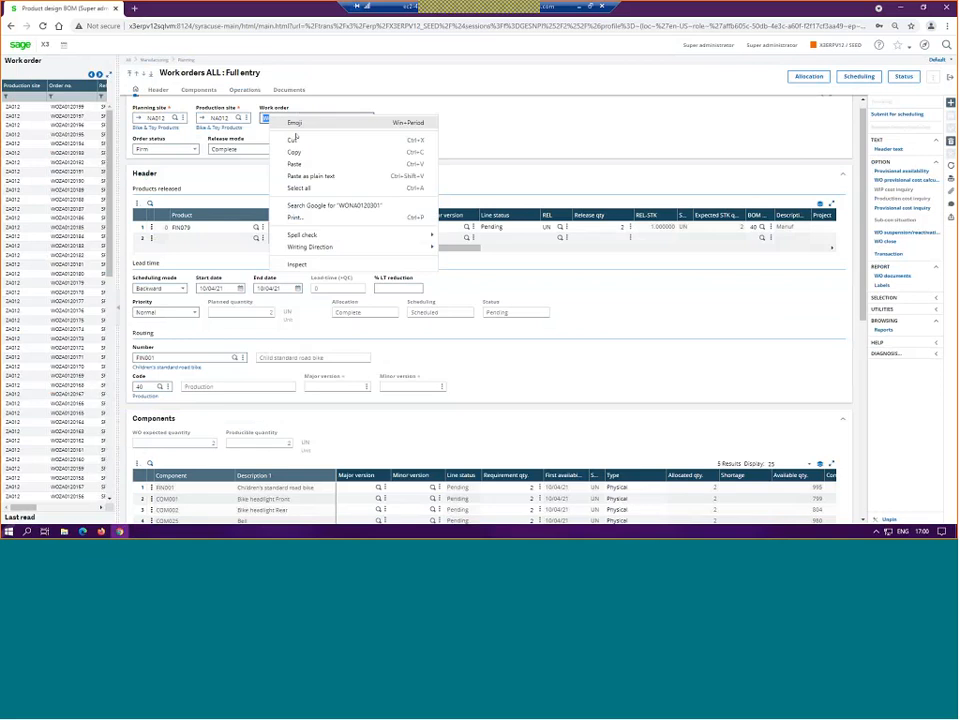
click(294, 152)
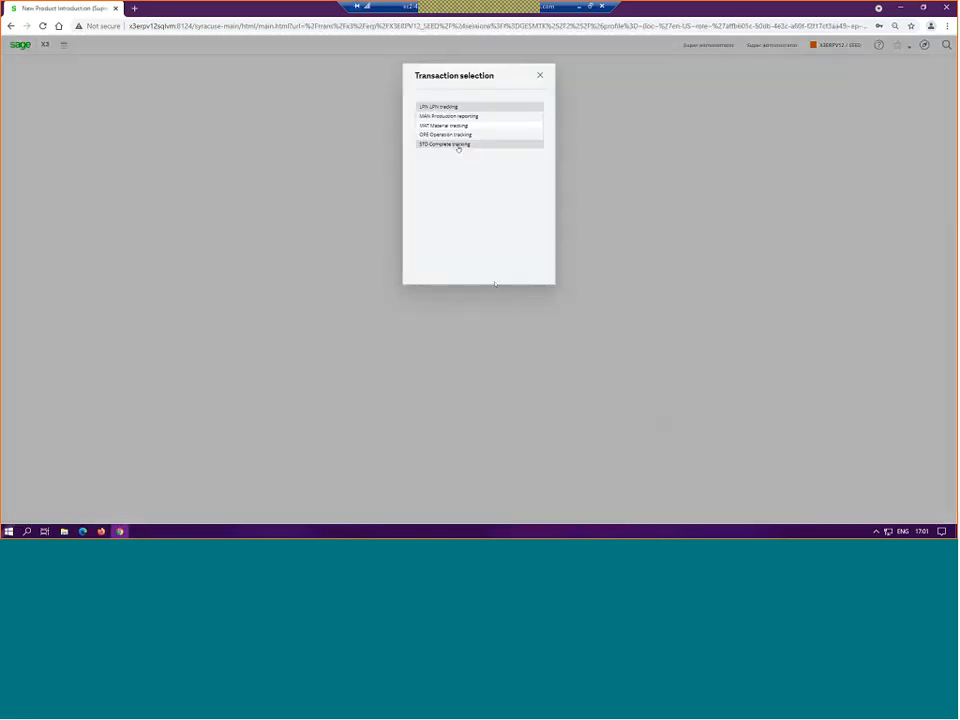
Step: Open work order tracking with the STD Complete tracking transaction and start a new record for the copied work order number
click(459, 145)
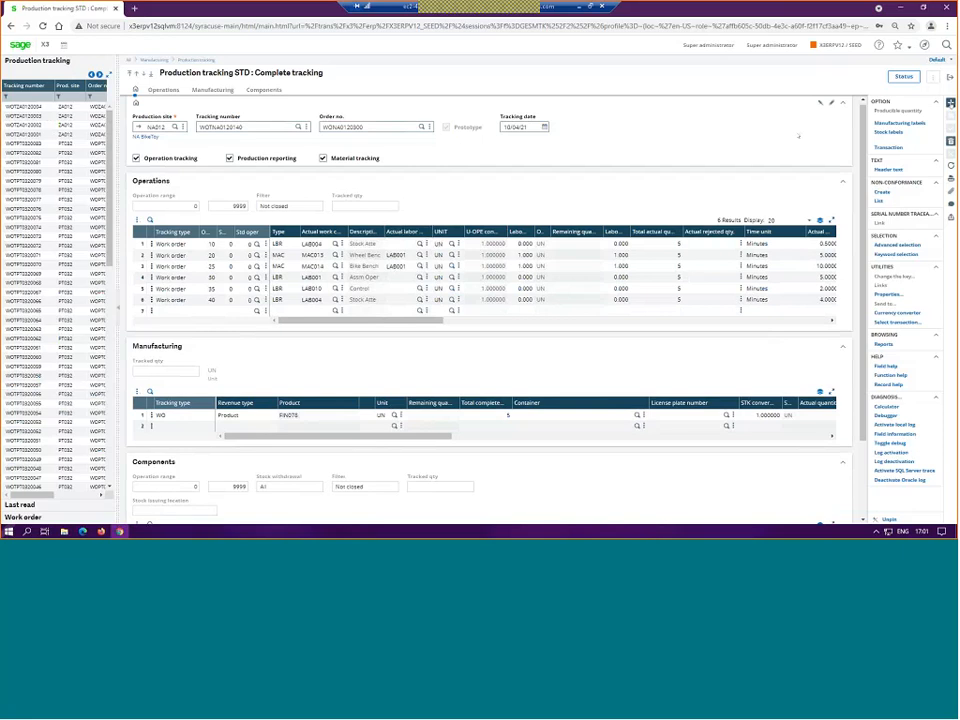
click(950, 103)
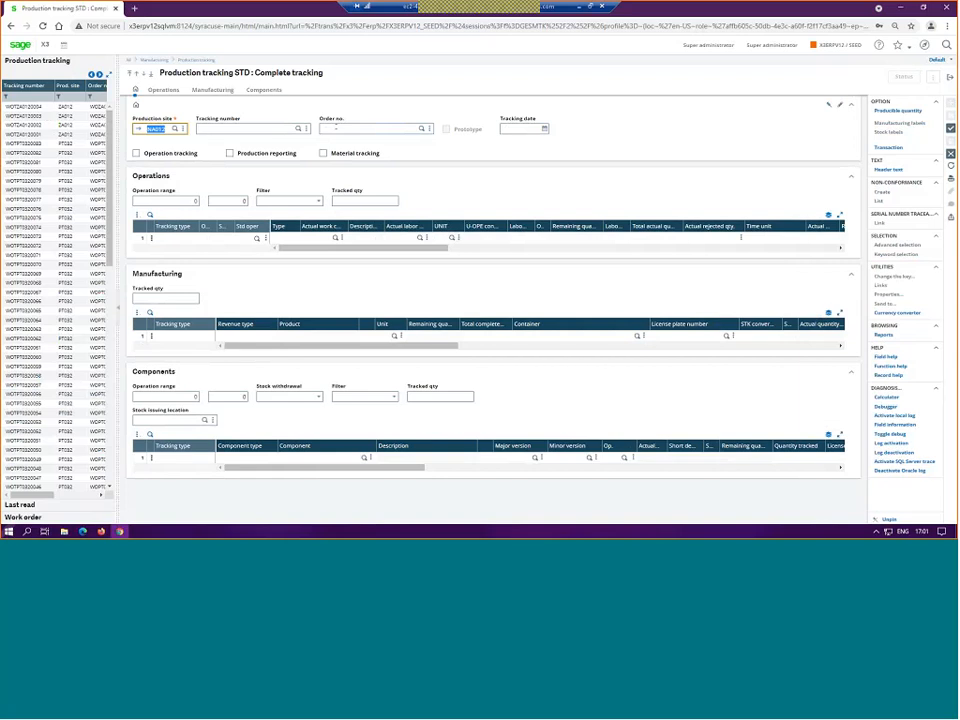
click(336, 128)
key(ctrl+v)
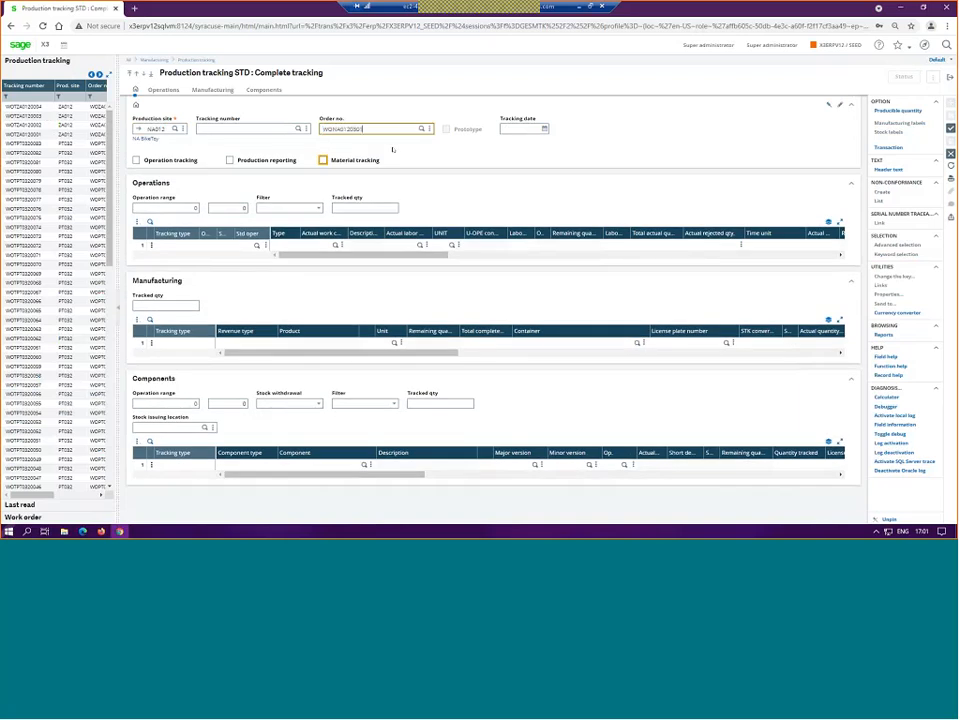
key(Tab)
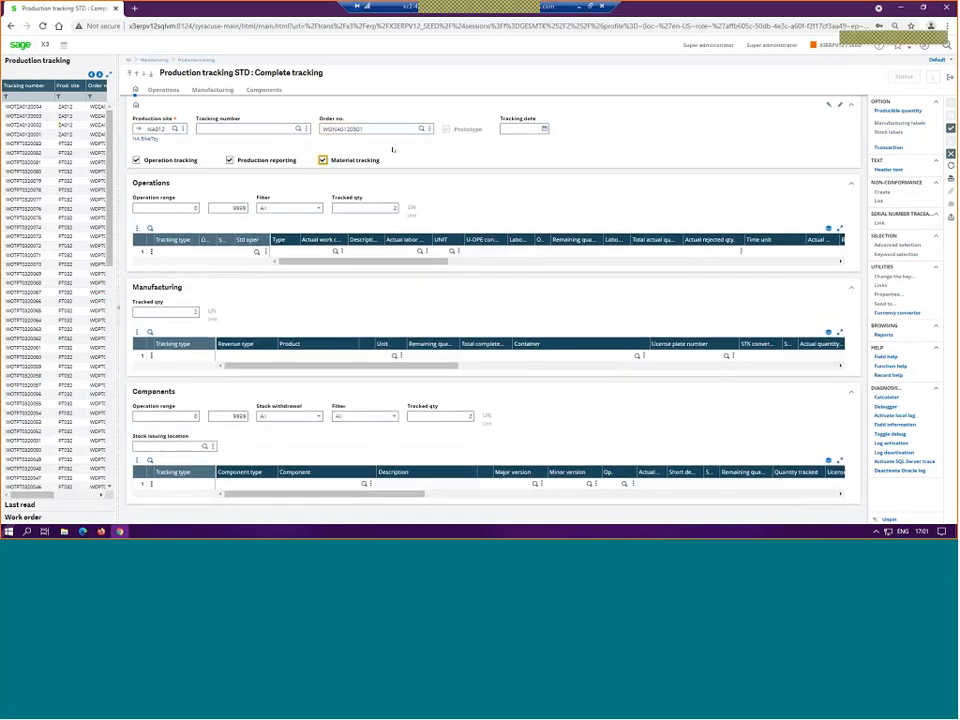
Step: Load the operations, product and components dated 10/04/21, accept the product warning, create the production tracking and close it
key(Tab)
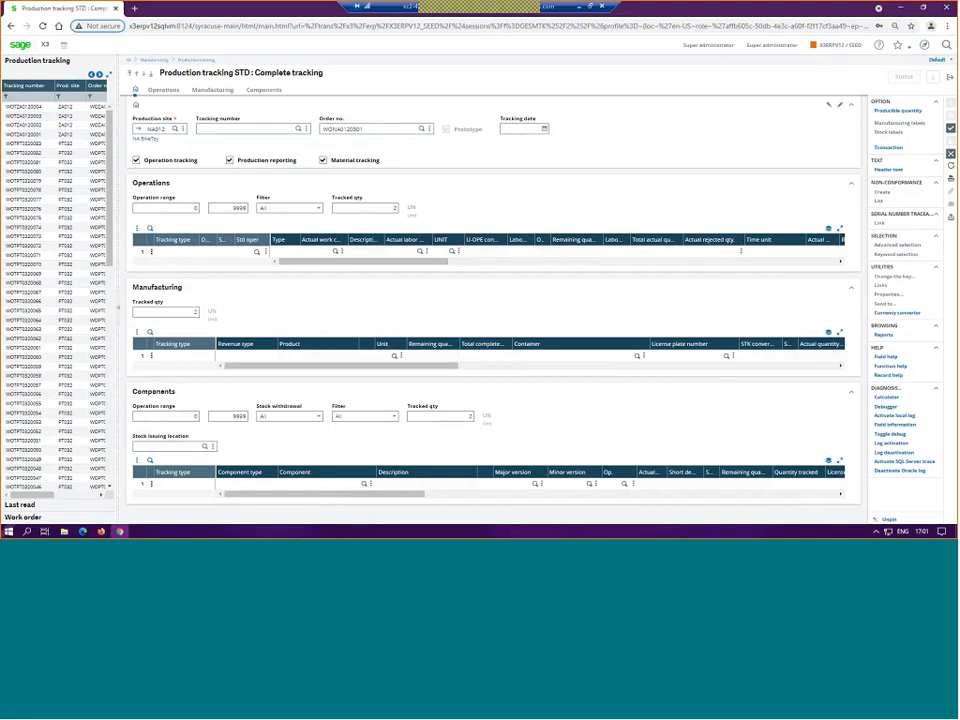
key(Tab)
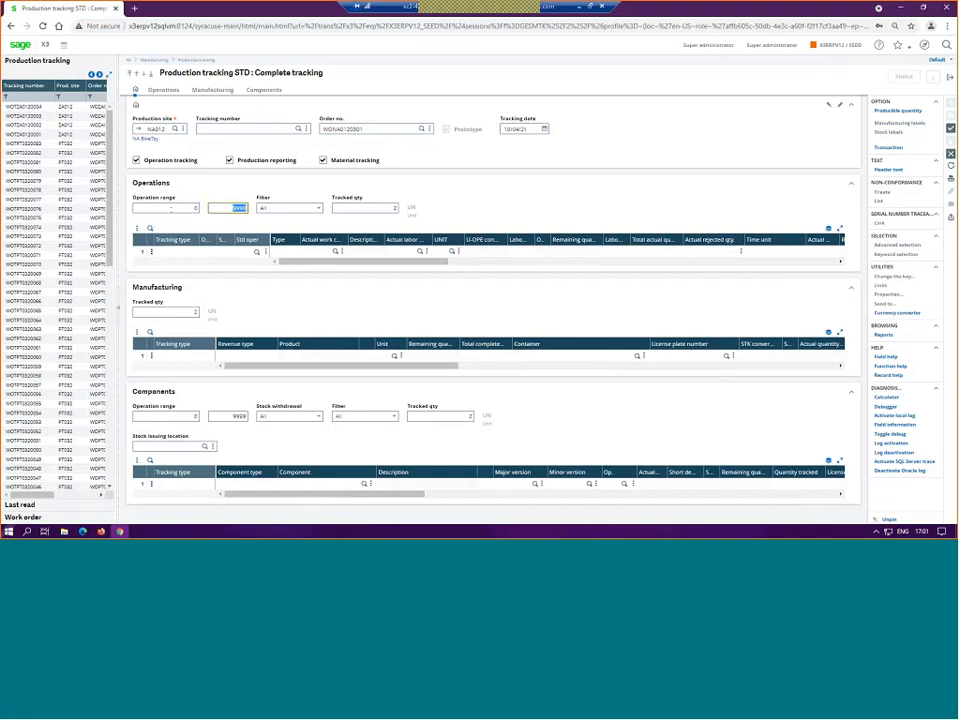
key(Tab)
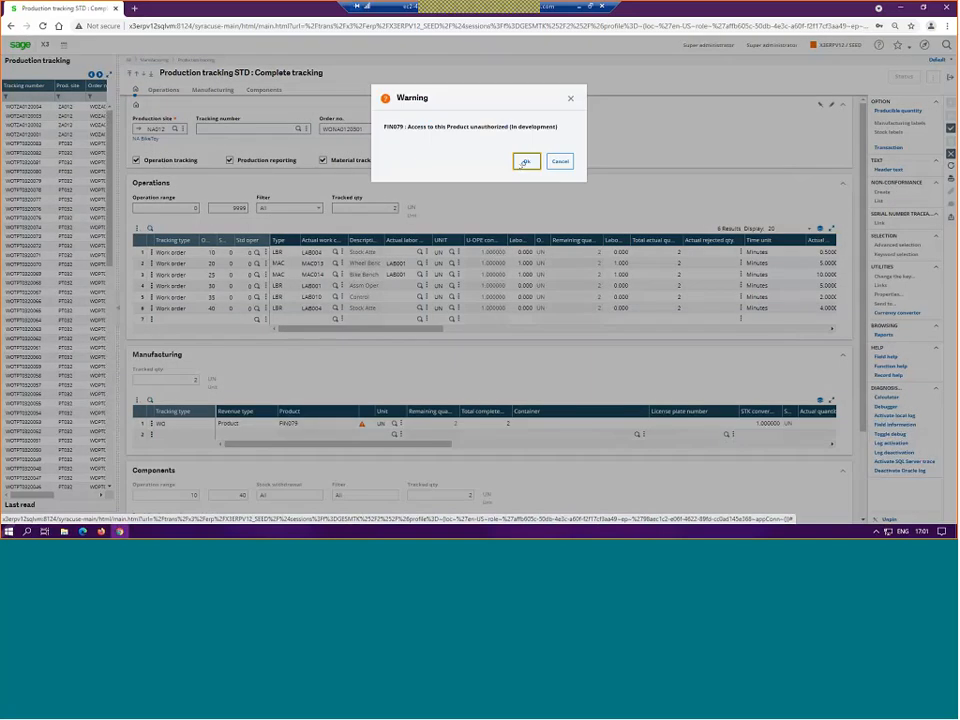
click(524, 163)
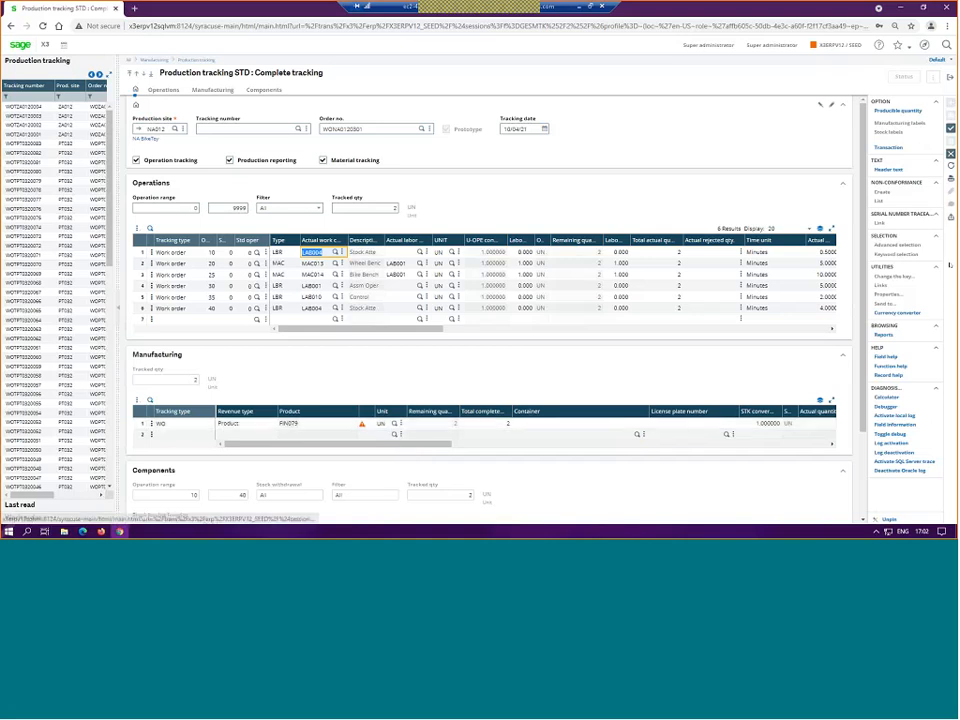
click(950, 128)
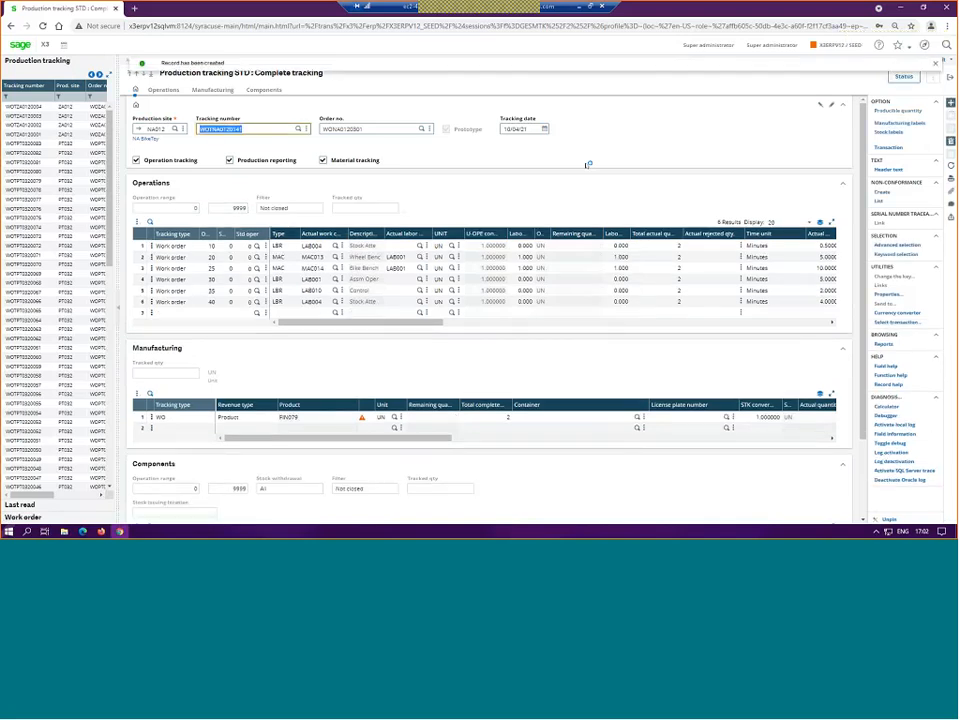
click(950, 77)
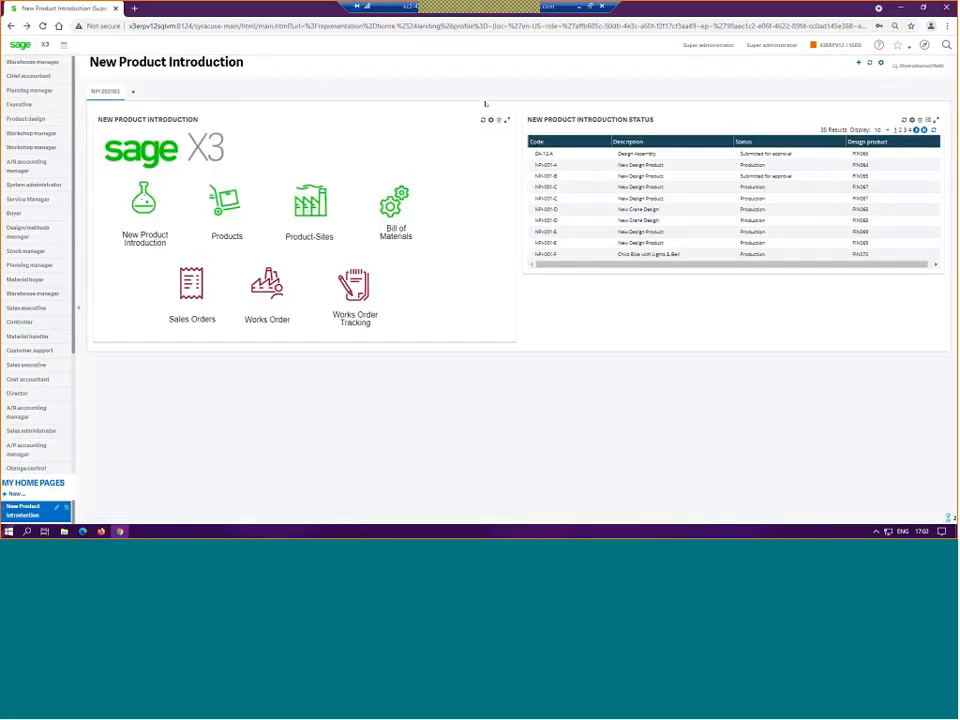
Step: Open product design NPI-001-P in New Product Introduction and duplicate revision 1 as revision 2
click(137, 204)
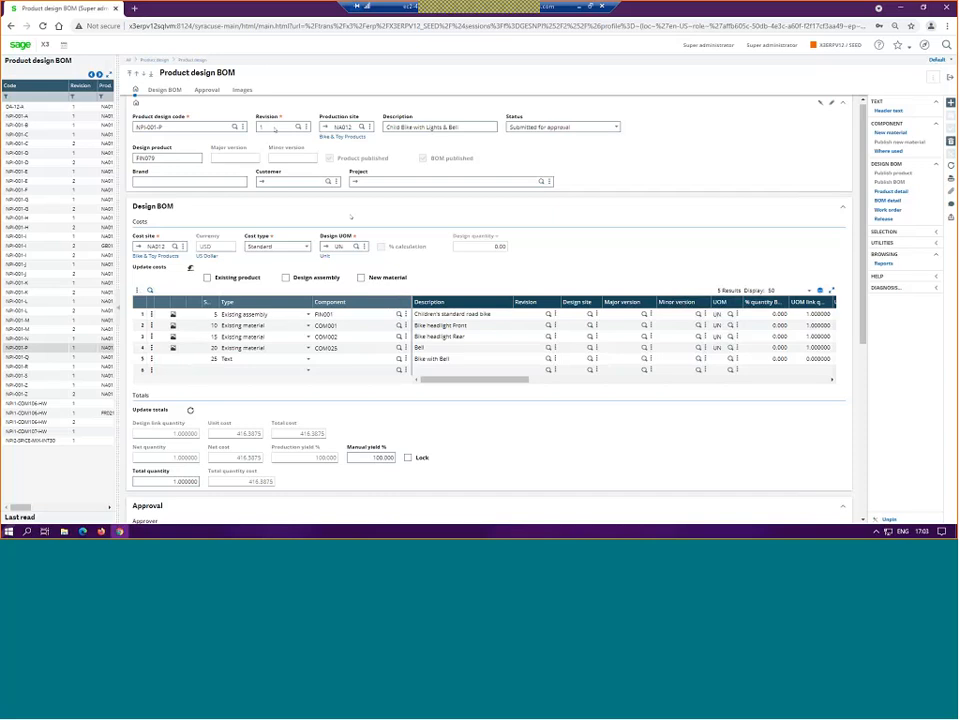
double_click(275, 128)
text(2)
key(Tab)
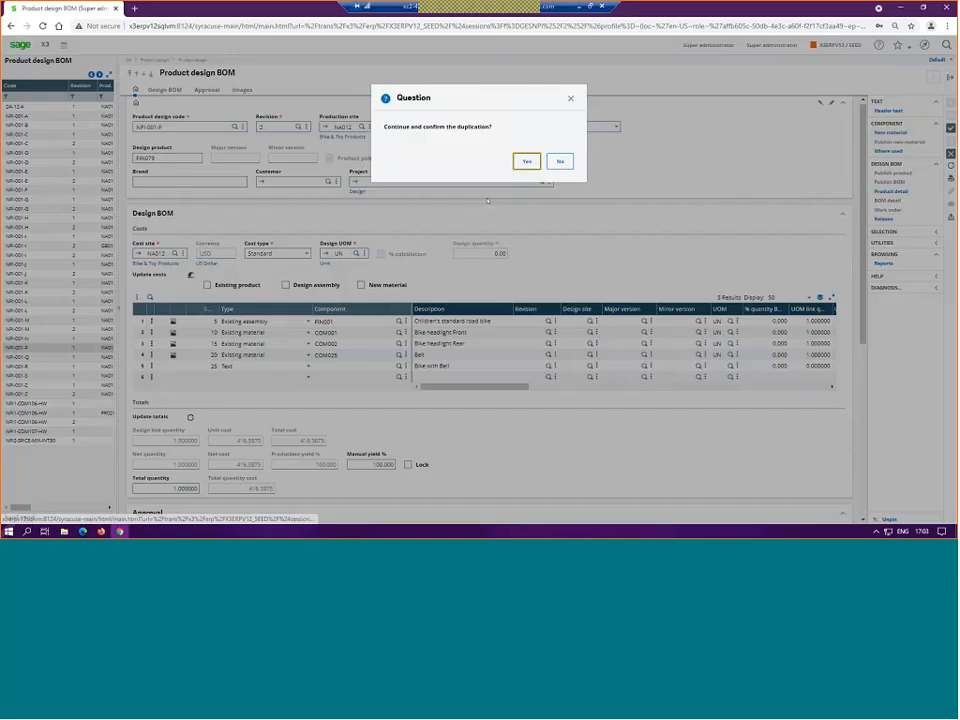
key(Return)
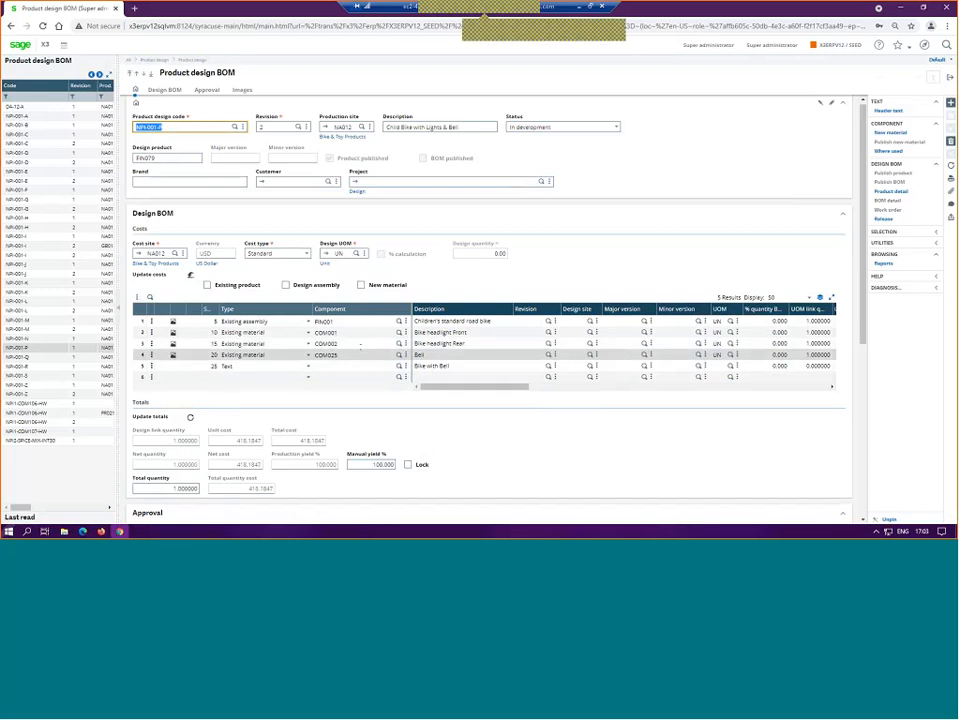
Step: Replace the rear headlight component on BOM line 15 with COM026 and save revision 2
click(349, 344)
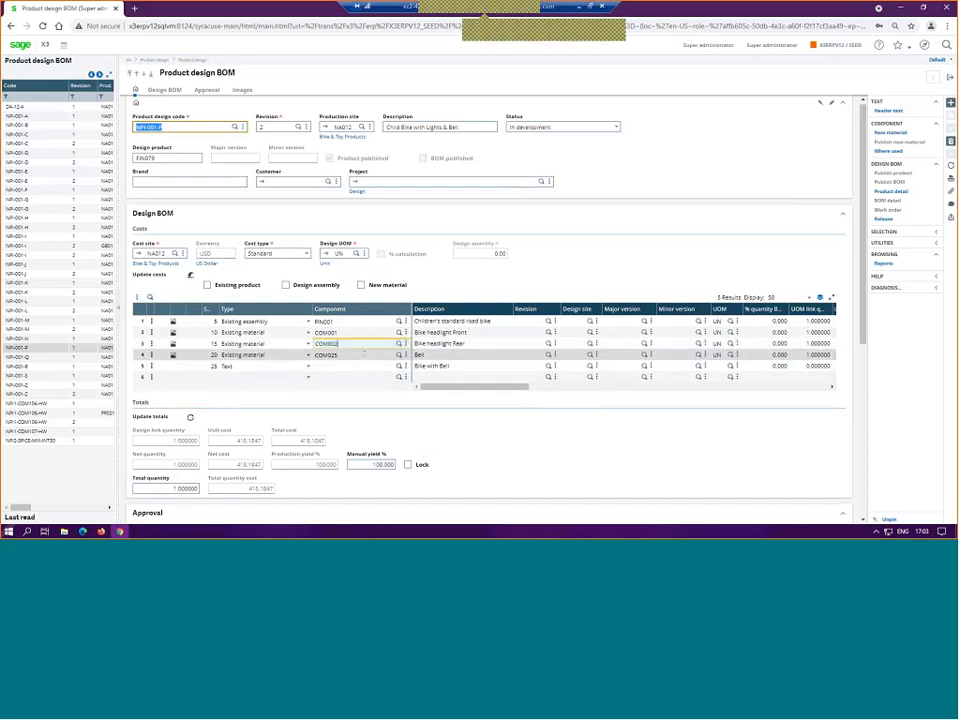
key(BackSpace)
key(BackSpace)
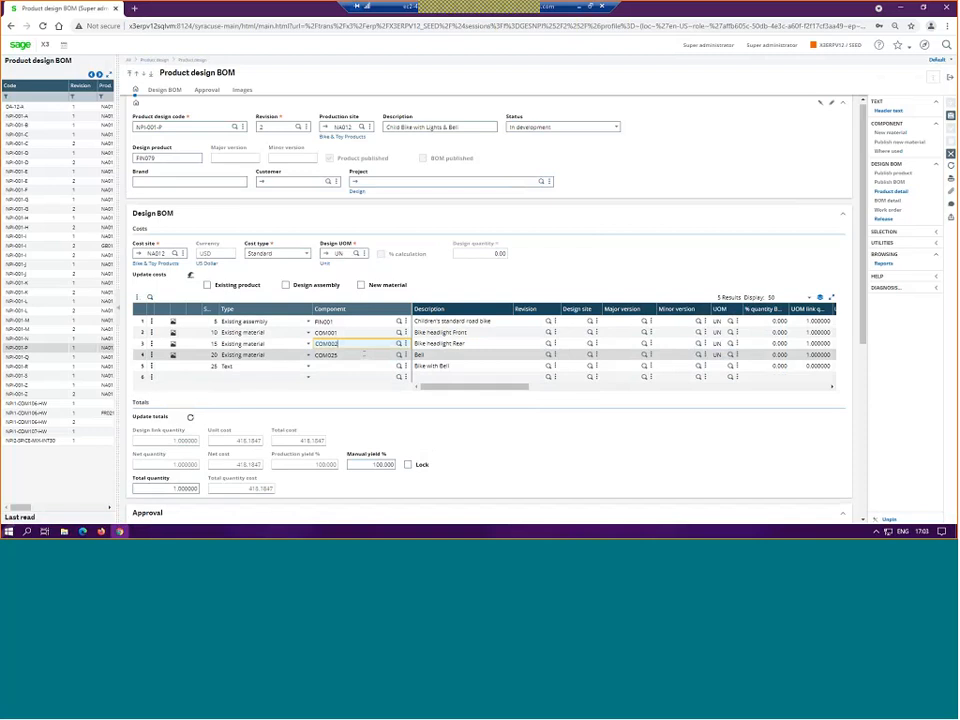
text(26)
key(Tab)
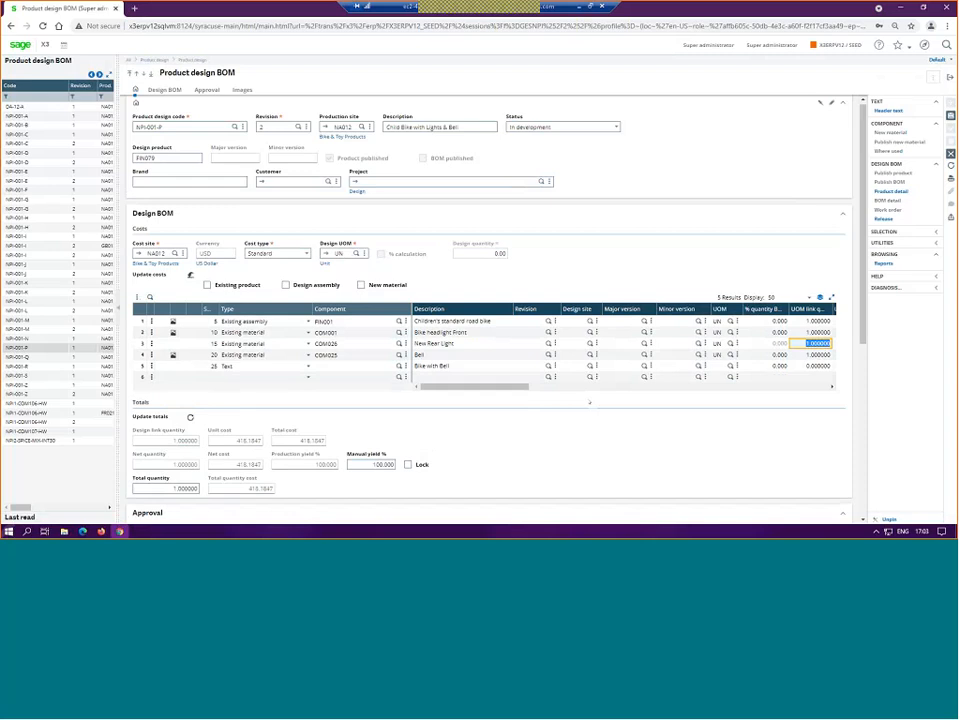
click(951, 116)
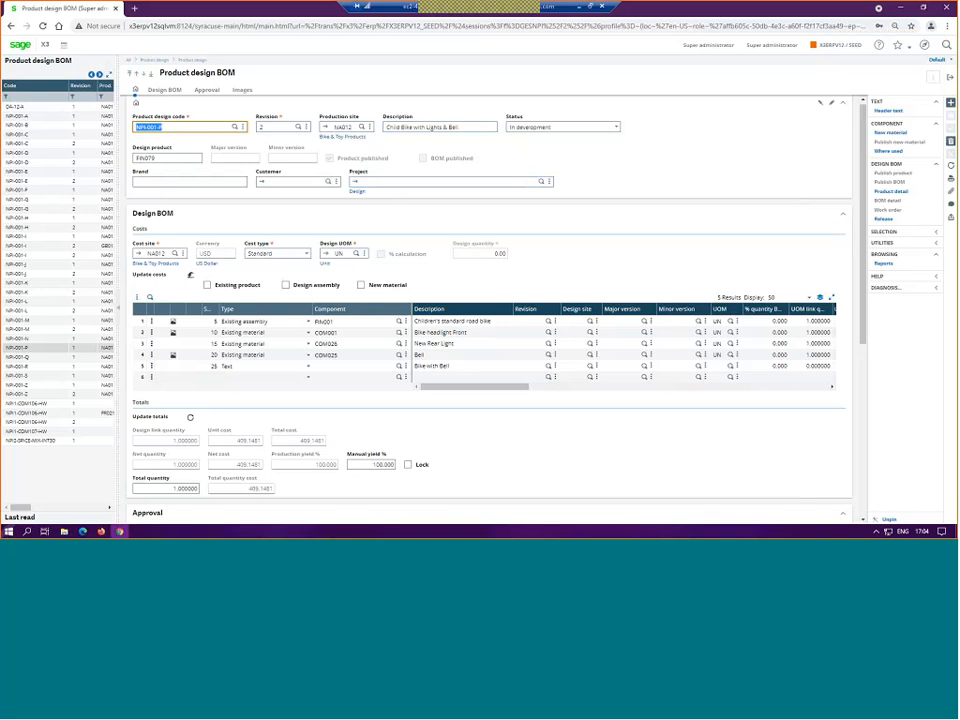
Step: Set revision 2's status to Submitted for approval and select ERPBR as its approver
click(617, 128)
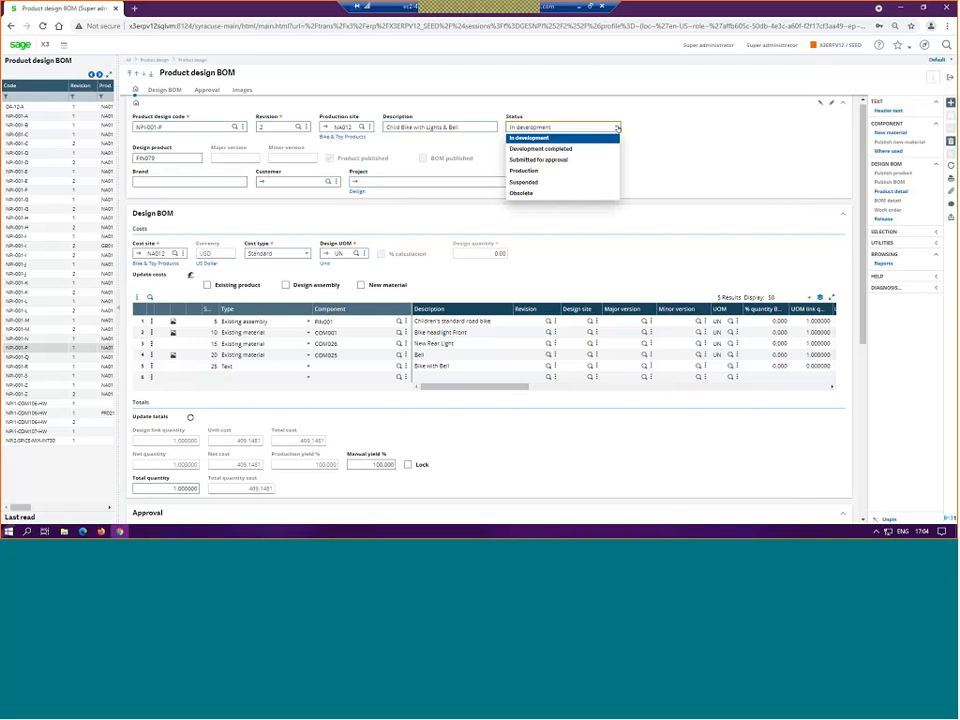
click(571, 161)
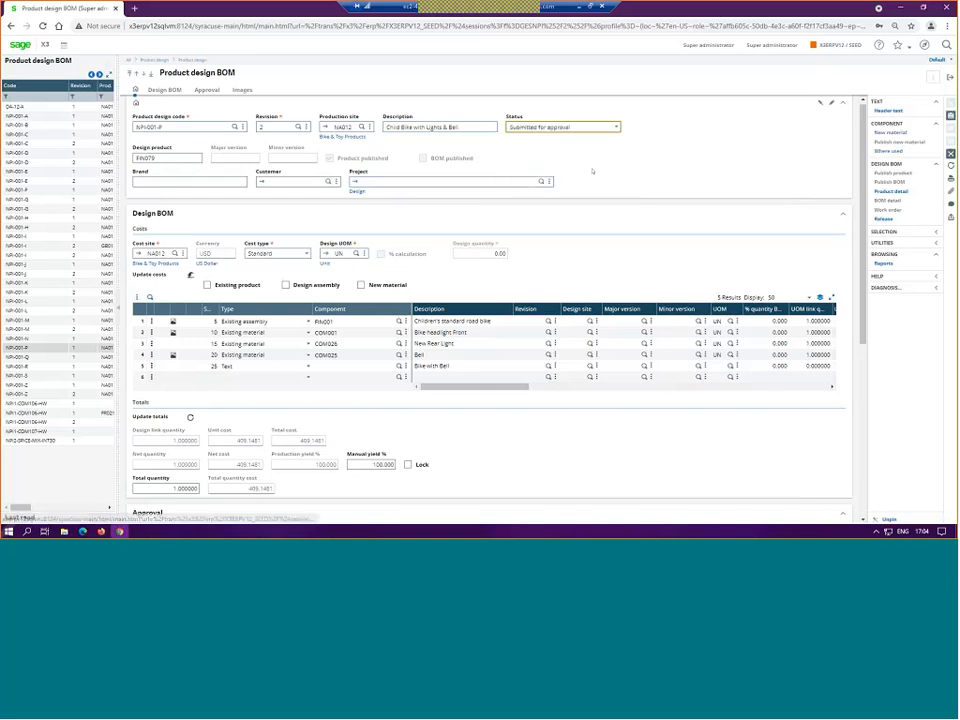
scroll(592, 171, down, 1)
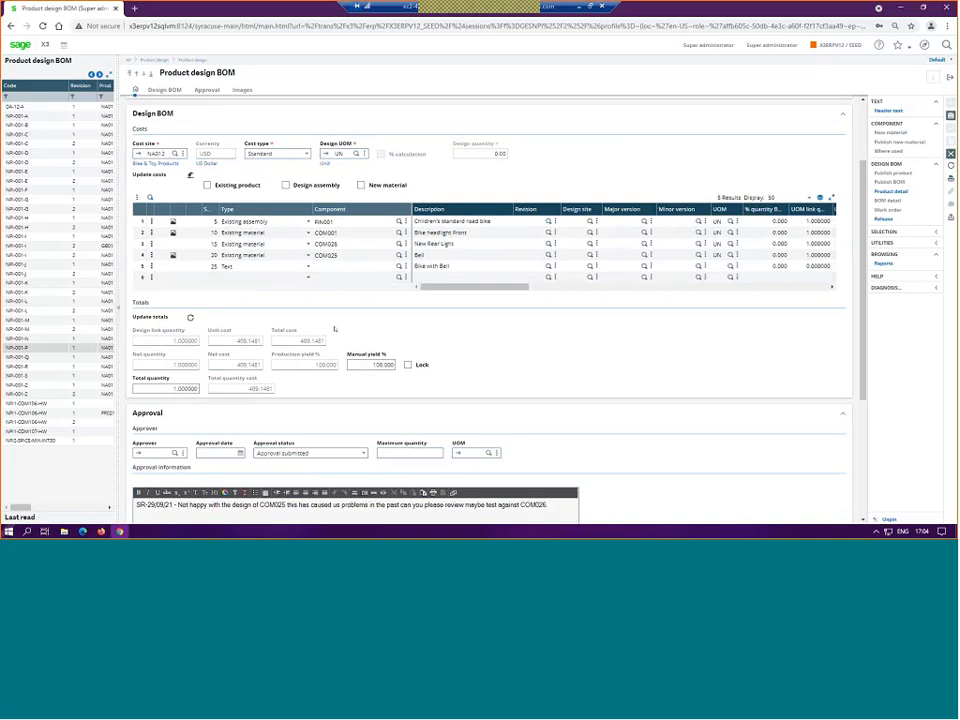
click(176, 453)
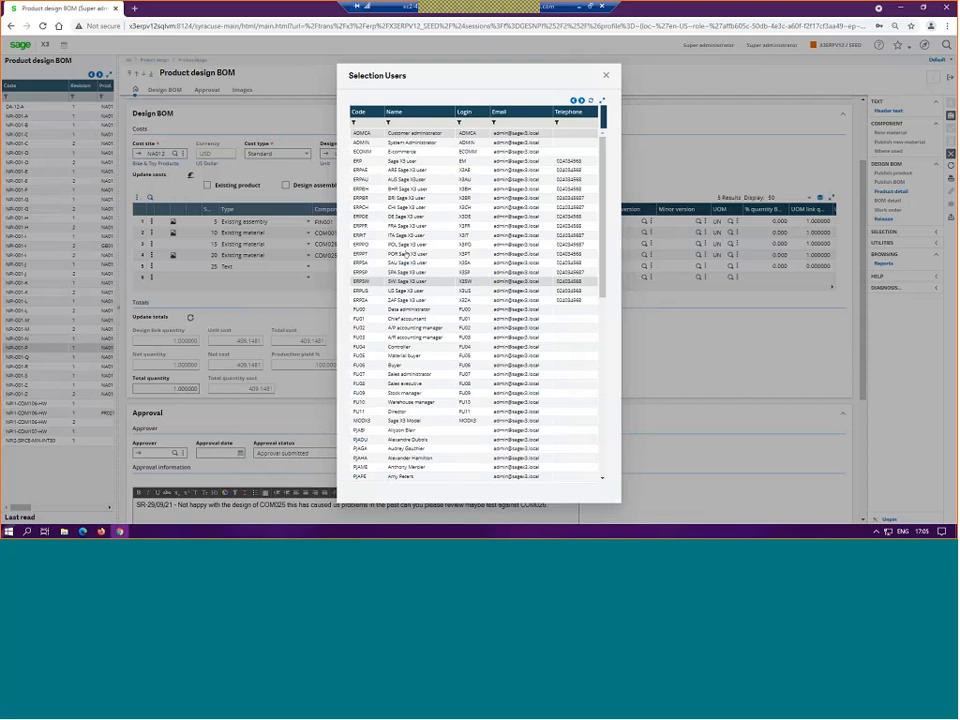
click(362, 198)
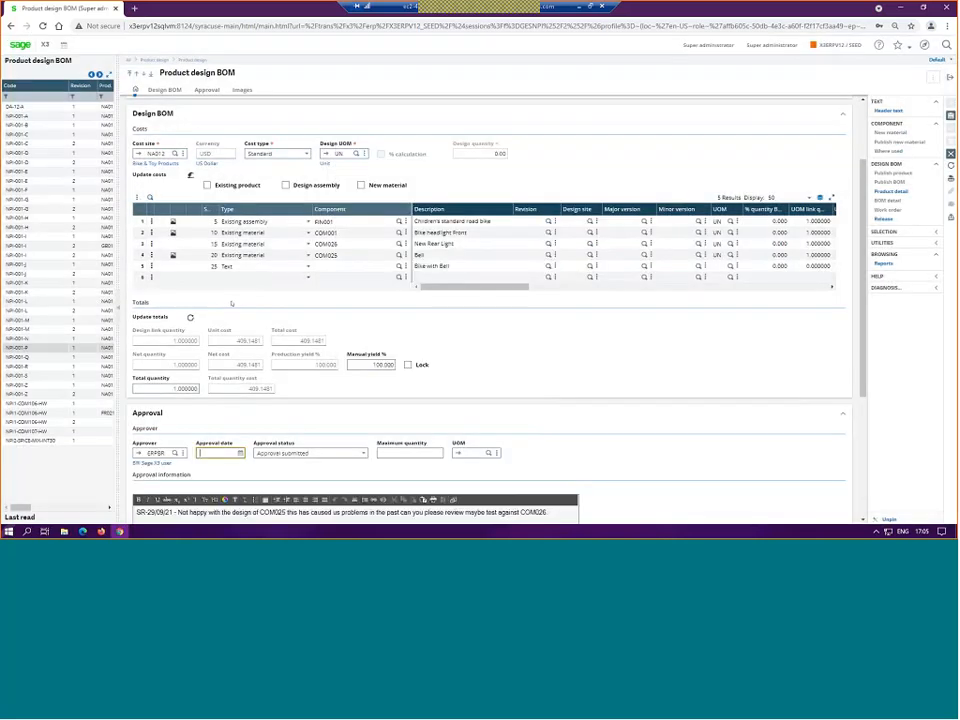
Step: Date revision 2's approval 10/04/21 and set the approval status to Approved for prototype
click(240, 454)
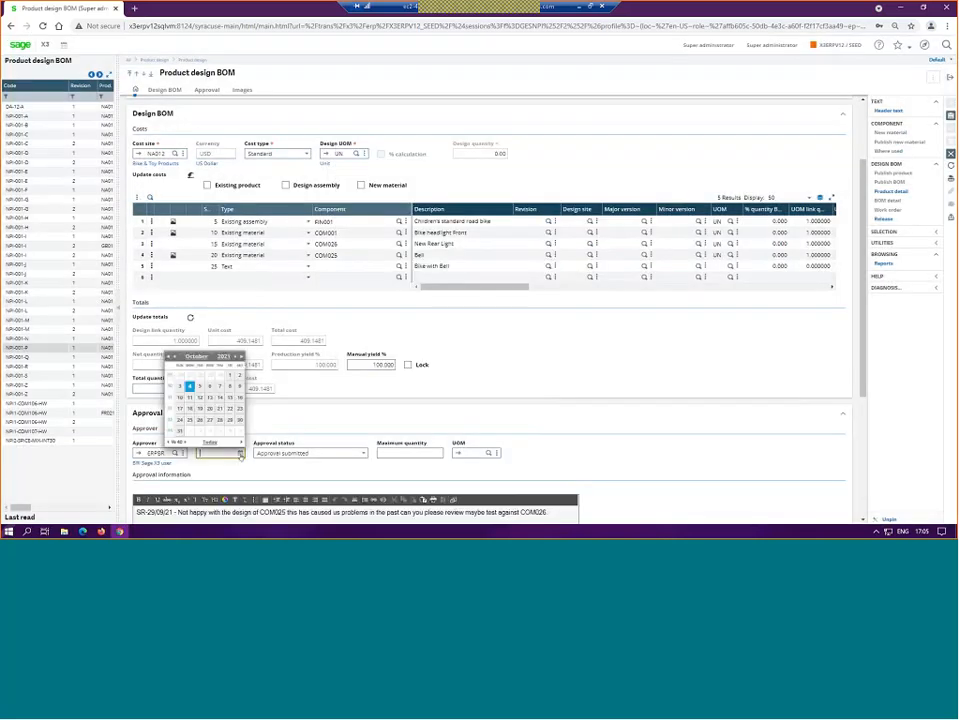
click(211, 443)
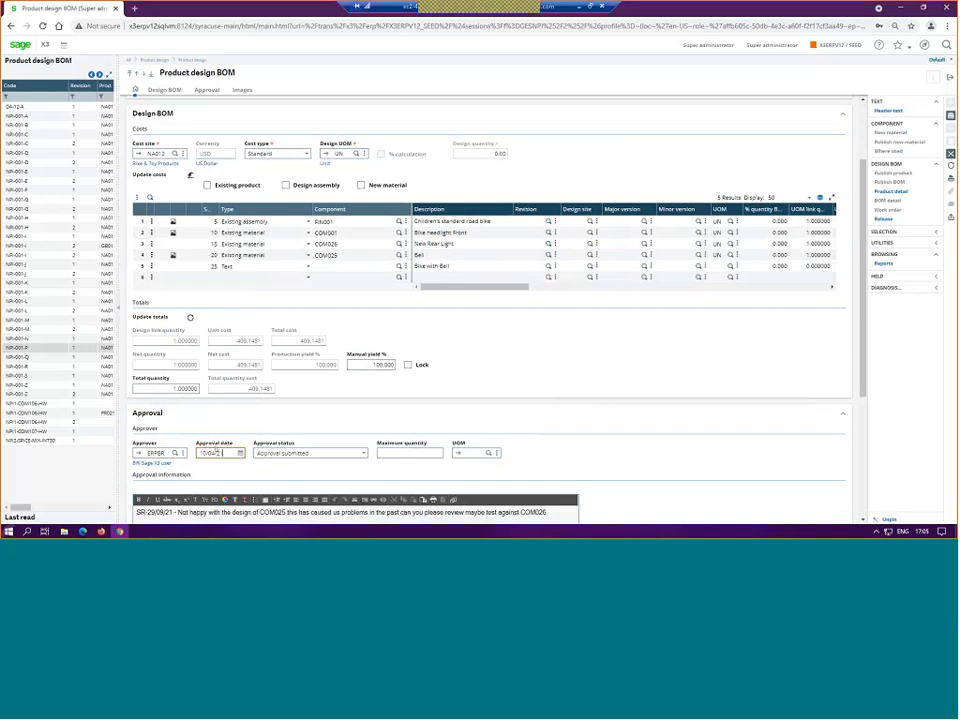
click(363, 454)
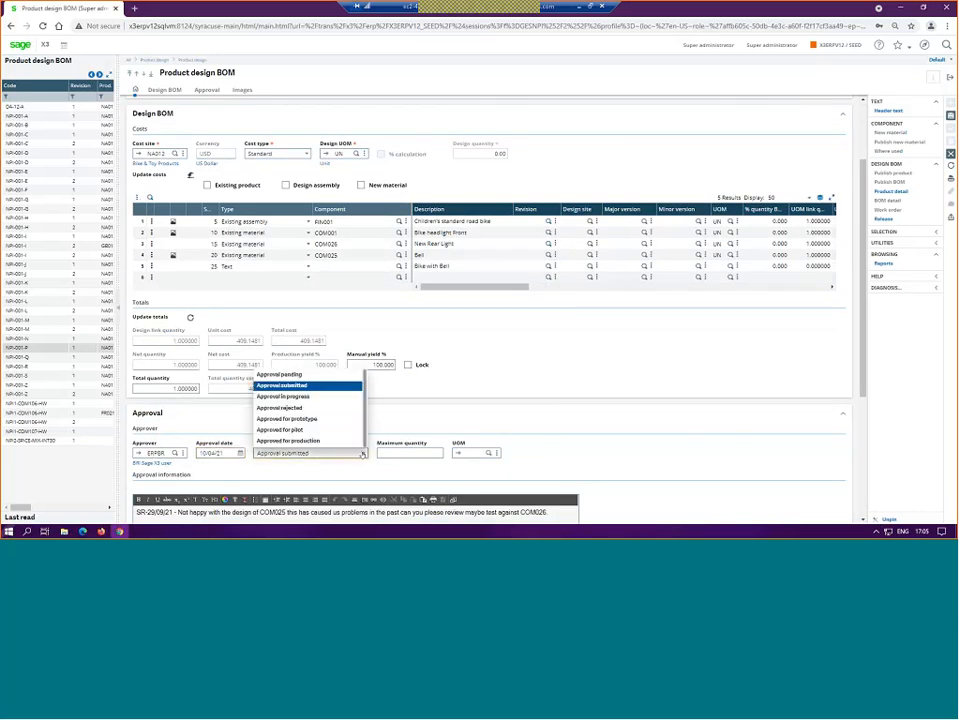
click(287, 418)
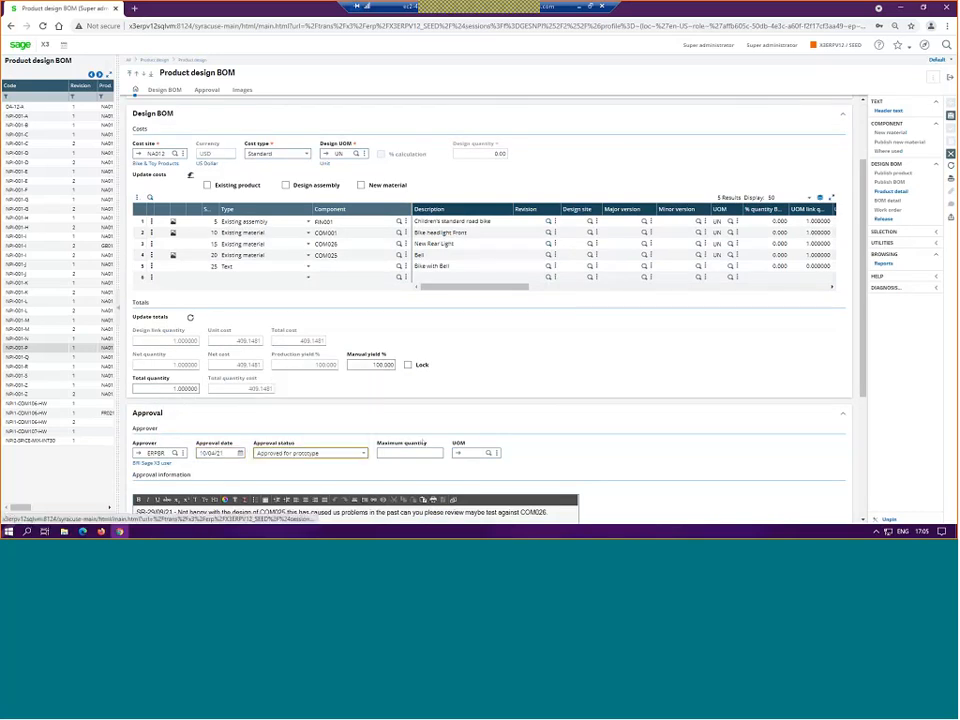
Step: Publish revision 2's BOM as manufacturing BOM code 41, confirm the duplication, and close the log and design pages
click(711, 86)
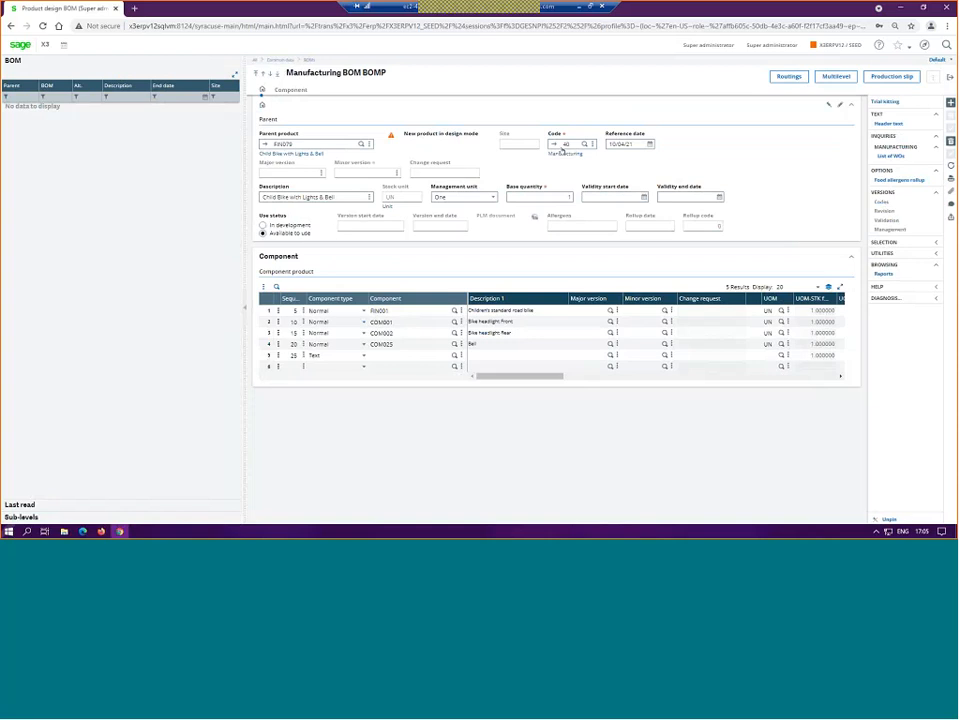
click(564, 143)
key(BackSpace)
text(1)
key(Tab)
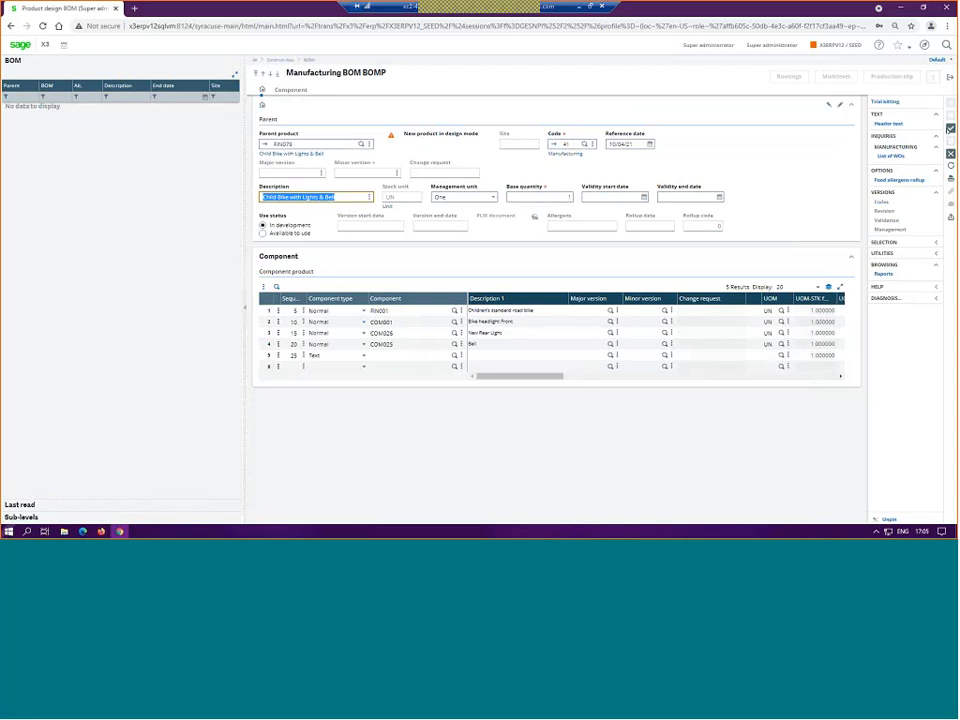
click(951, 128)
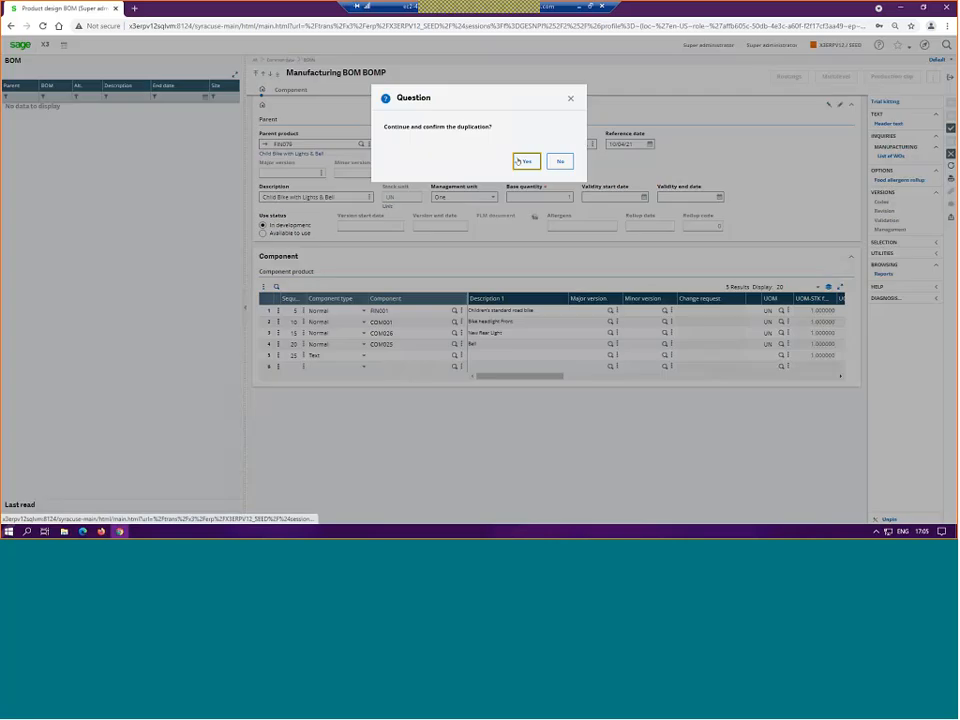
click(520, 161)
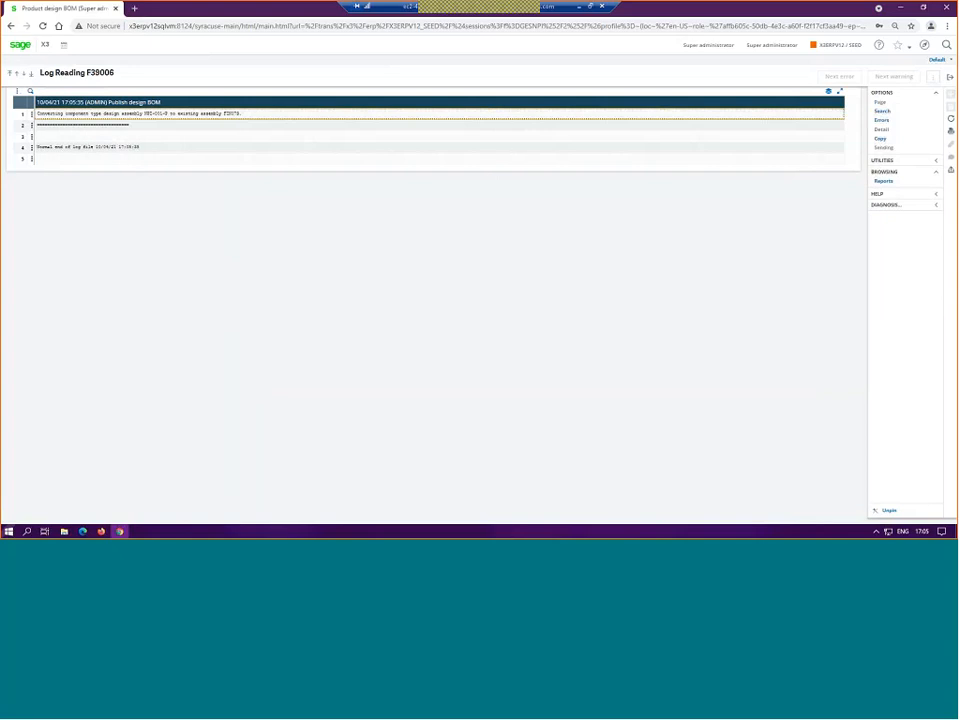
click(950, 77)
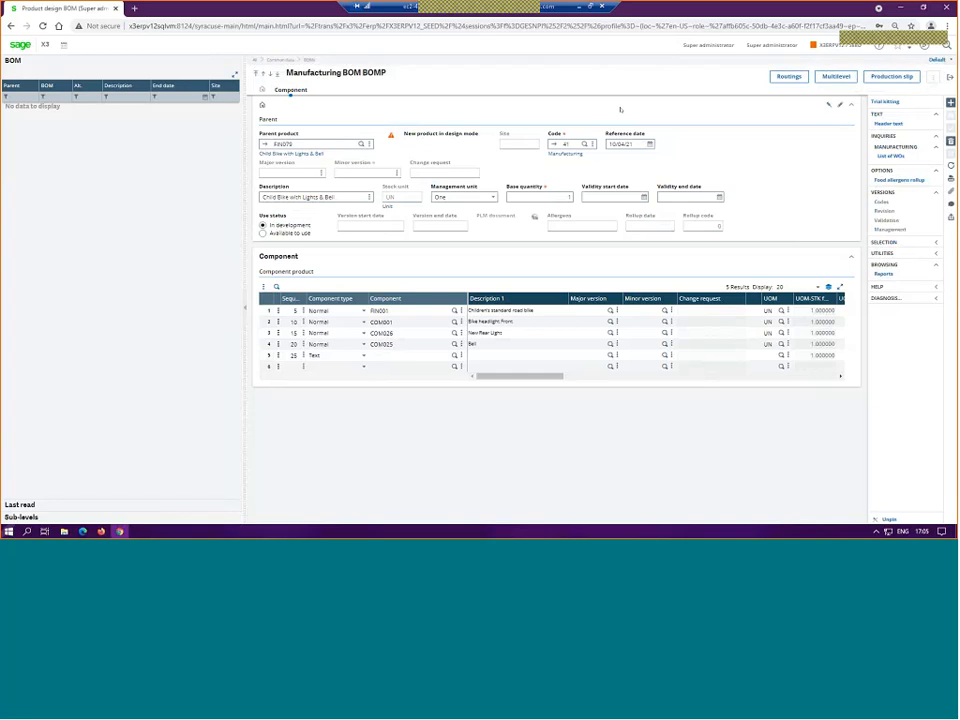
click(950, 77)
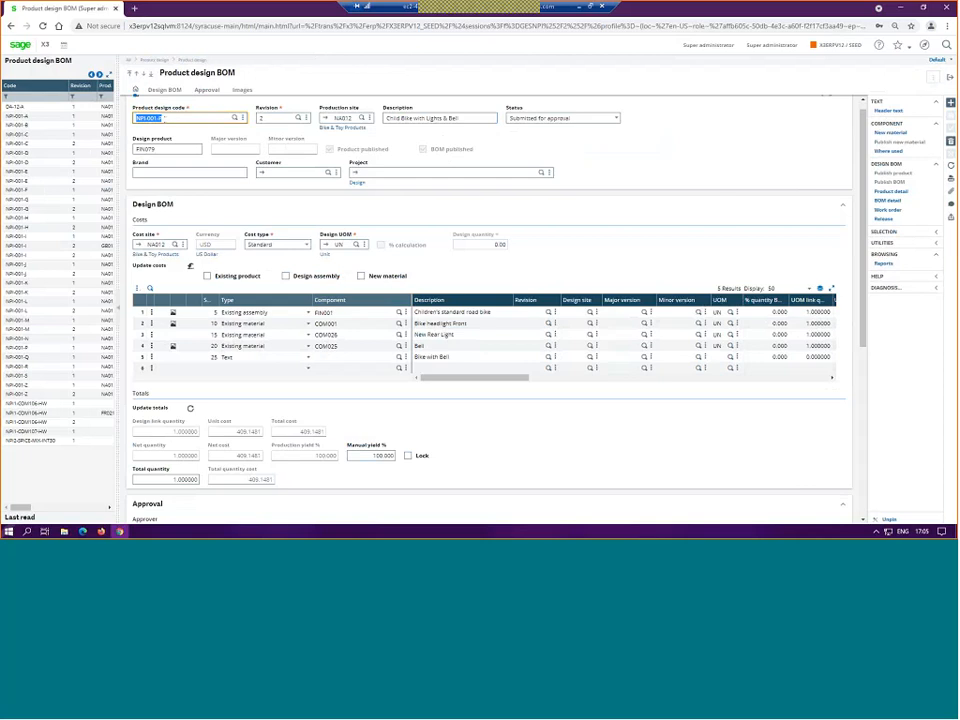
click(950, 77)
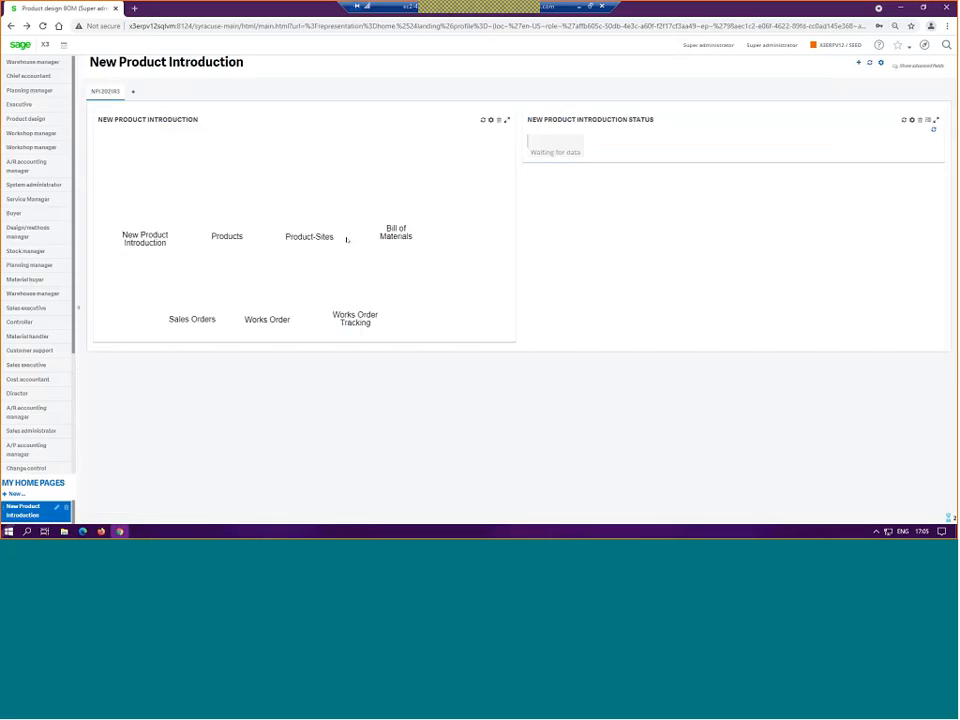
Step: Filter the manufacturing BOMs by parent FIN079 and review alternatives 40 and 41
click(394, 203)
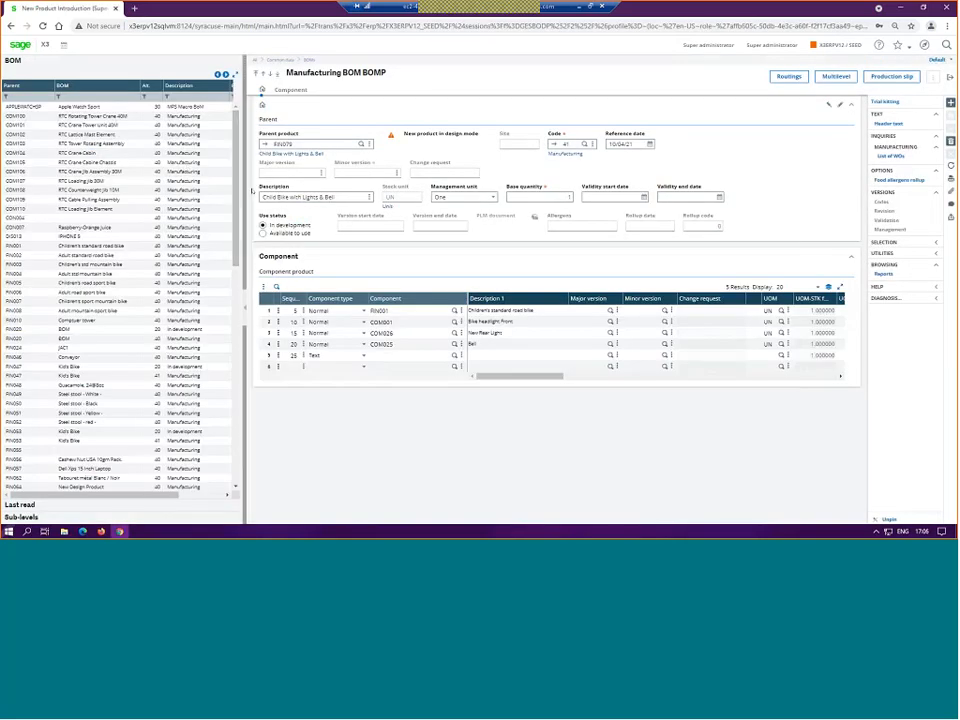
click(35, 98)
text(fin079)
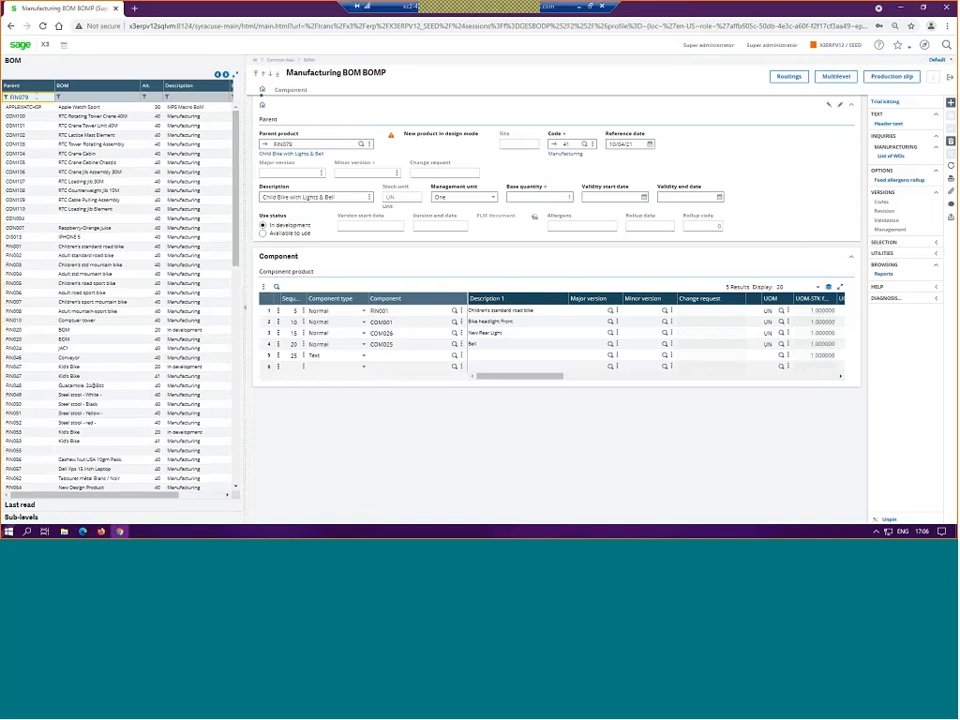
key(Return)
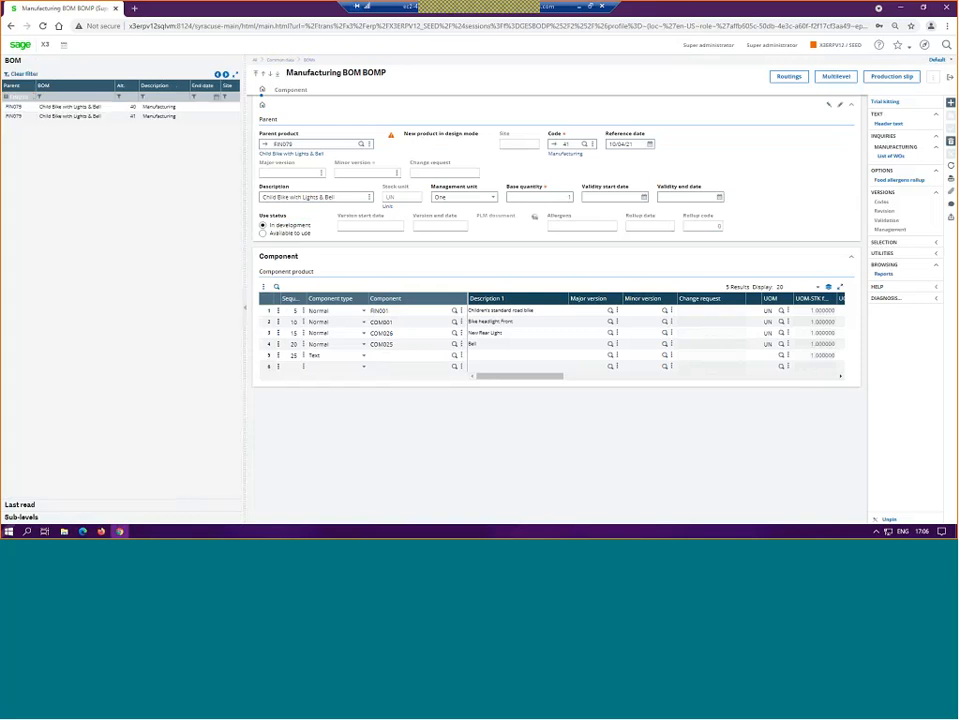
click(25, 108)
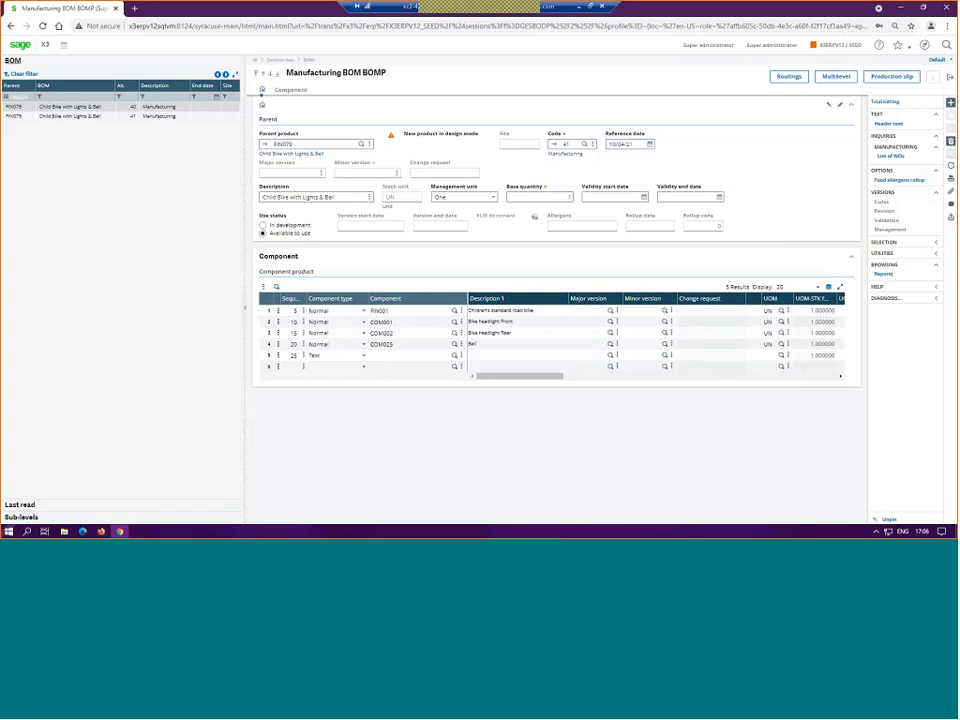
click(22, 116)
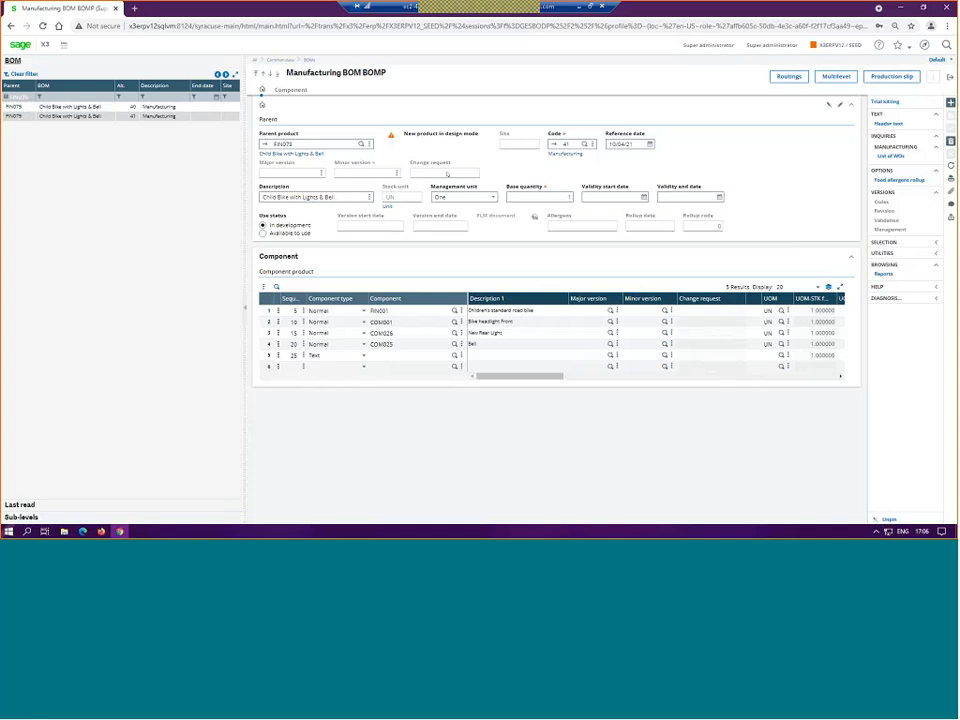
click(20, 45)
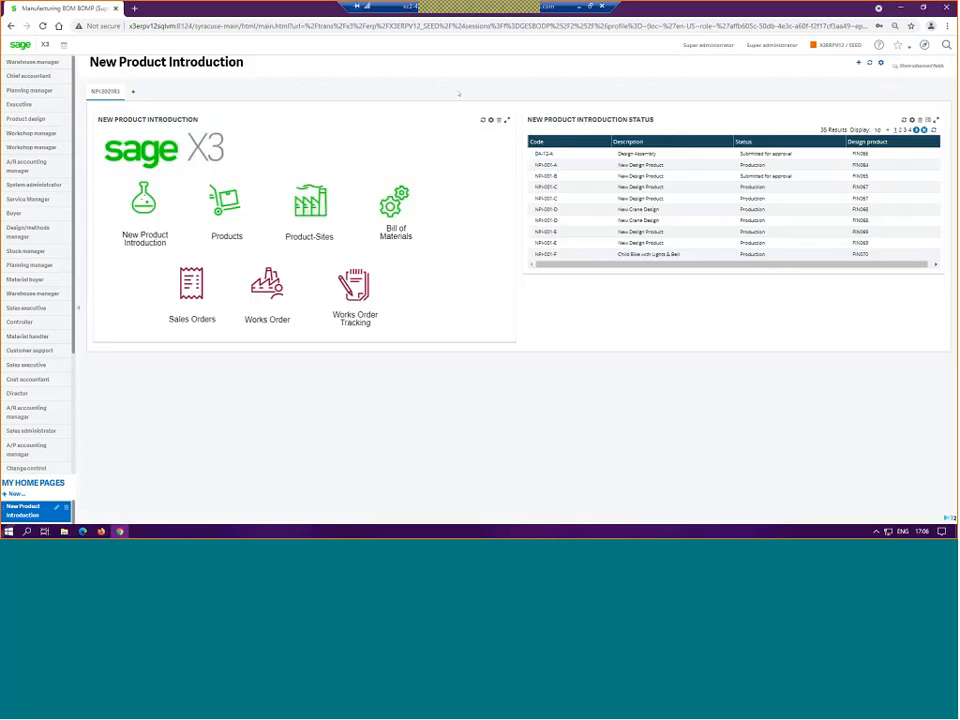
Step: Open revision 1 of design NPI-001-P and set its approval status to Approved for production
click(324, 182)
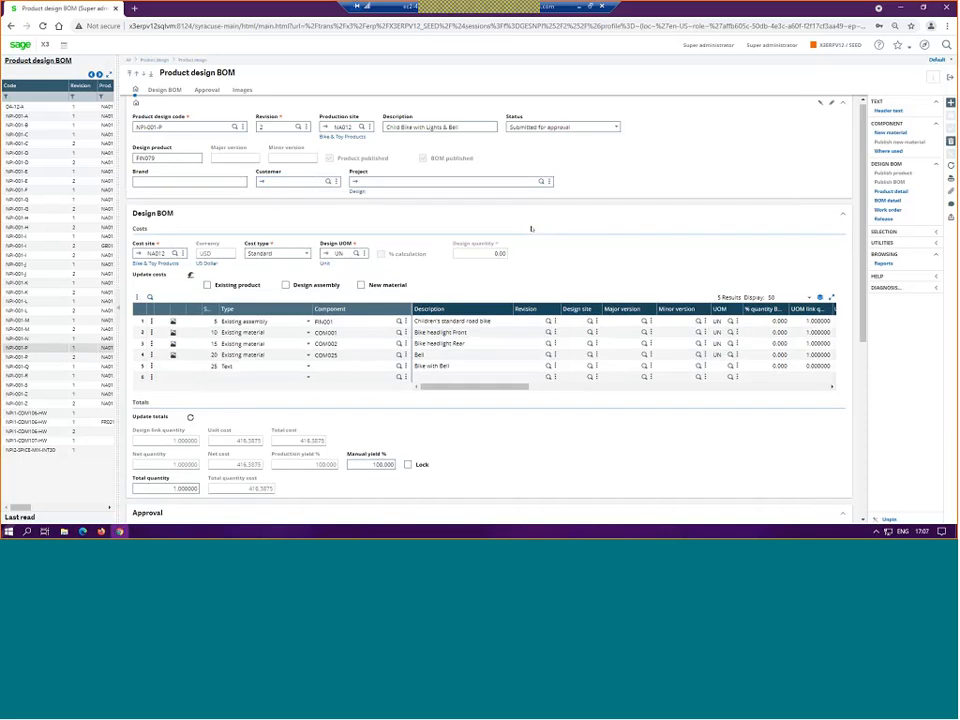
scroll(491, 256, down, 3)
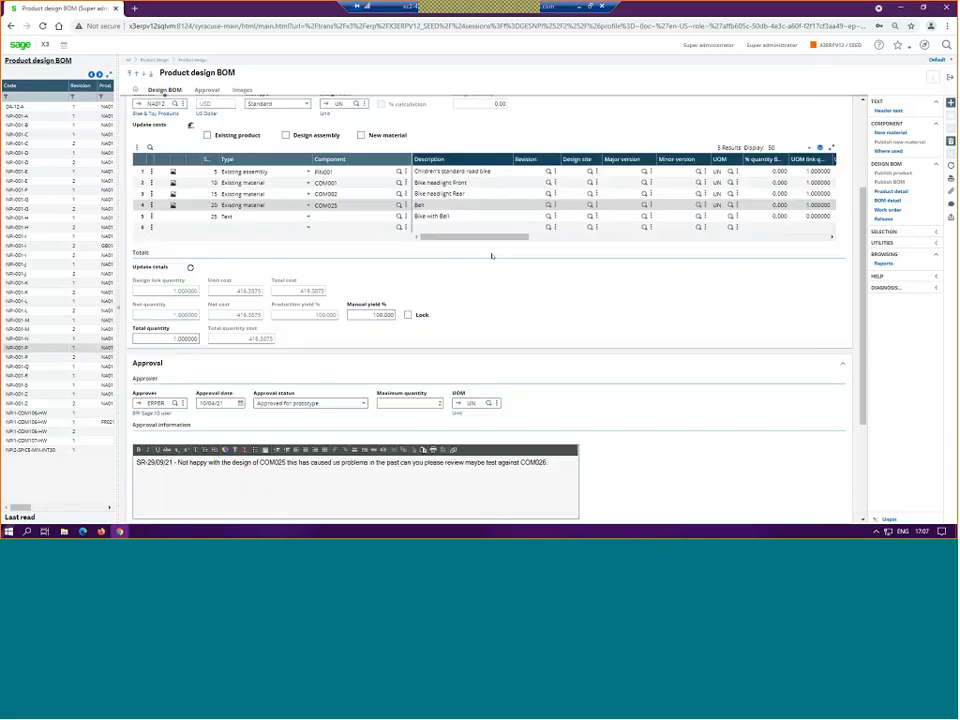
click(364, 403)
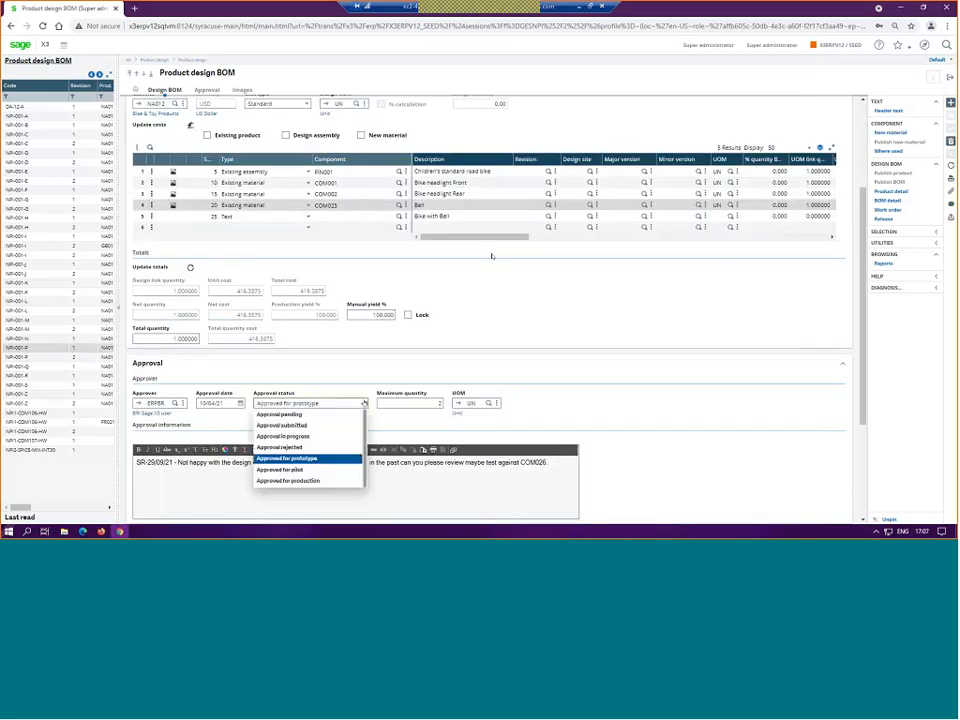
click(300, 480)
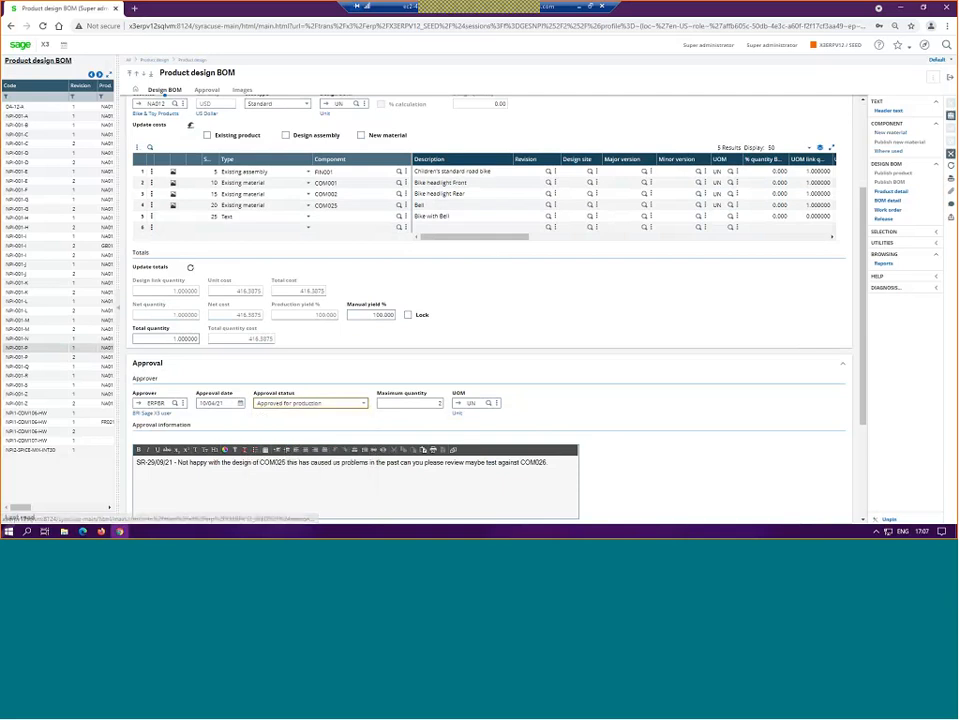
Step: Set the status of NPI-001-P revision 1 to Production and save the record
scroll(629, 181, up, 3)
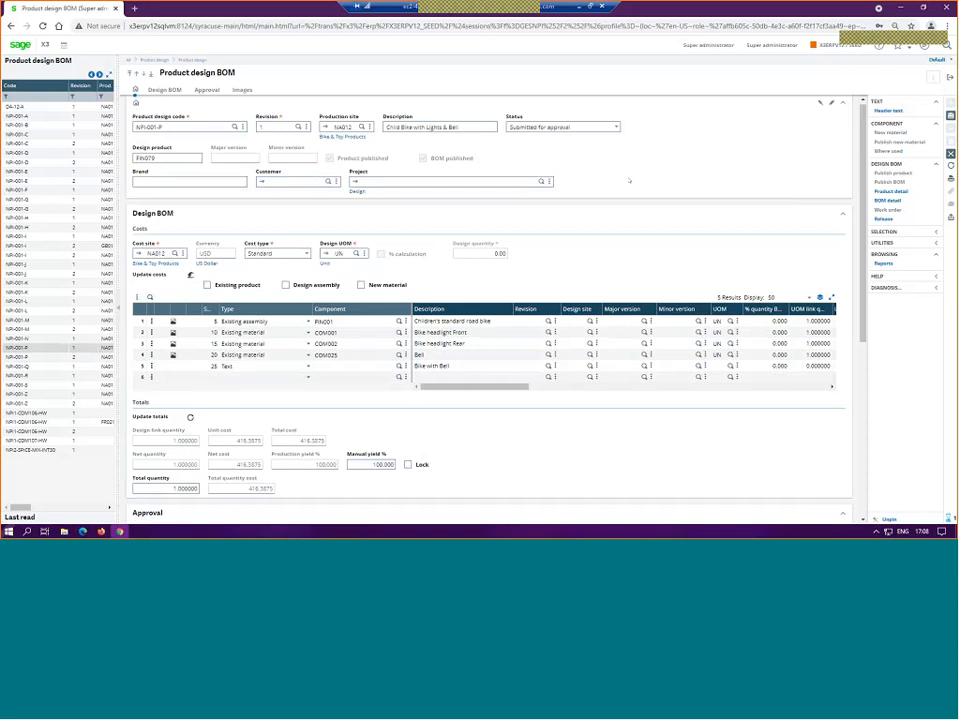
click(560, 127)
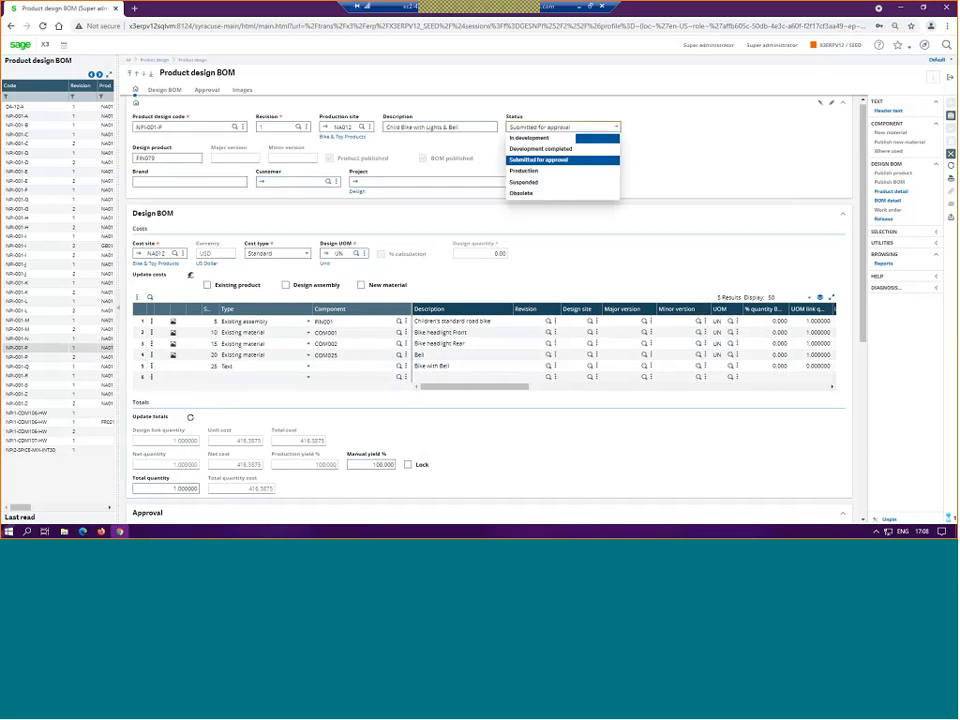
click(525, 169)
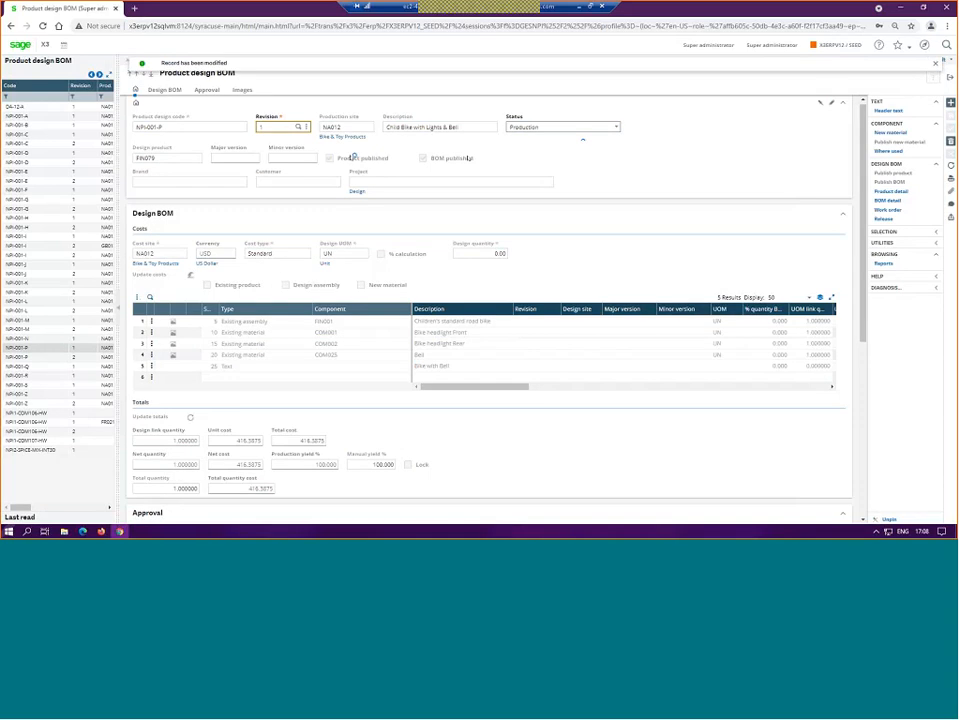
Step: Set revision 2 of design NPI-001-P to approval status Approved for production and status Production, and save the record
scroll(446, 311, down, 3)
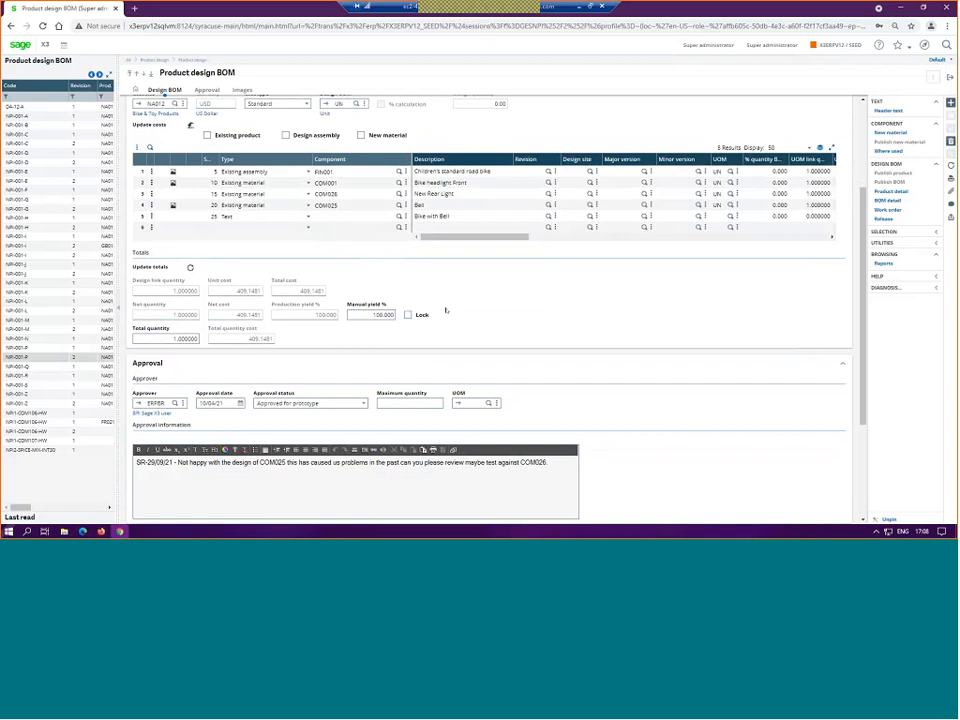
click(310, 403)
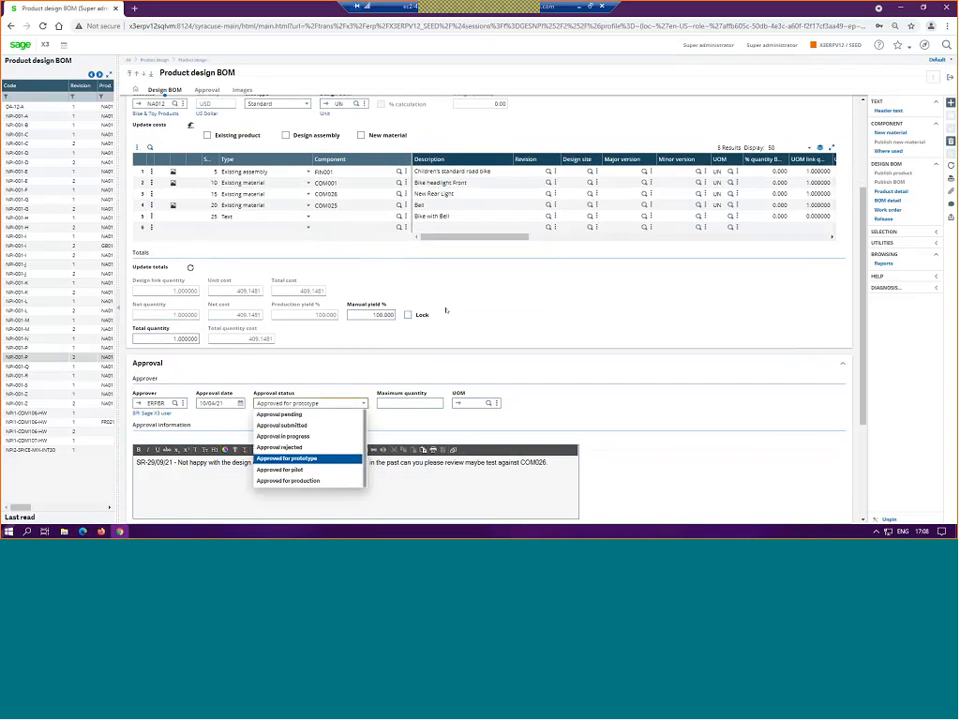
click(300, 457)
scroll(616, 143, up, 3)
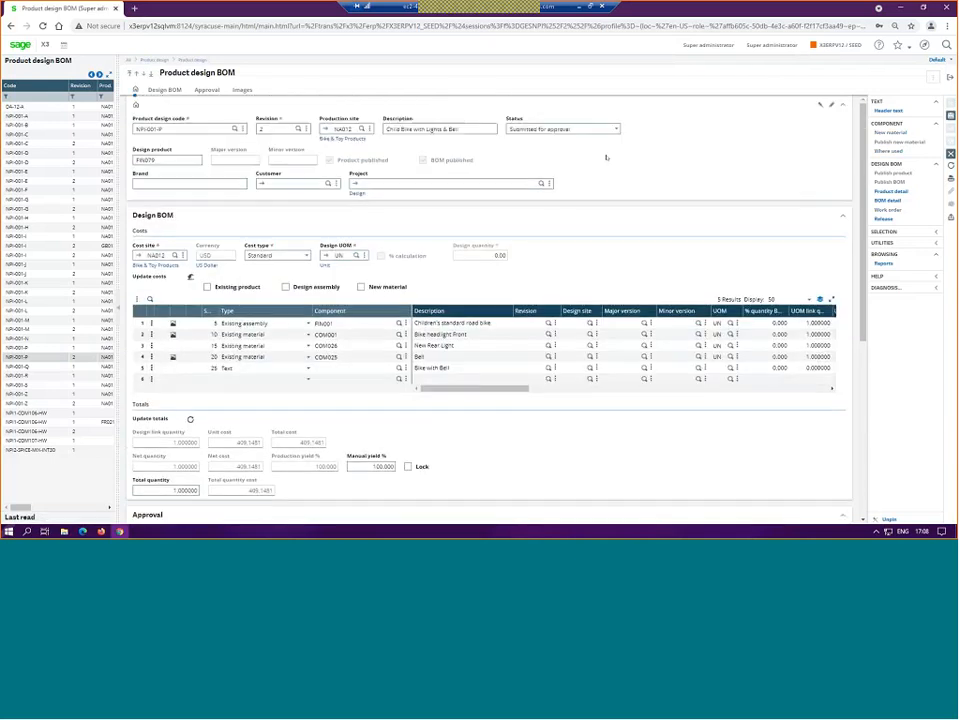
click(614, 129)
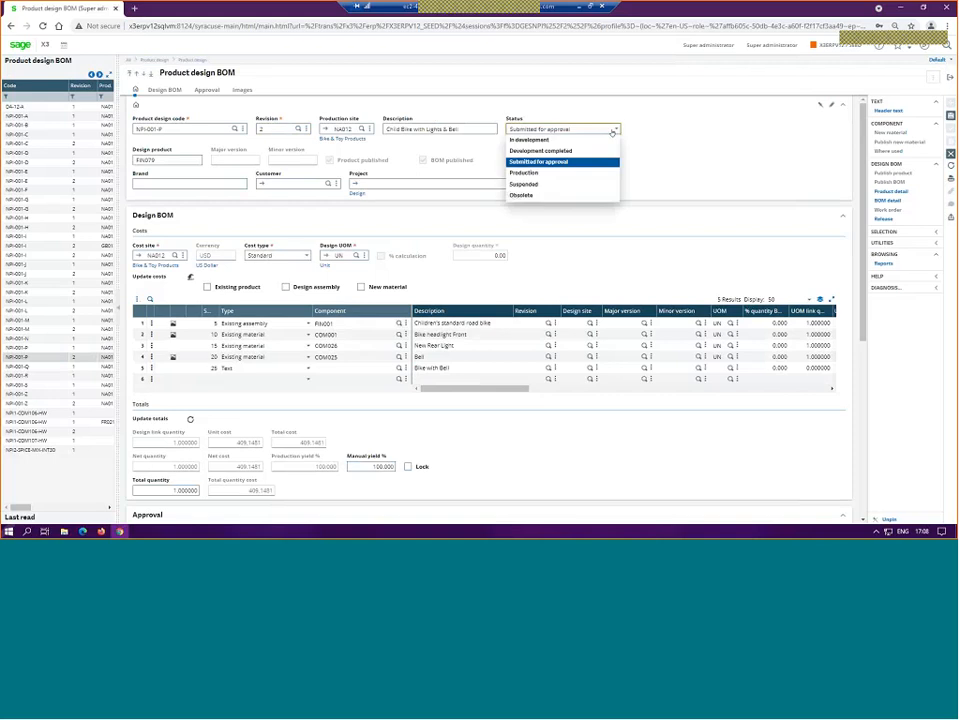
click(561, 171)
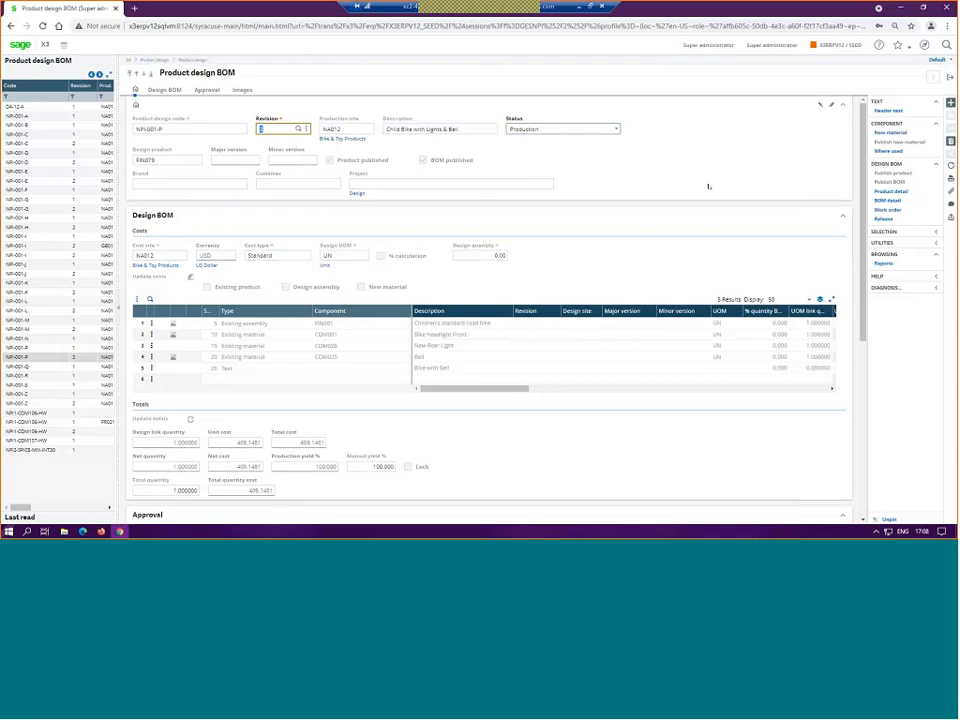
Step: Open the product release for design NPI-001-P and mark revision 1 for release
click(886, 220)
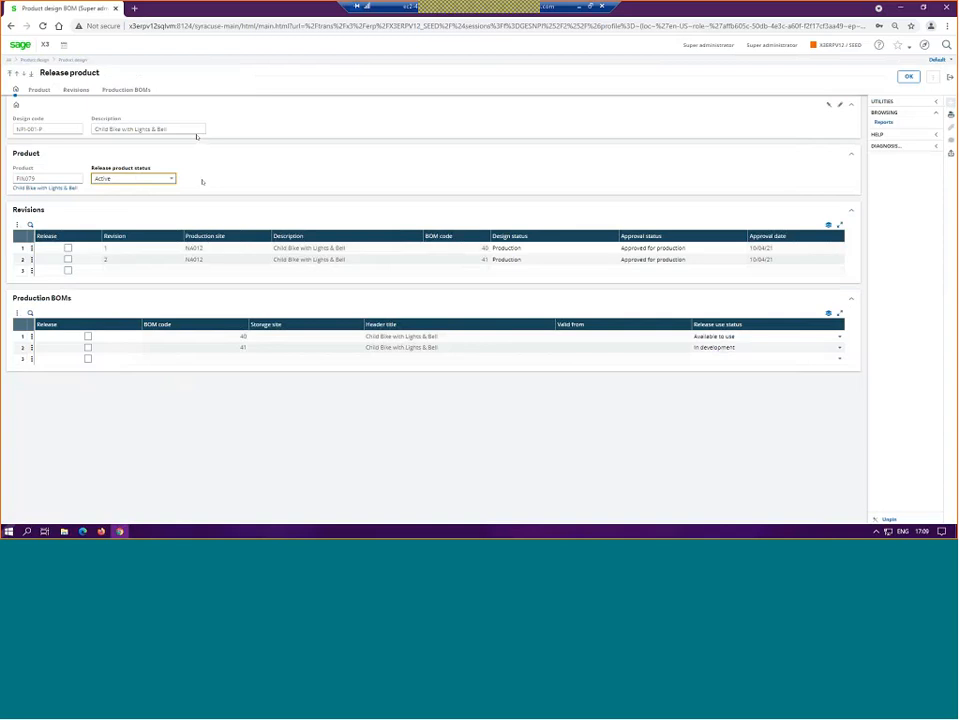
key(Tab)
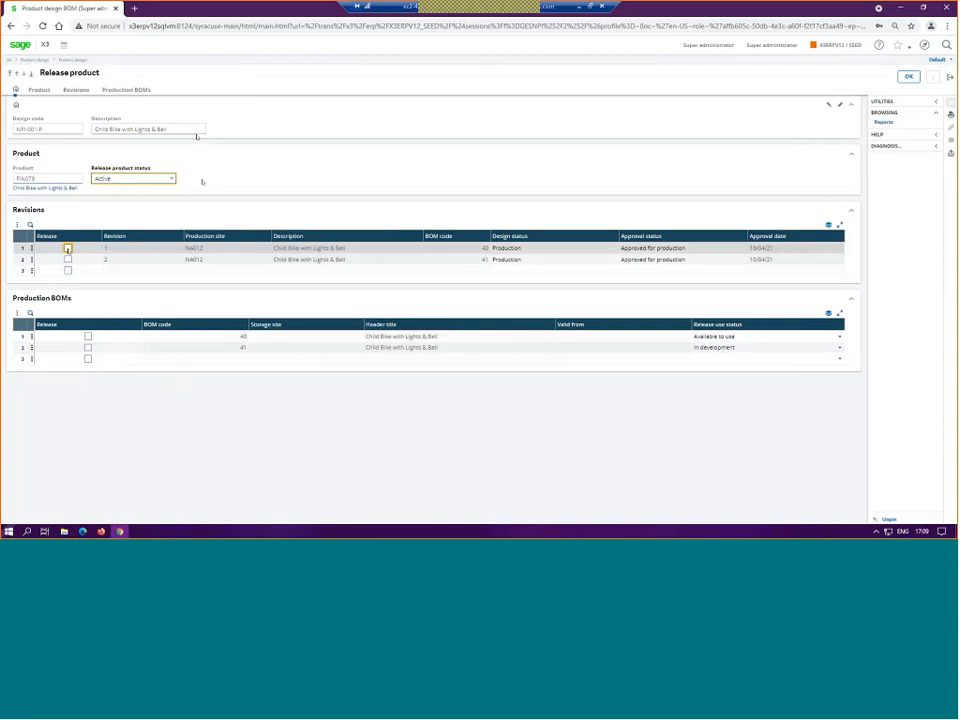
key(space)
Step: Try selecting revision 2 and BOM code 41 for release, and return the selection to revision 1 with BOM code 40
key(Down)
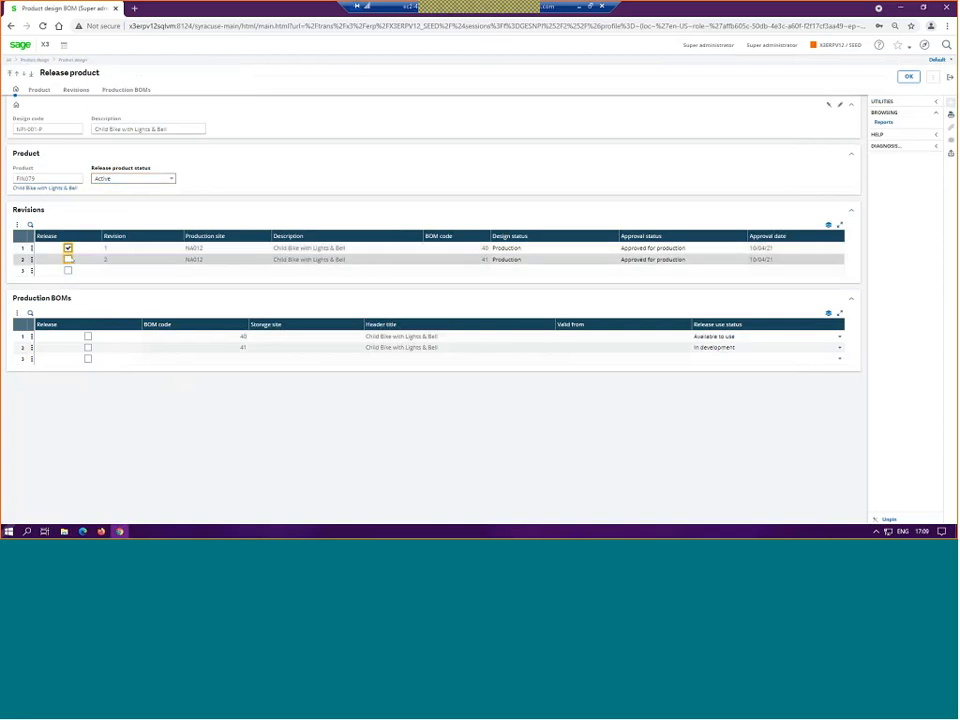
key(space)
key(Down)
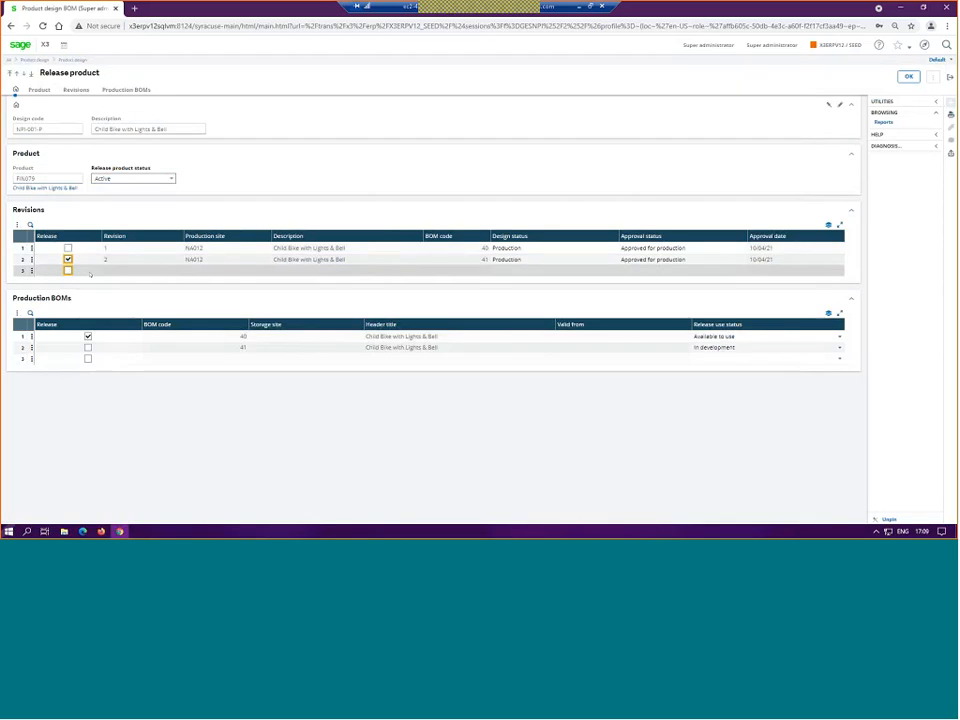
key(Up)
key(Up)
key(space)
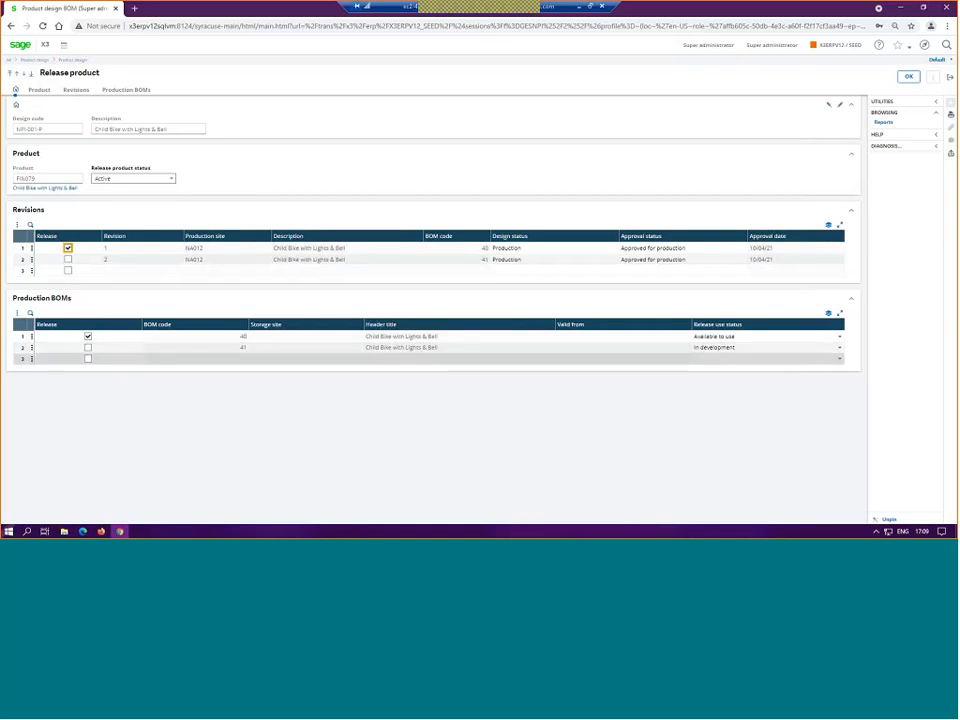
click(68, 259)
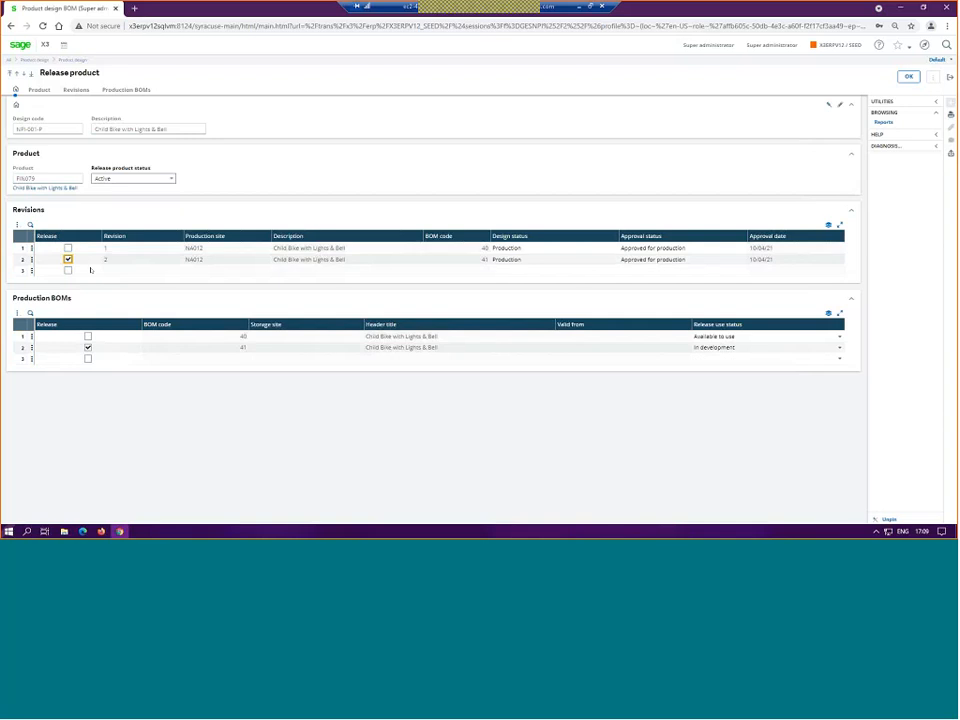
click(69, 248)
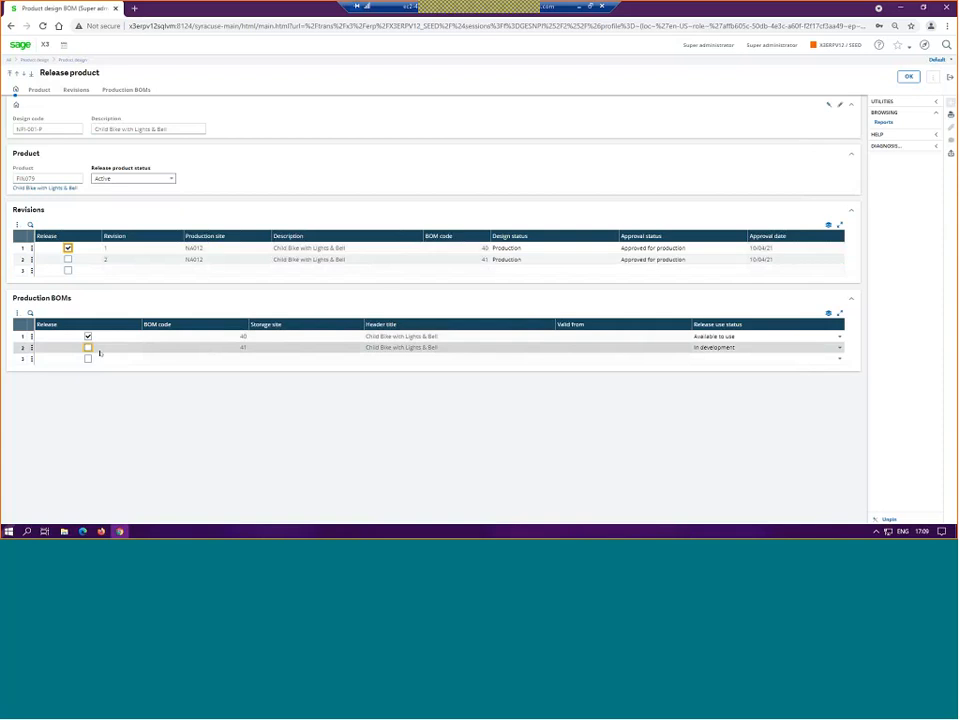
click(89, 348)
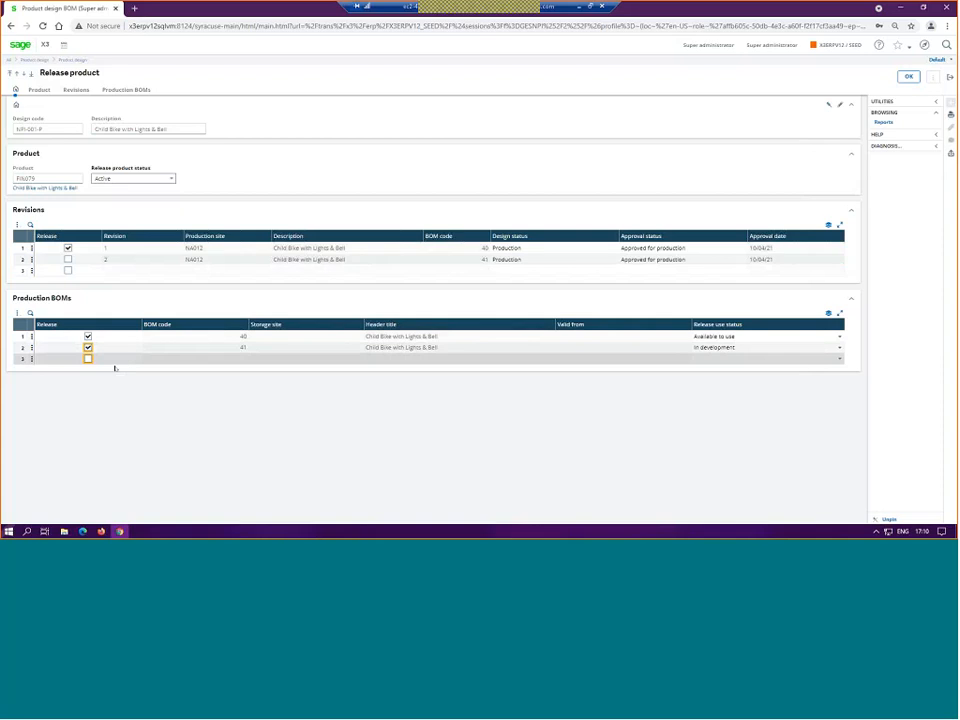
click(88, 348)
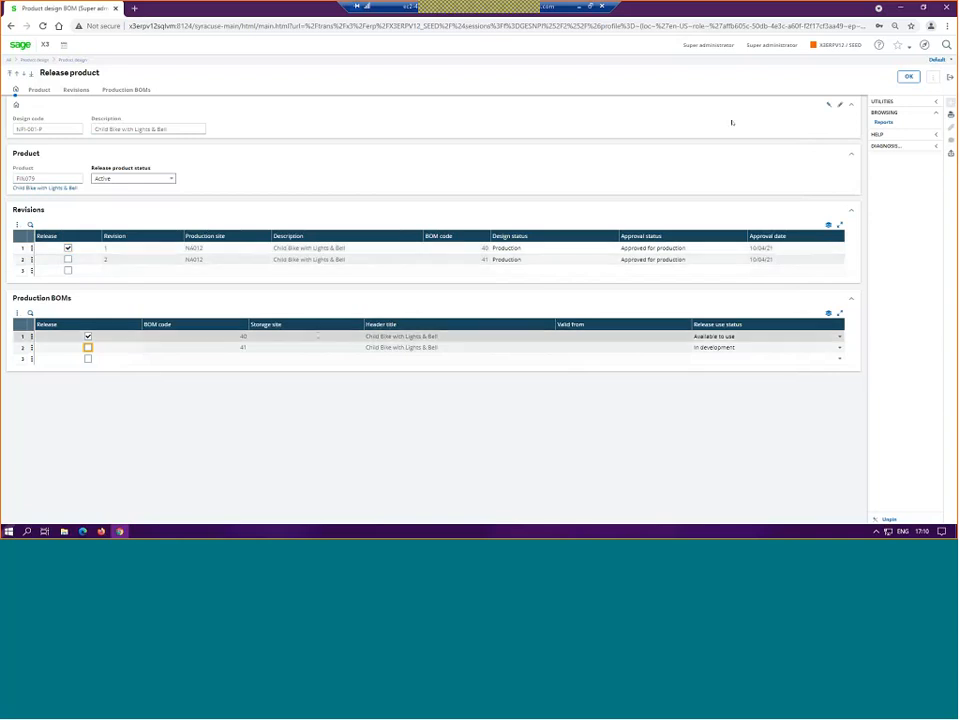
Step: Release revision 1 for site NA012, confirm the release, and close the log
click(908, 77)
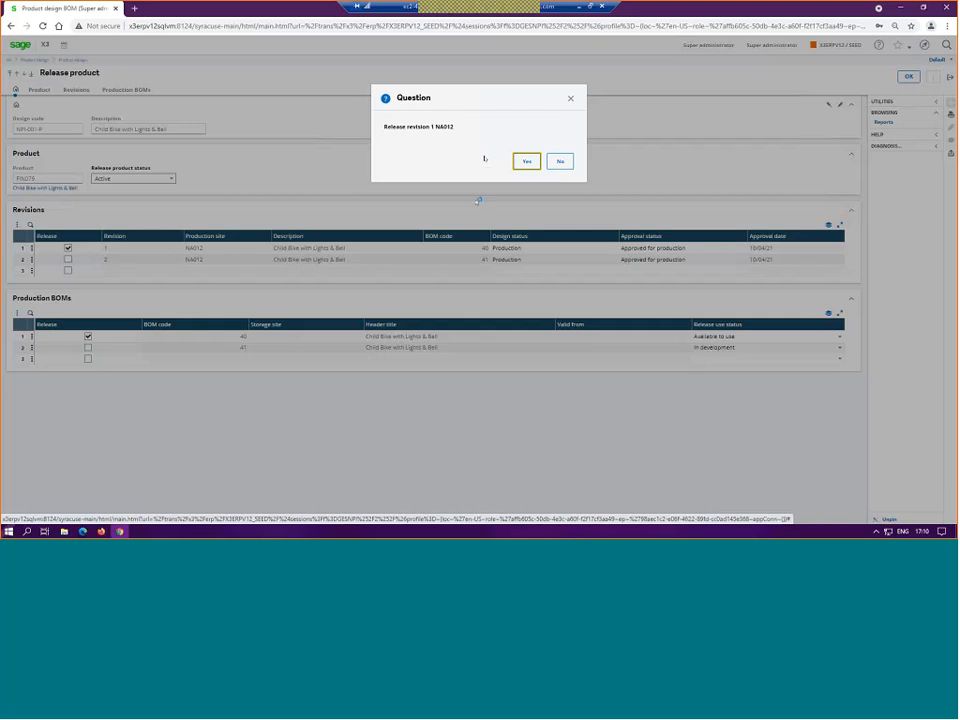
key(Return)
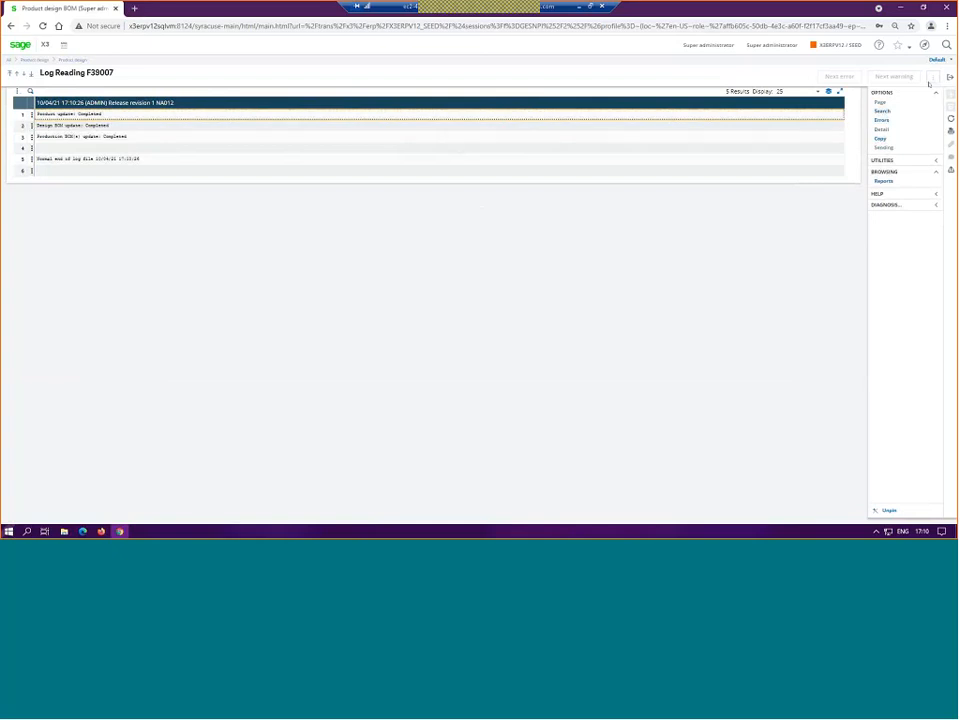
click(565, 120)
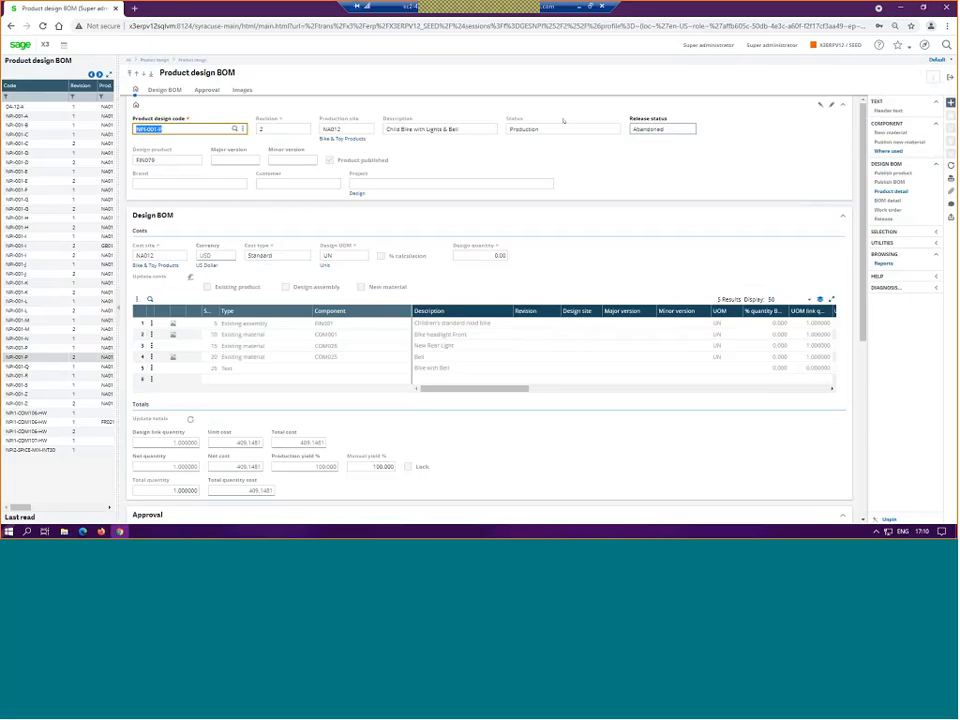
Step: Review the release status of NPI-001-P revisions 1 and 2 and the approval details, and close the design page
click(58, 348)
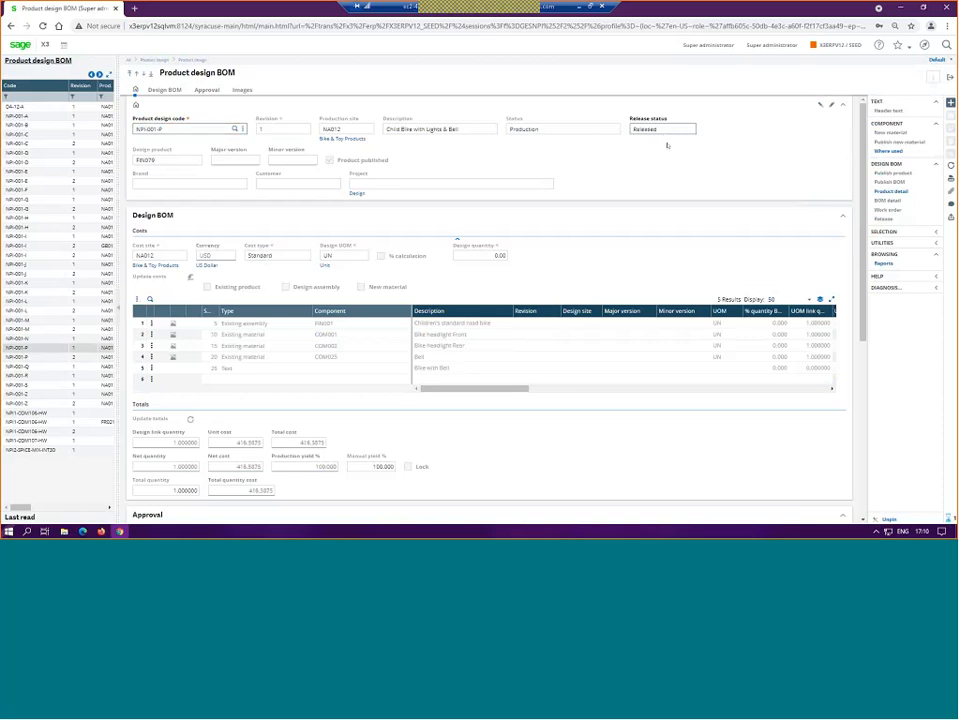
click(43, 357)
scroll(420, 334, down, 3)
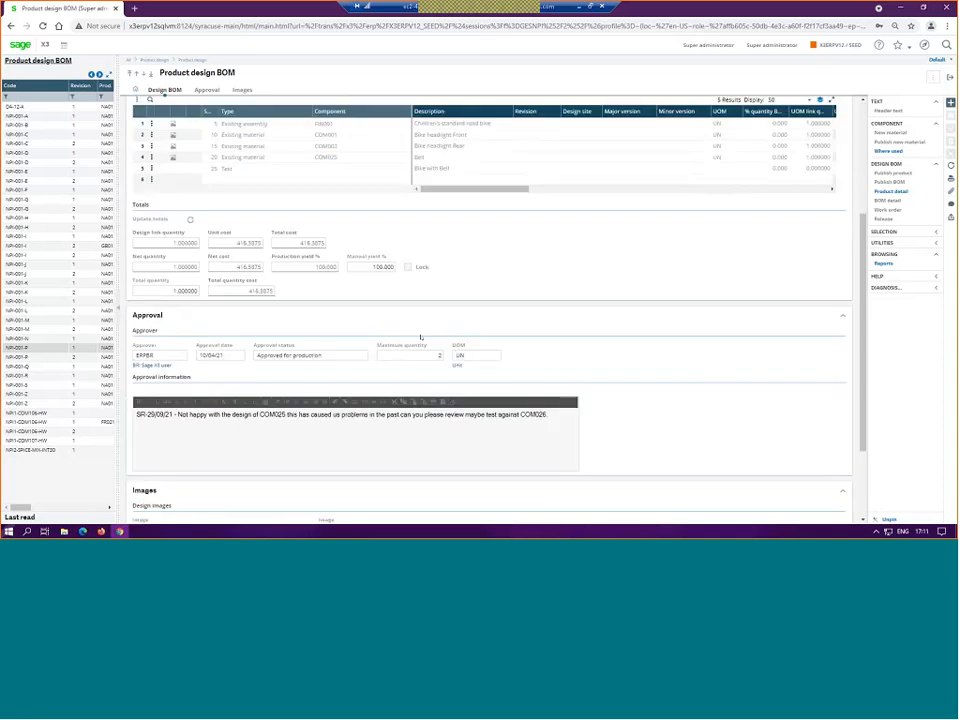
scroll(420, 334, up, 3)
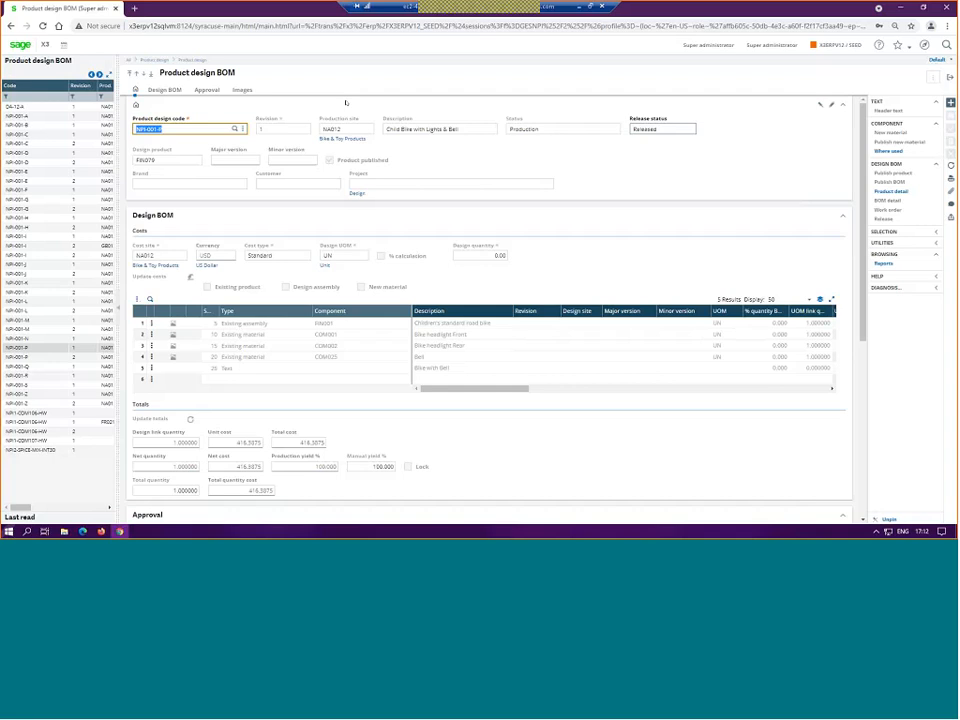
click(950, 78)
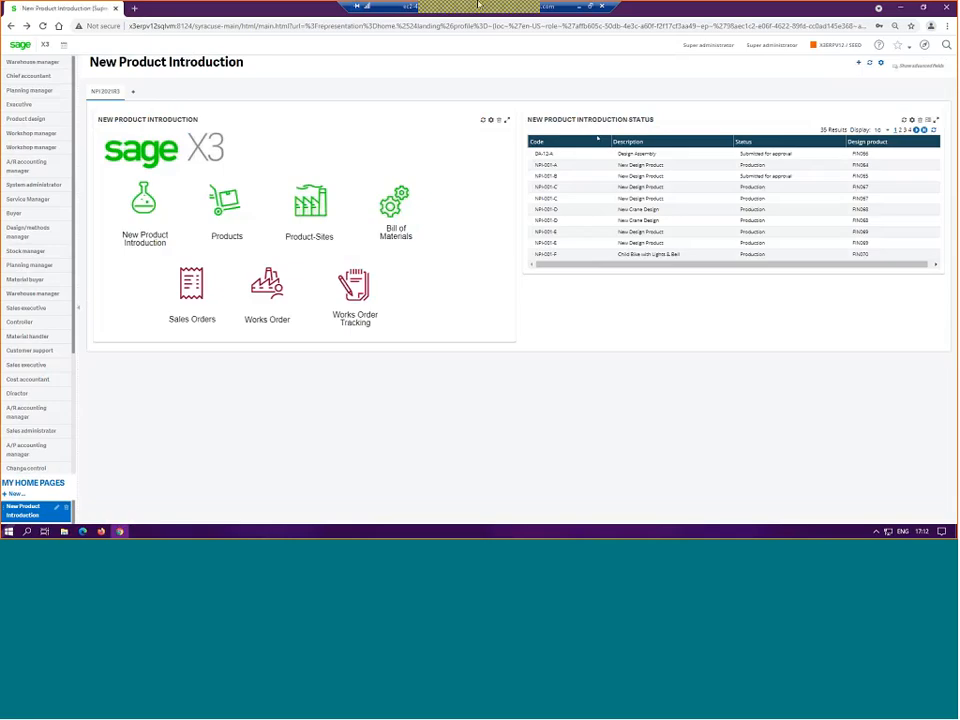
mouse_move(440, 13)
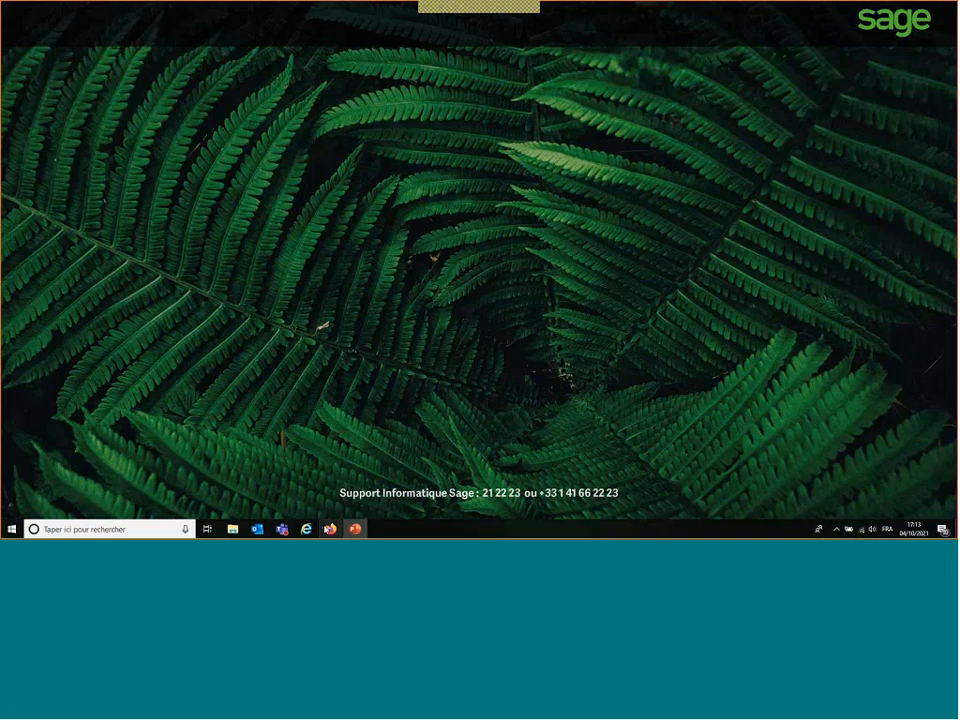
click(330, 529)
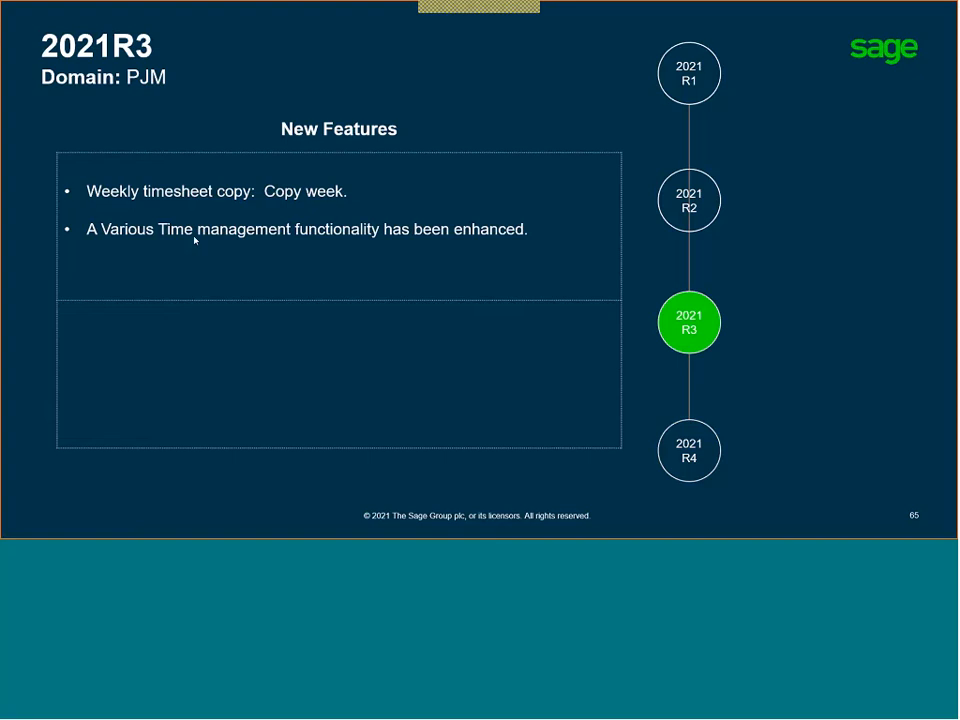
click(480, 307)
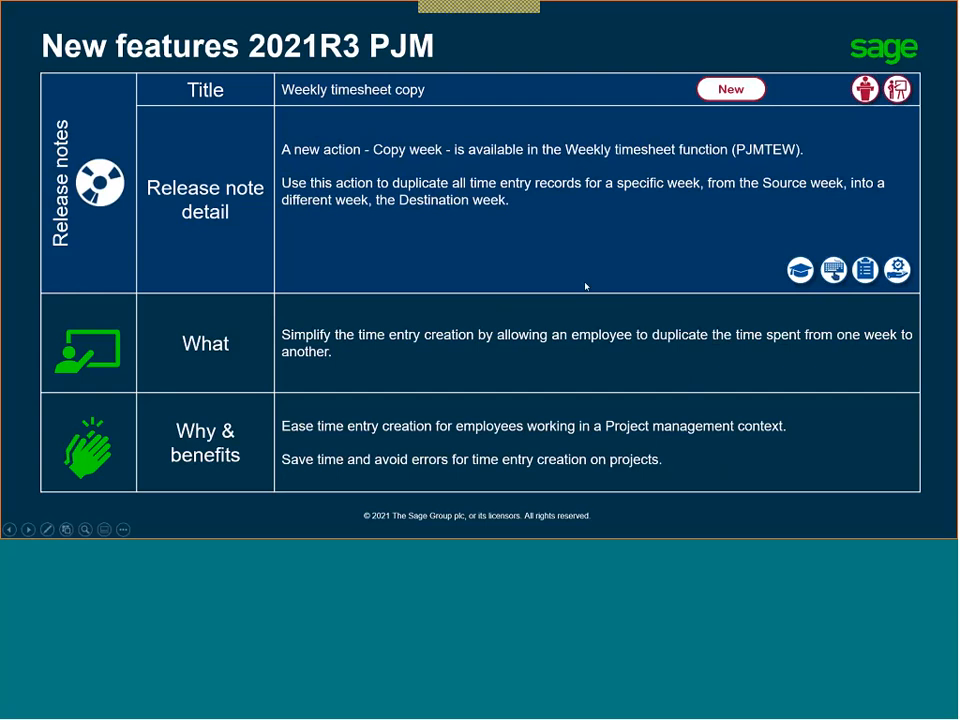
click(626, 206)
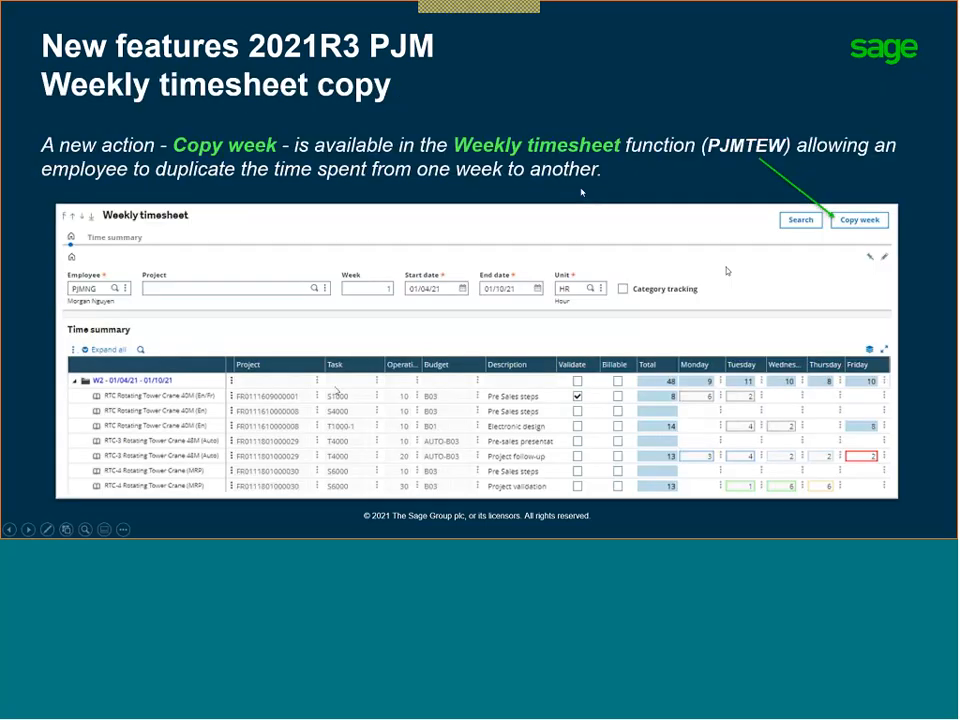